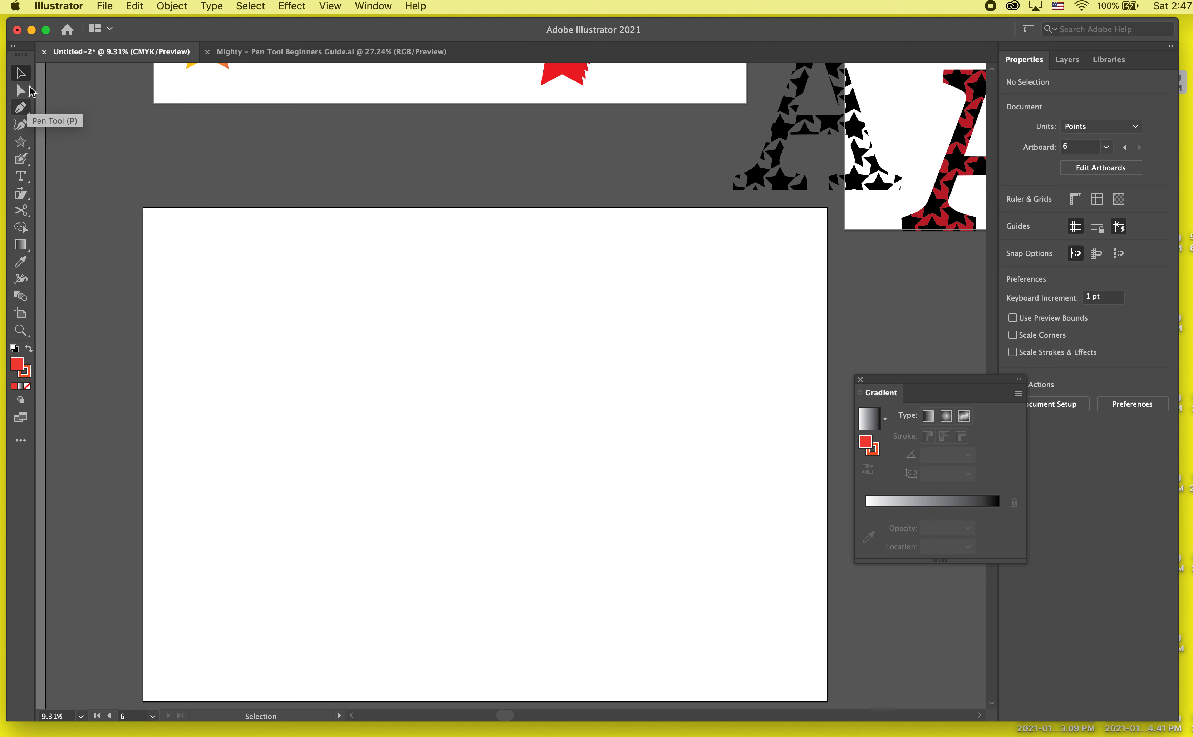
click(23, 108)
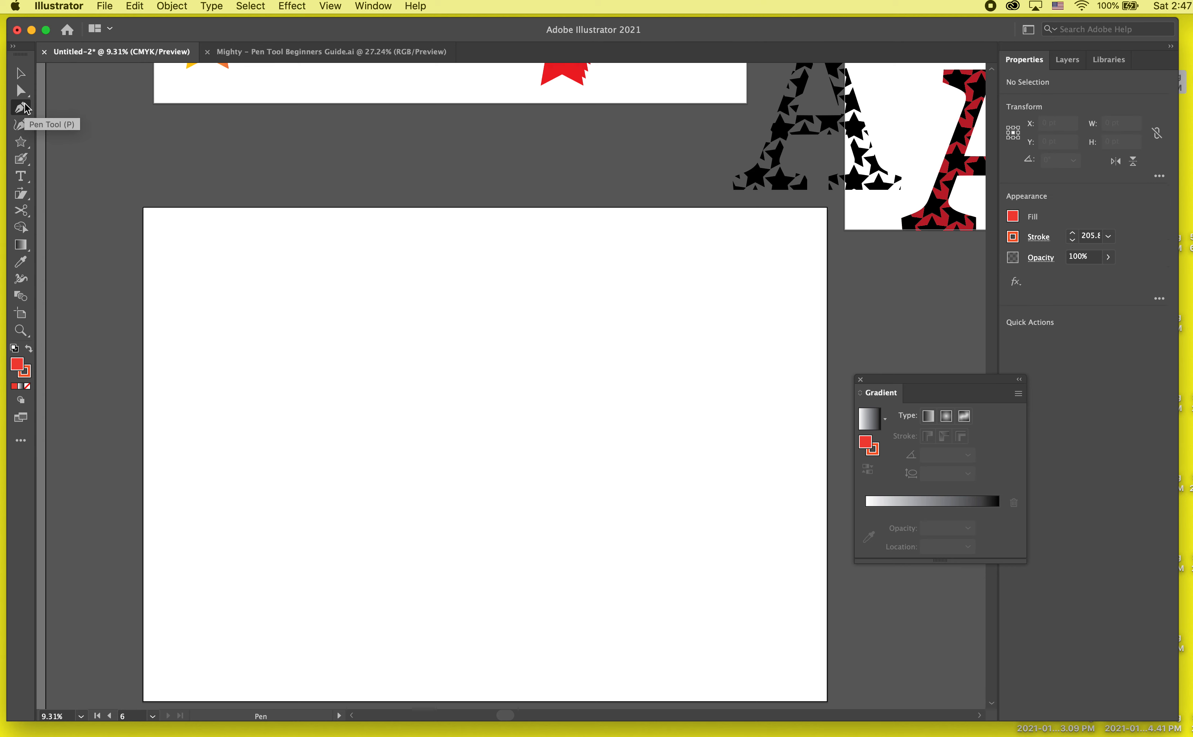
click(23, 126)
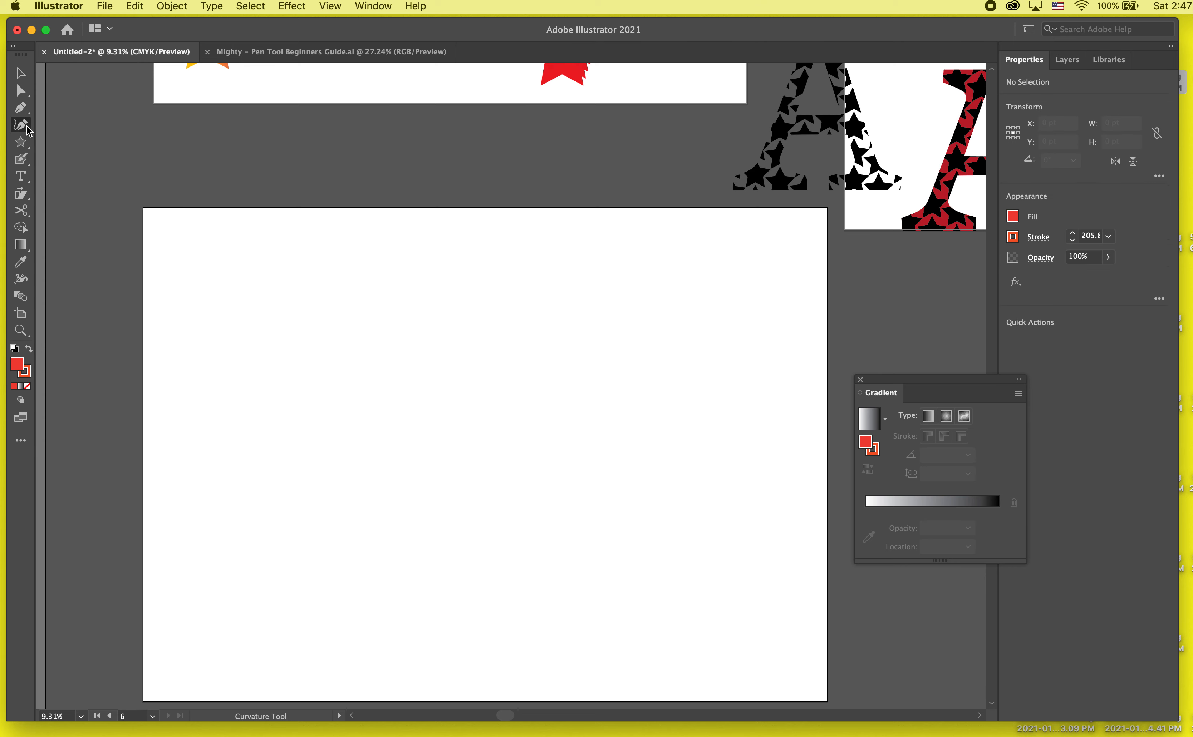
click(235, 286)
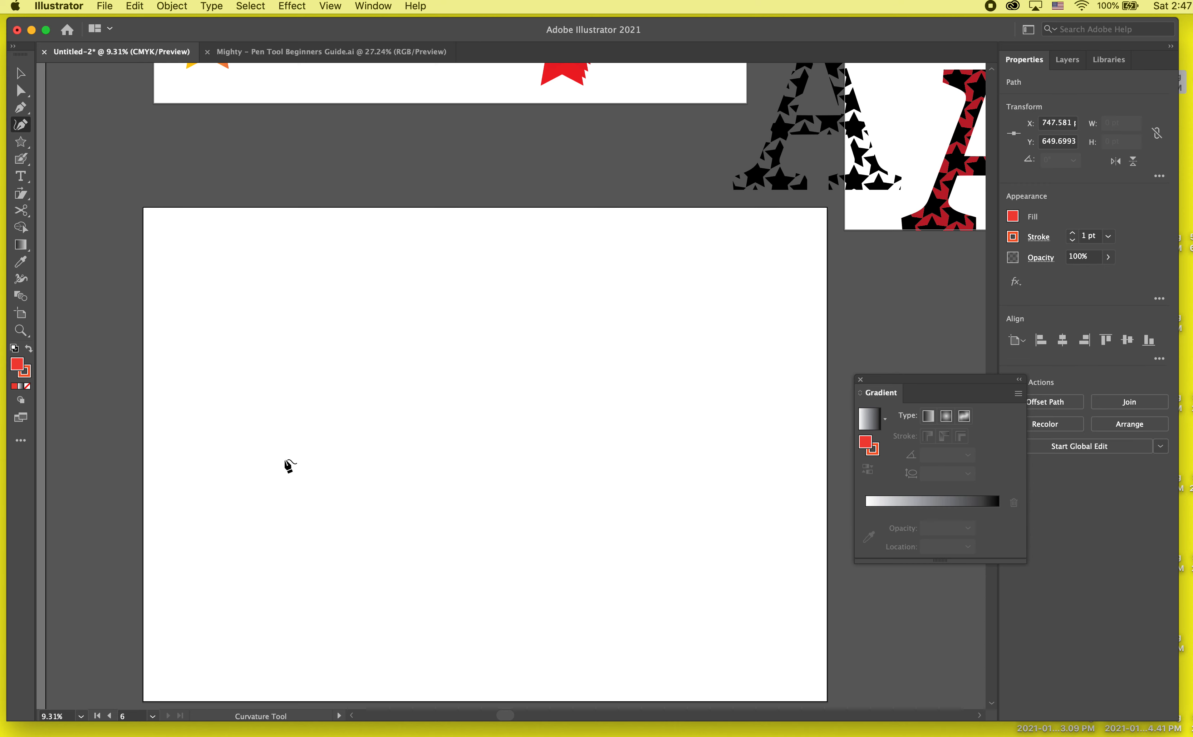
key(super+z)
click(22, 107)
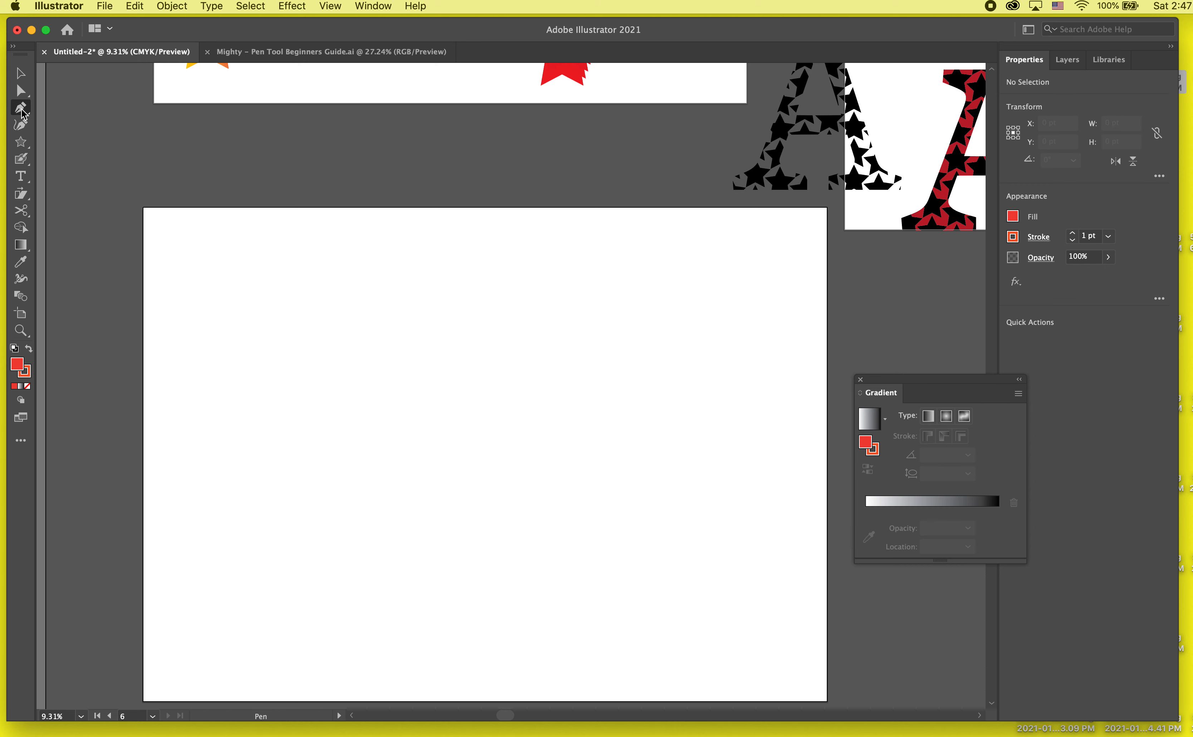
click(22, 125)
click(25, 110)
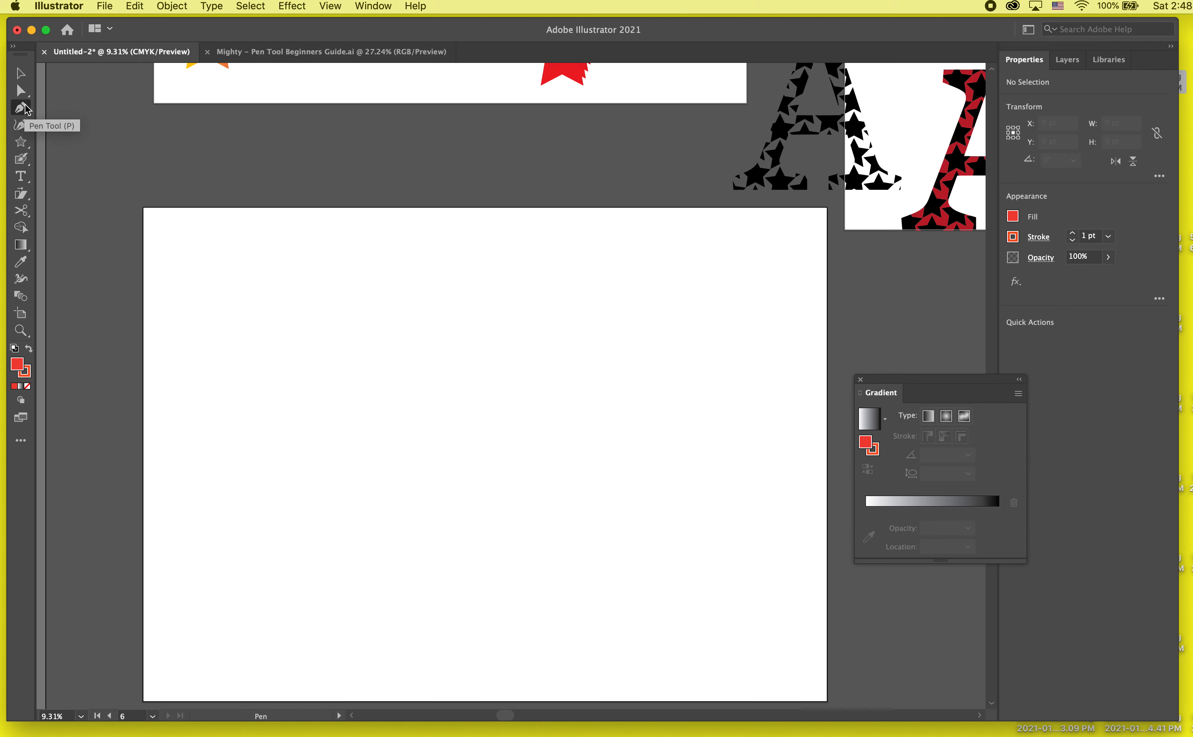
- Draw a five-point wavy path with the Curvature tool, descending across the blank artboard, about 4336 pt wide and 2825 pt high
click(22, 126)
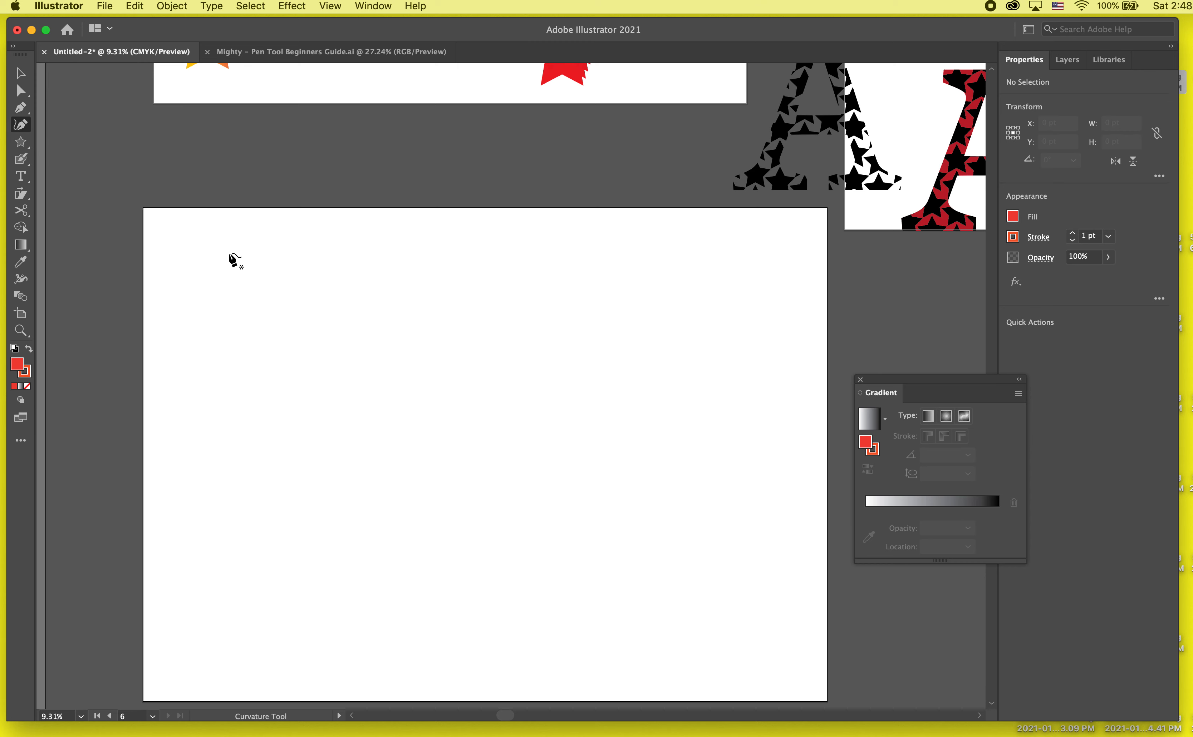
click(228, 253)
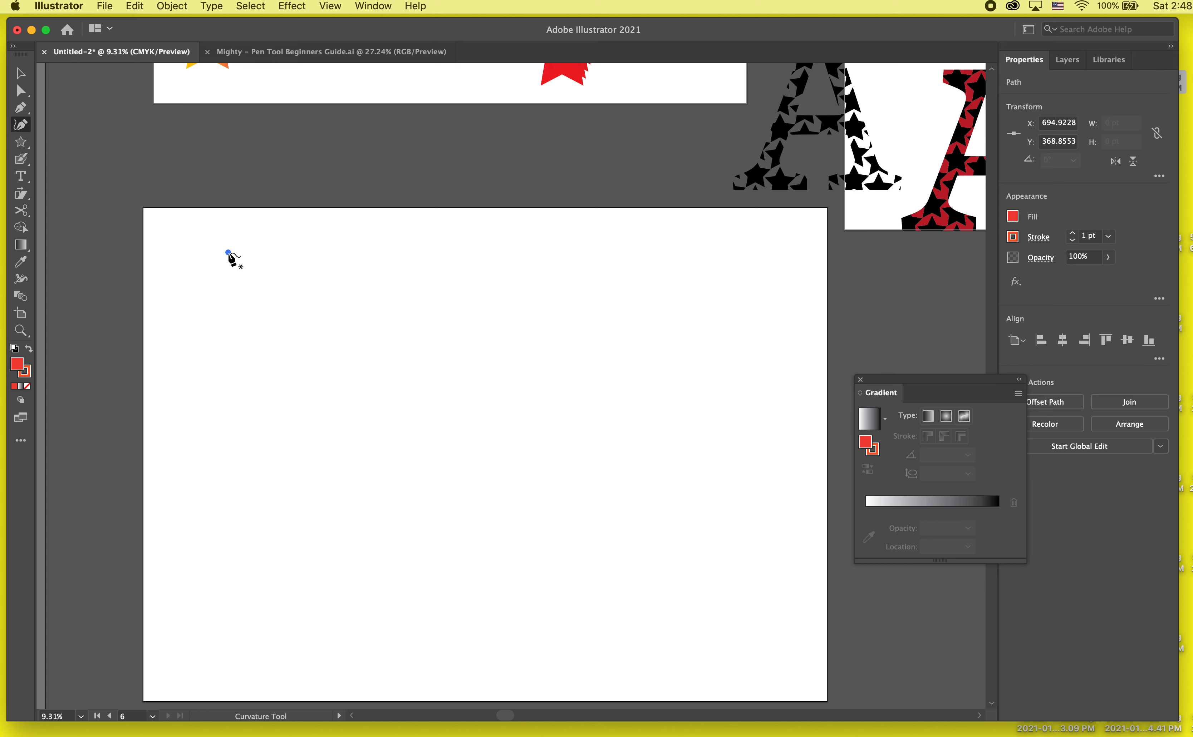
click(306, 436)
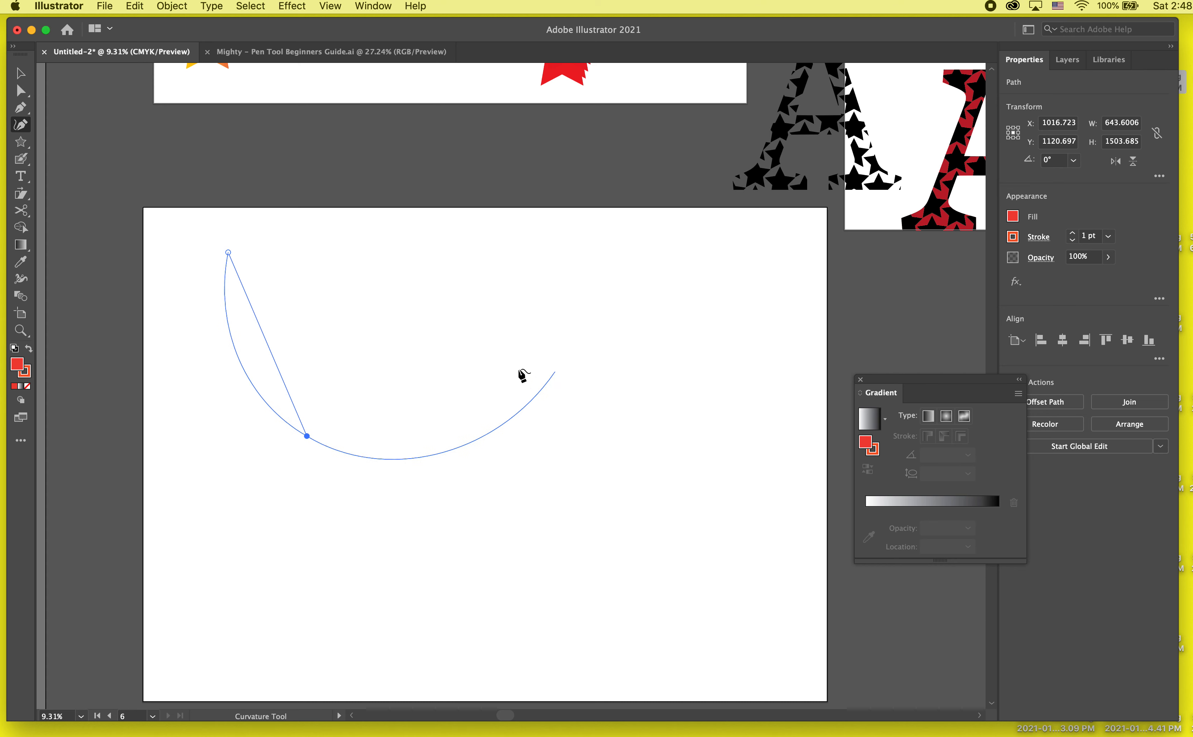
click(476, 363)
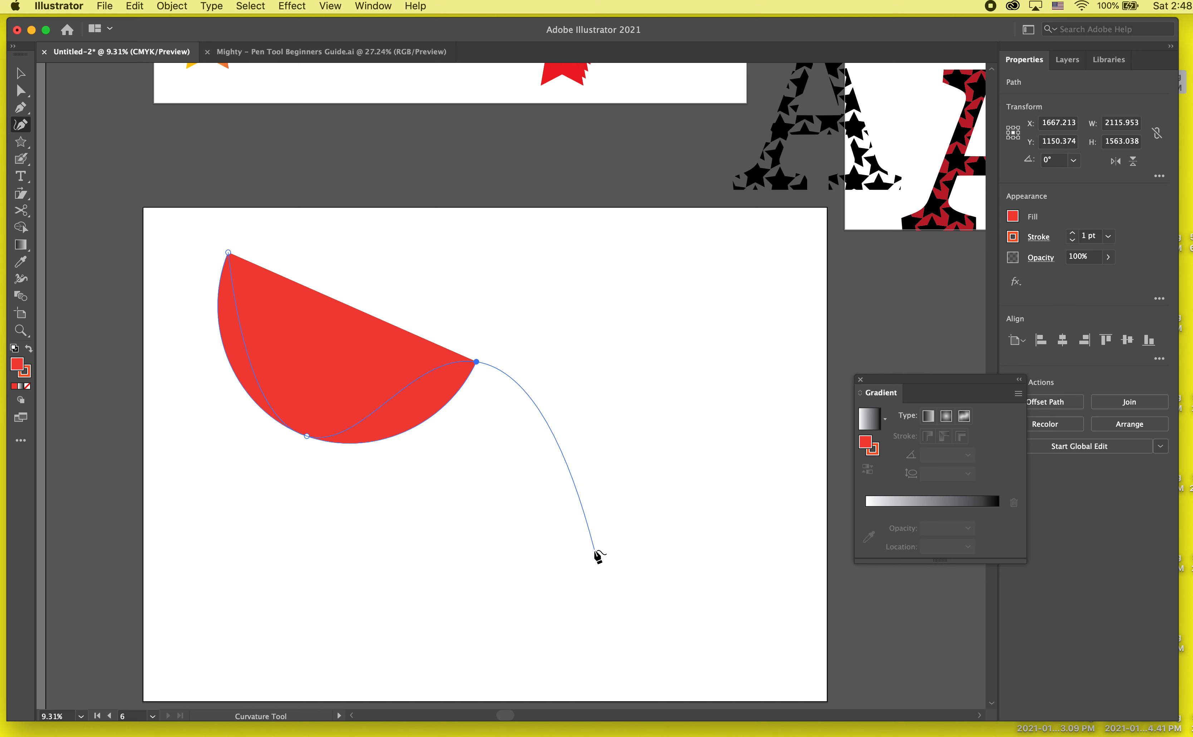
click(548, 571)
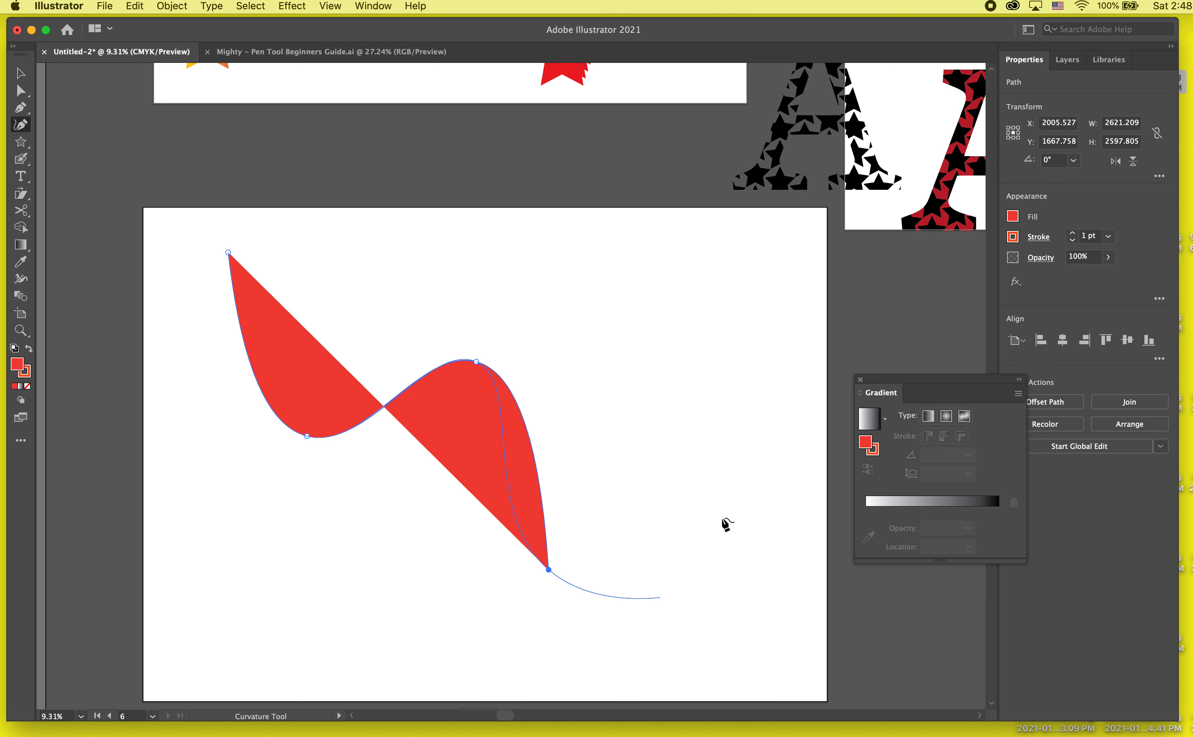
click(758, 574)
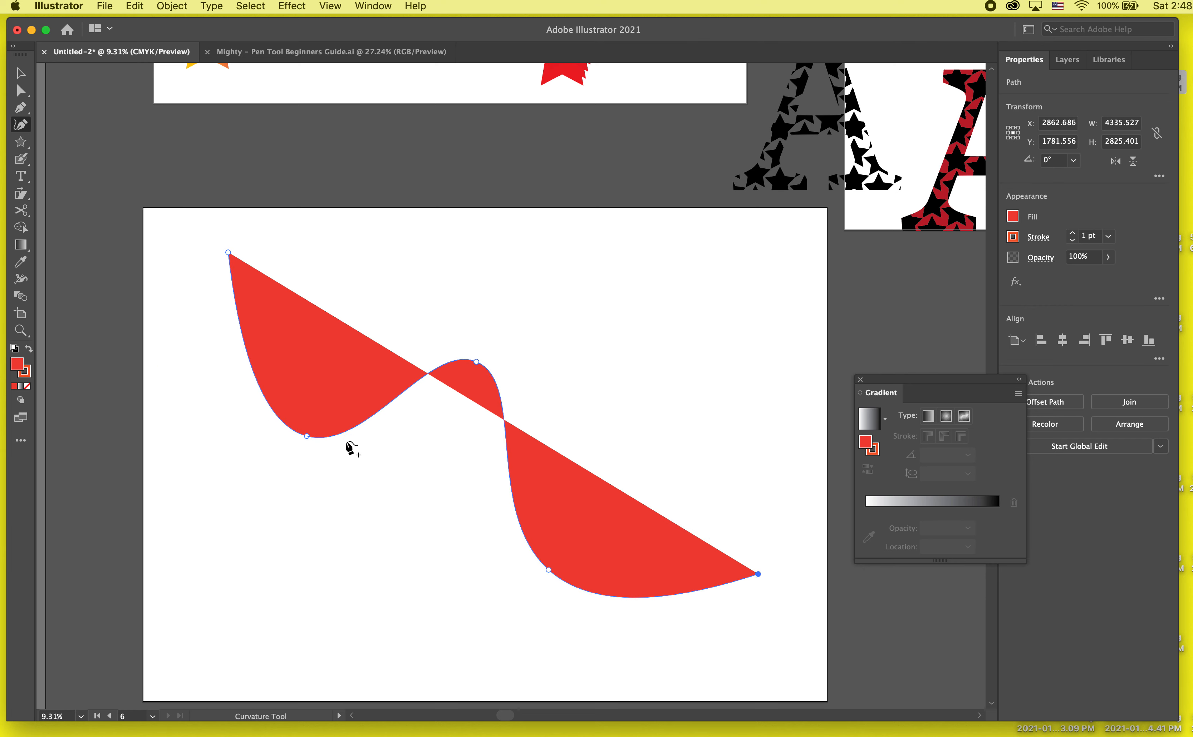
key(v)
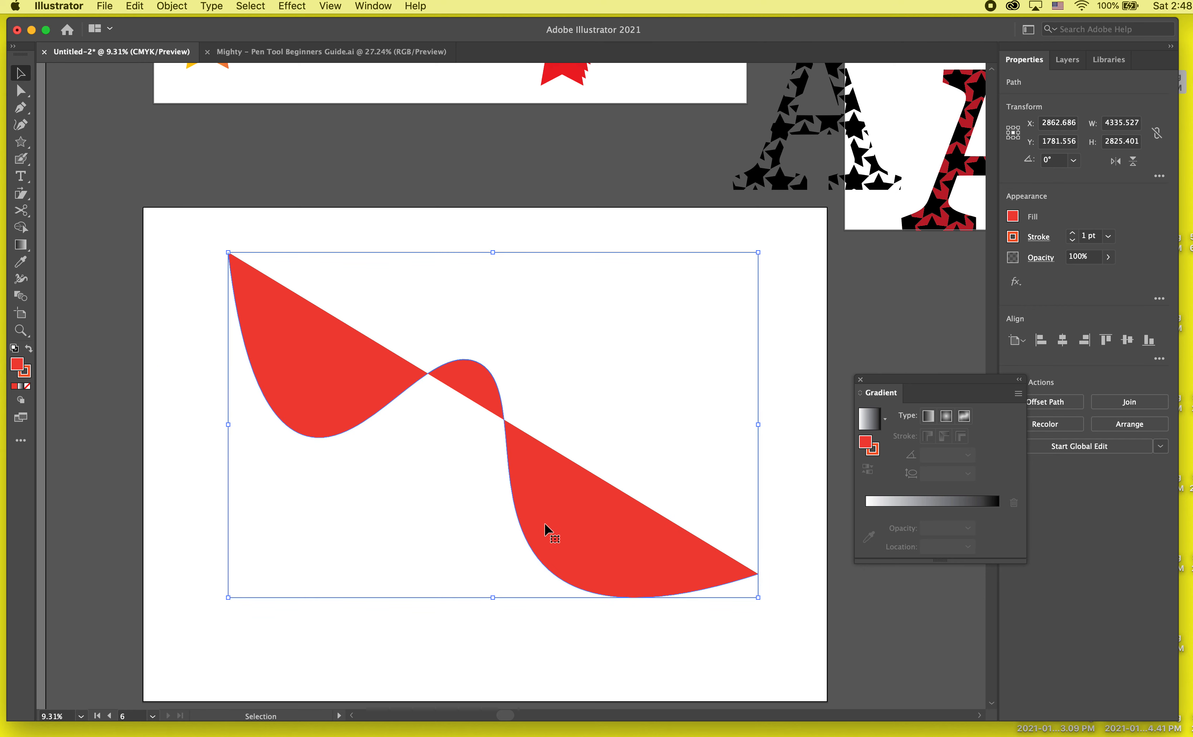
- Remove the wavy path's fill, set its stroke weight to 50 pt, and deselect it
click(1012, 217)
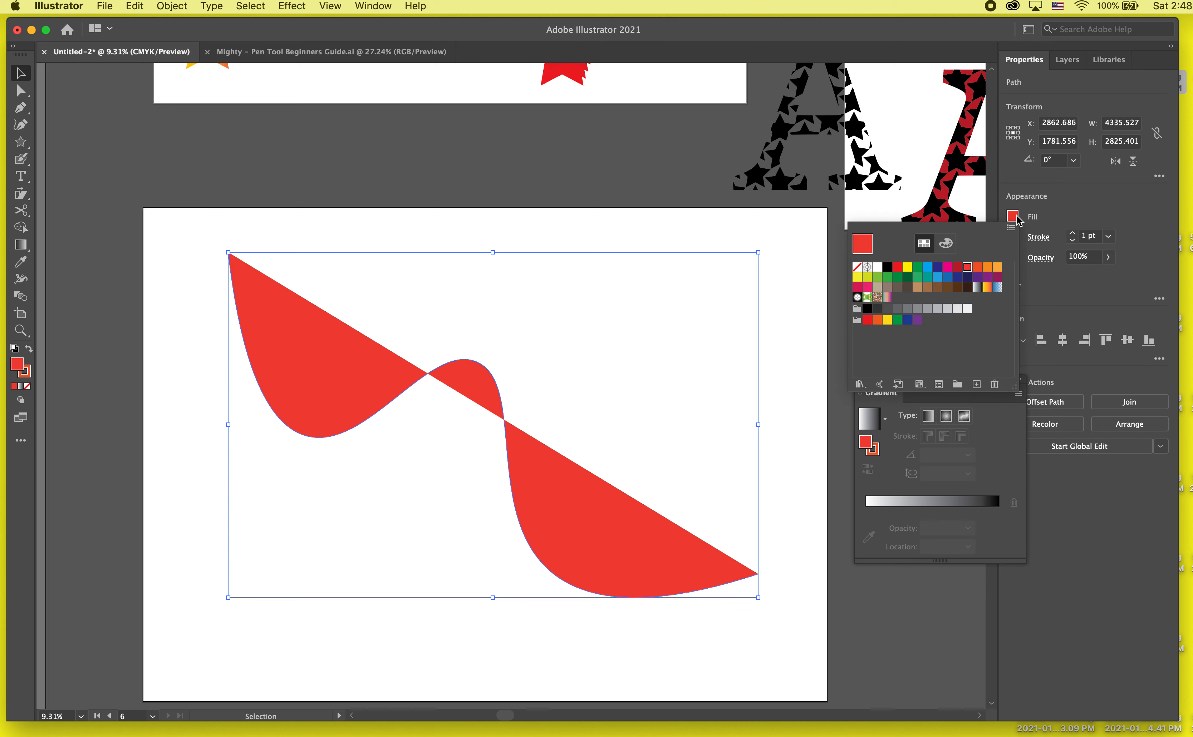
click(857, 268)
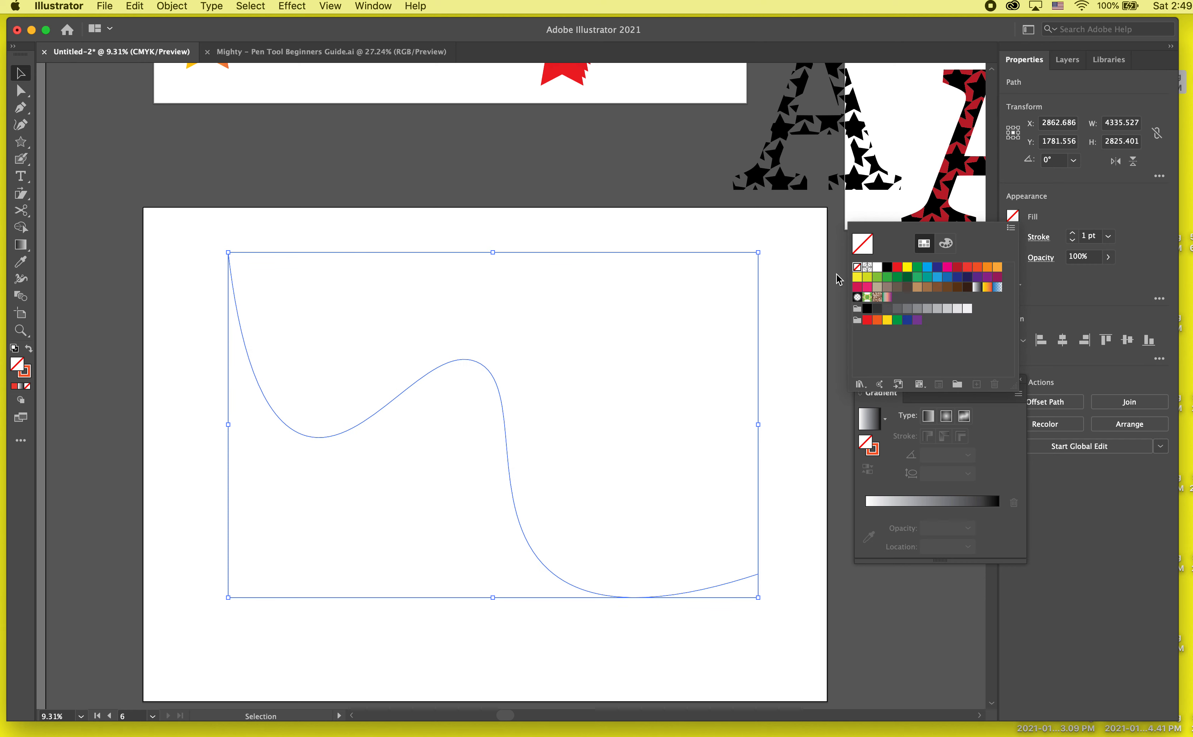
double_click(1072, 233)
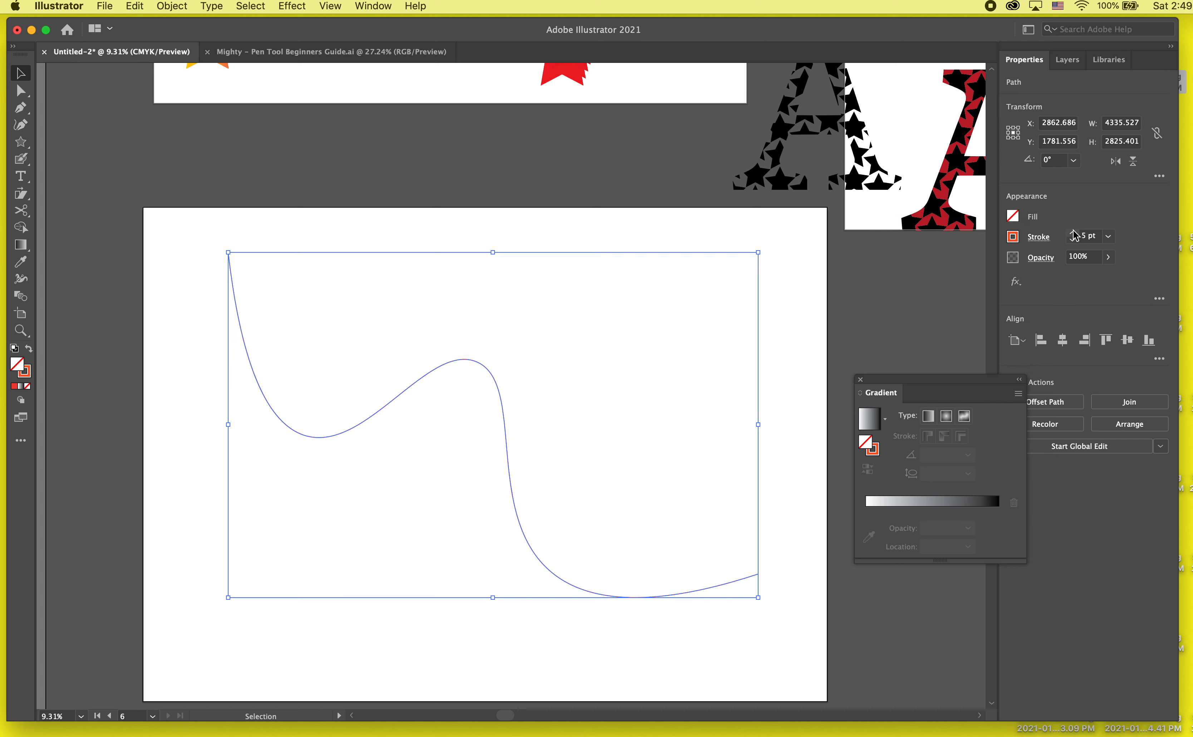
click(1072, 233)
click(814, 364)
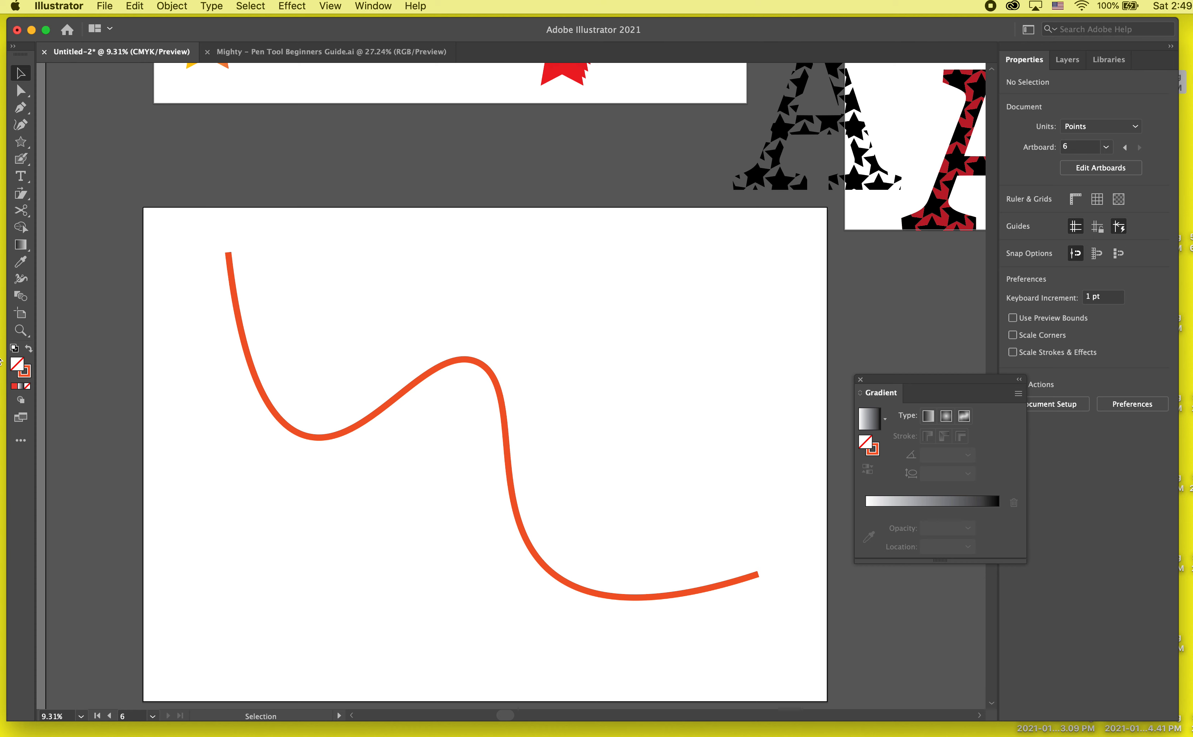
- Draw a second, four-point U-shaped path crossing the wavy one with the Curvature tool, about 2632 pt wide and 2672 pt high
click(20, 125)
click(504, 251)
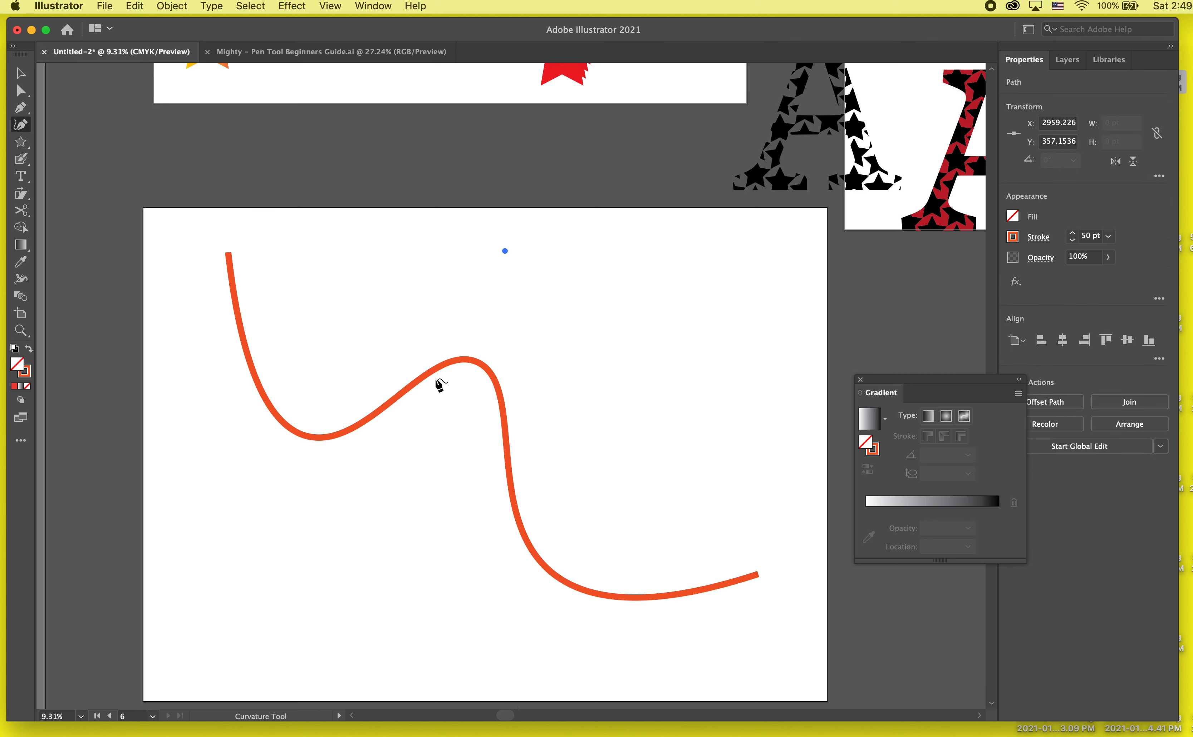
click(437, 465)
click(437, 487)
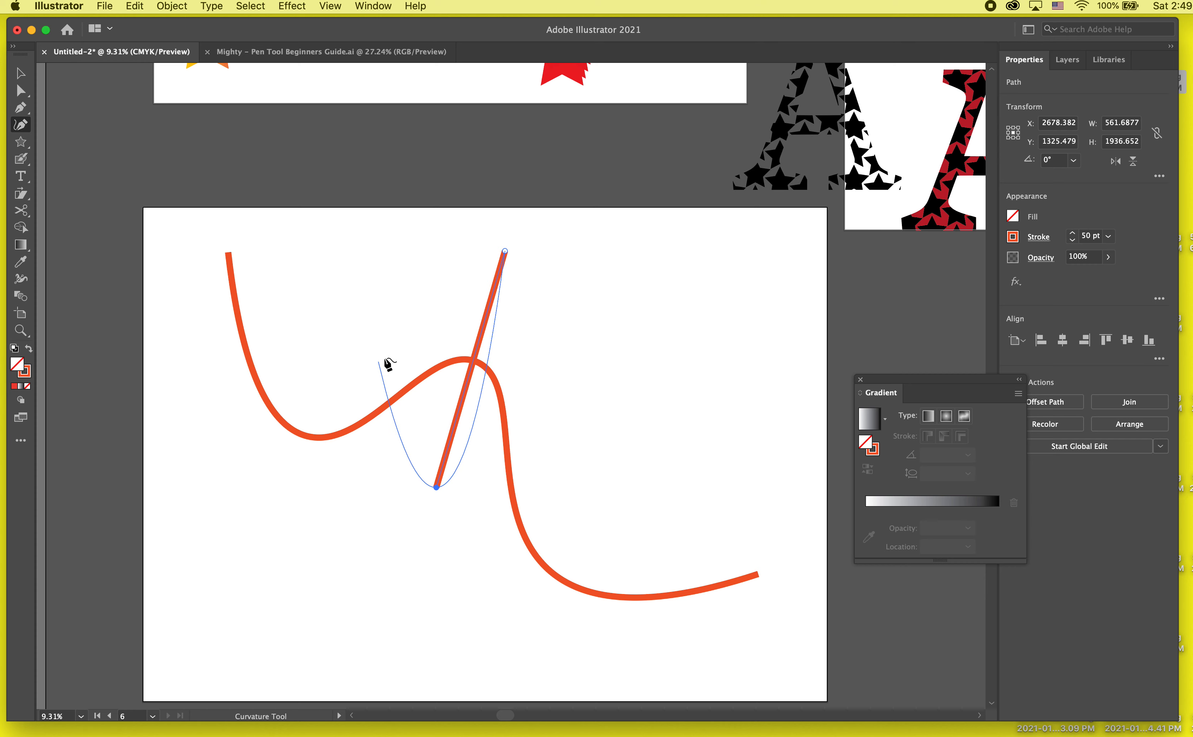
click(294, 576)
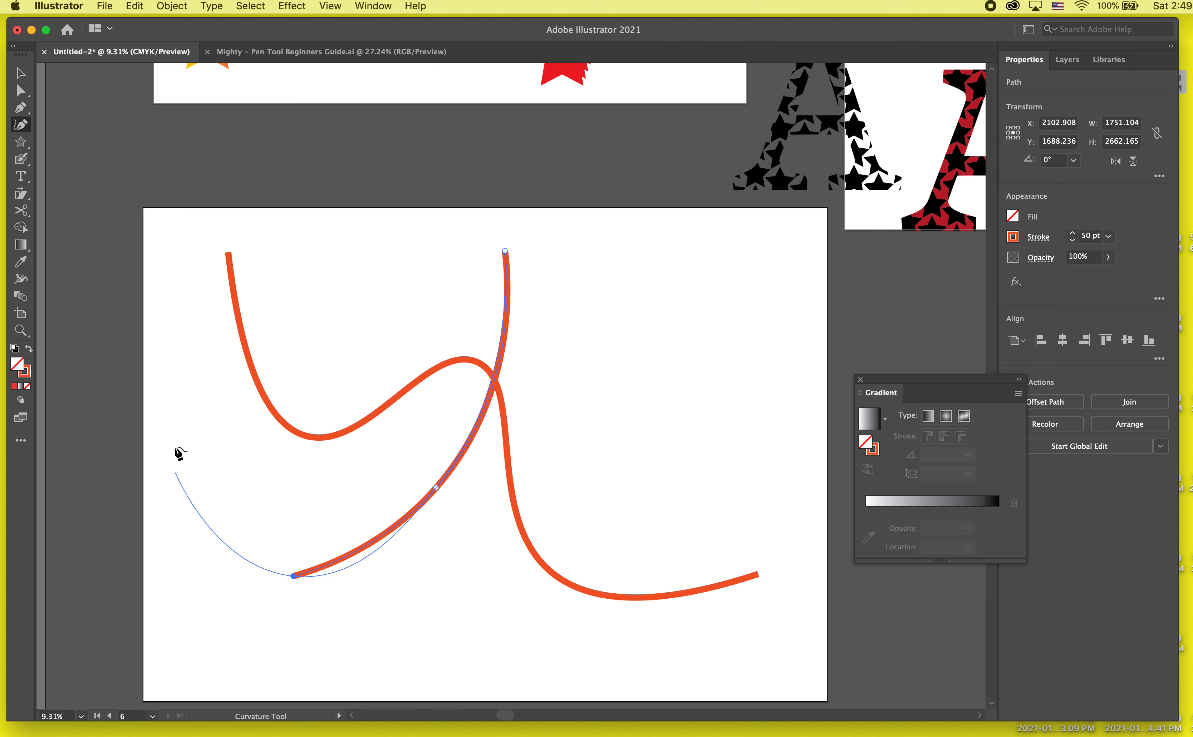
click(184, 420)
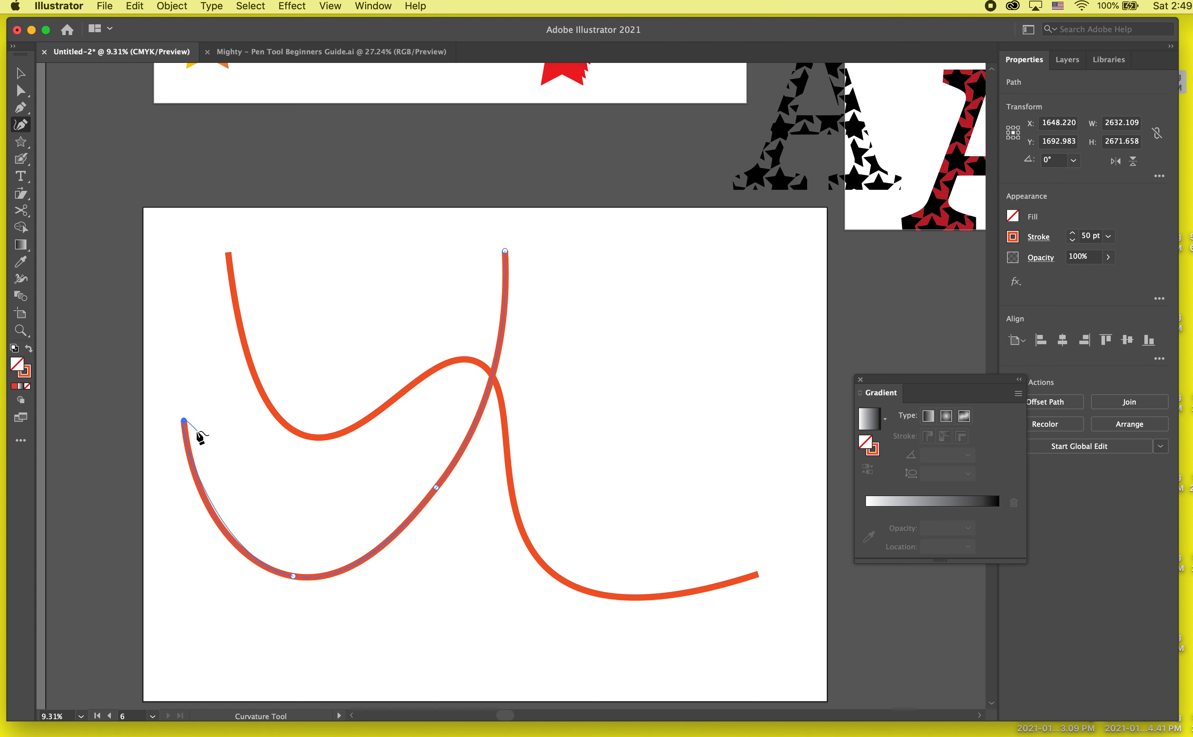
- Undo the last point of the U-shaped path and deselect it
key(v)
key(super+z)
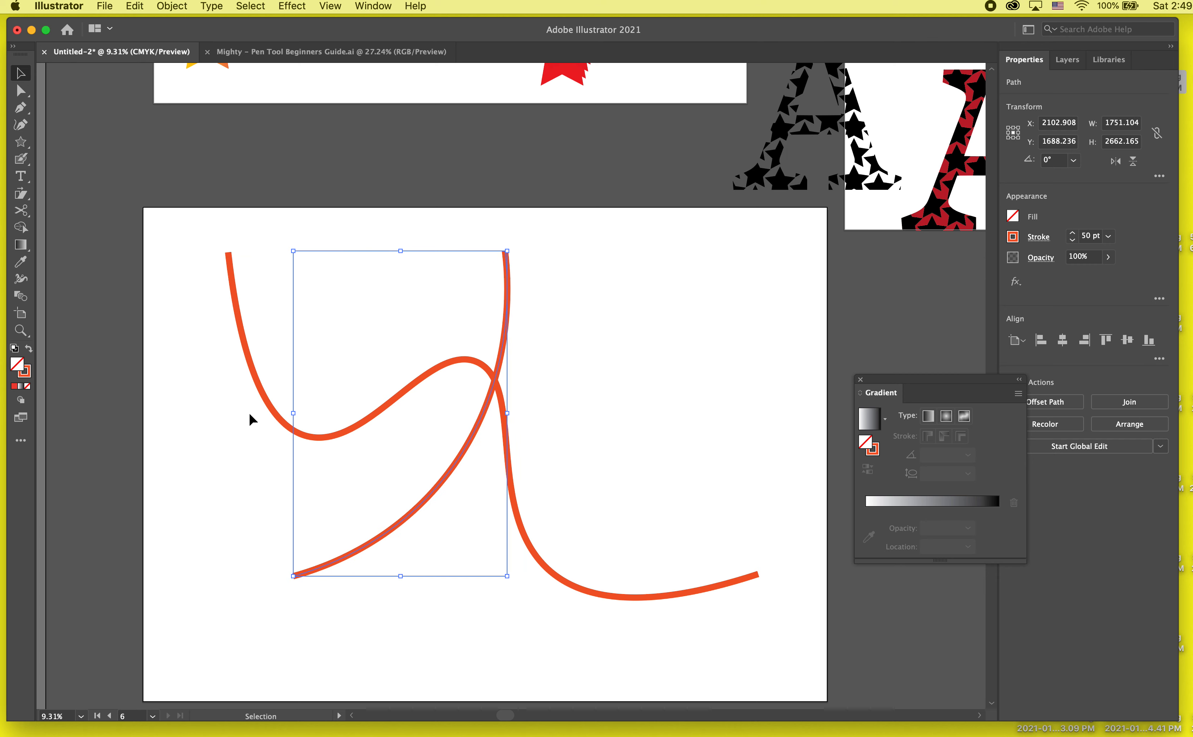
click(227, 626)
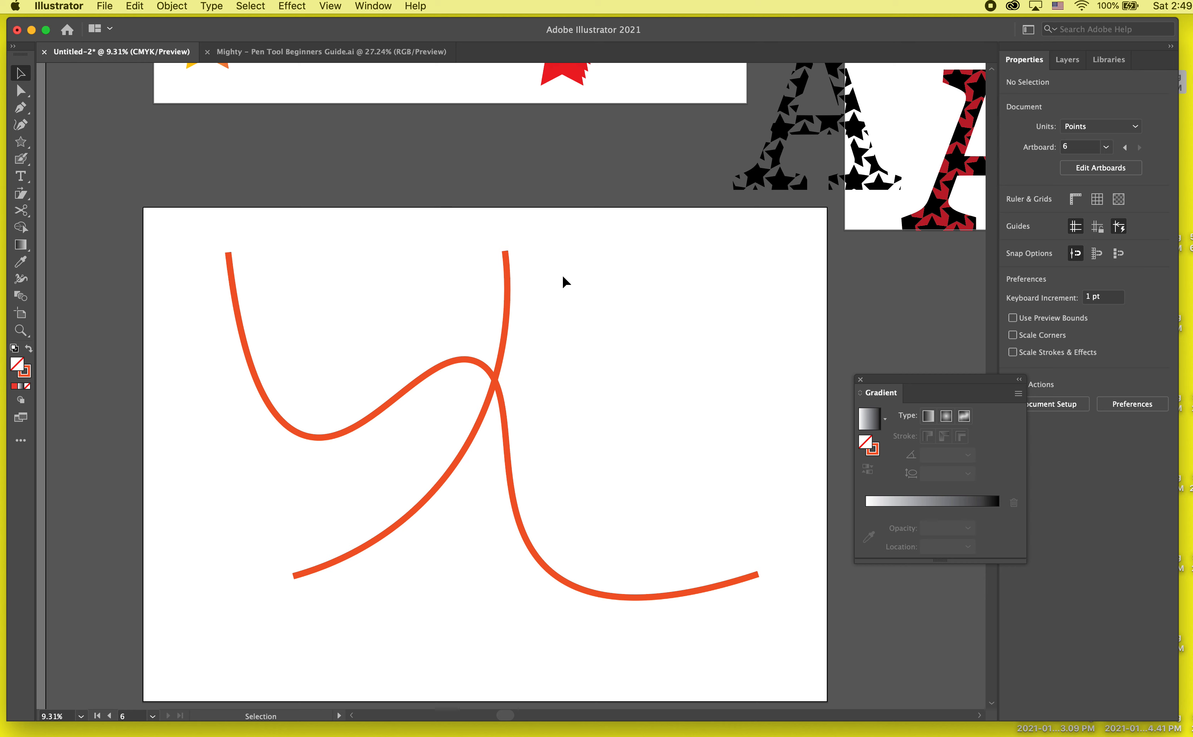
click(24, 111)
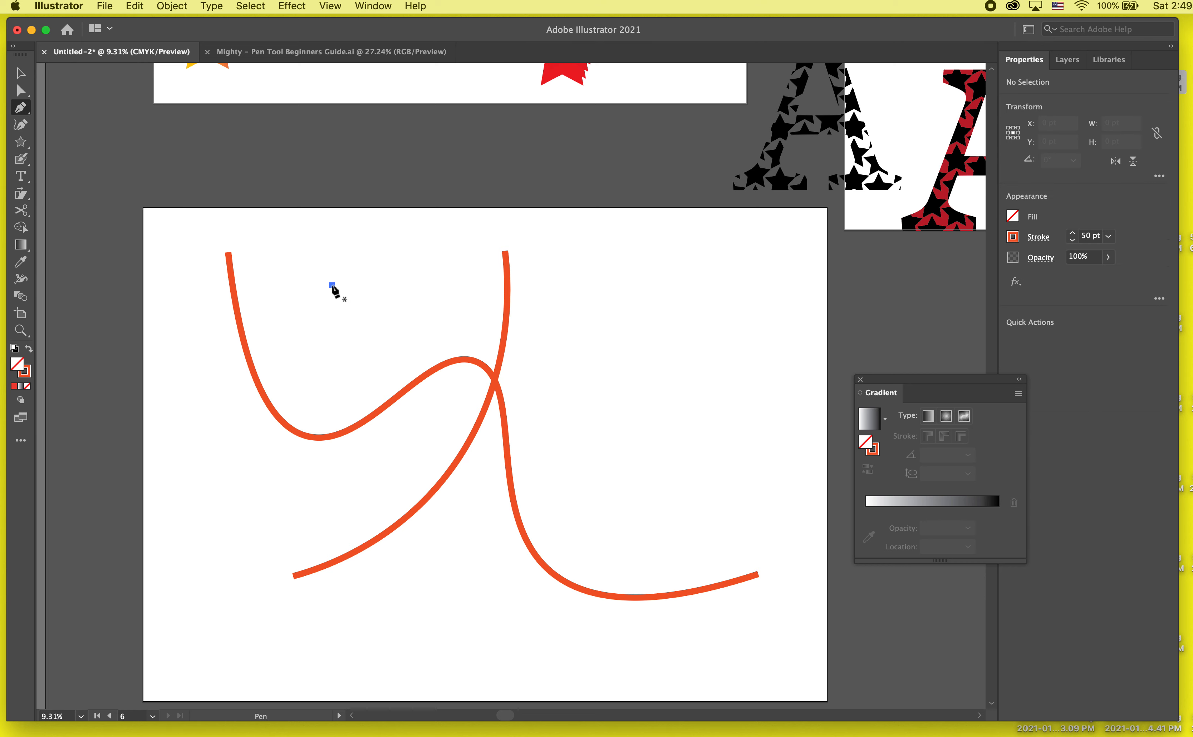
click(332, 286)
key(Escape)
- Draw a third, three-point arc over the other two paths with the Curvature tool, about 3237 pt wide and 2331 pt high, and deselect it
click(21, 124)
click(322, 261)
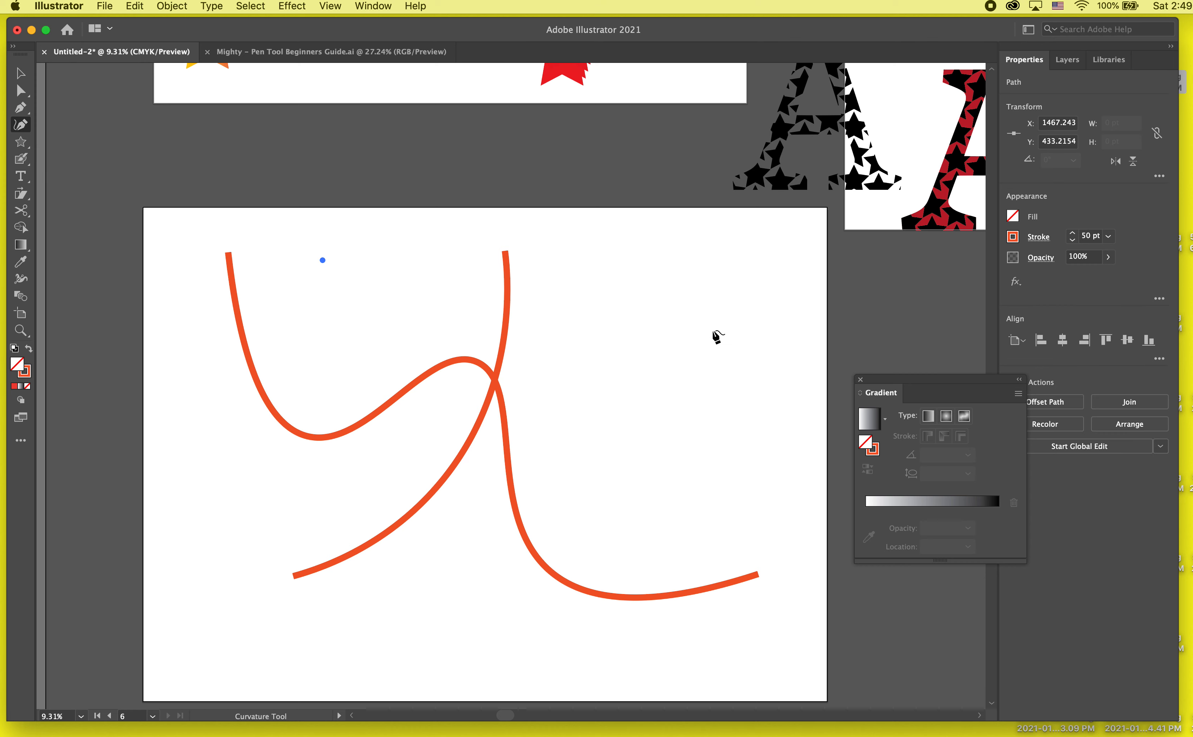
click(712, 330)
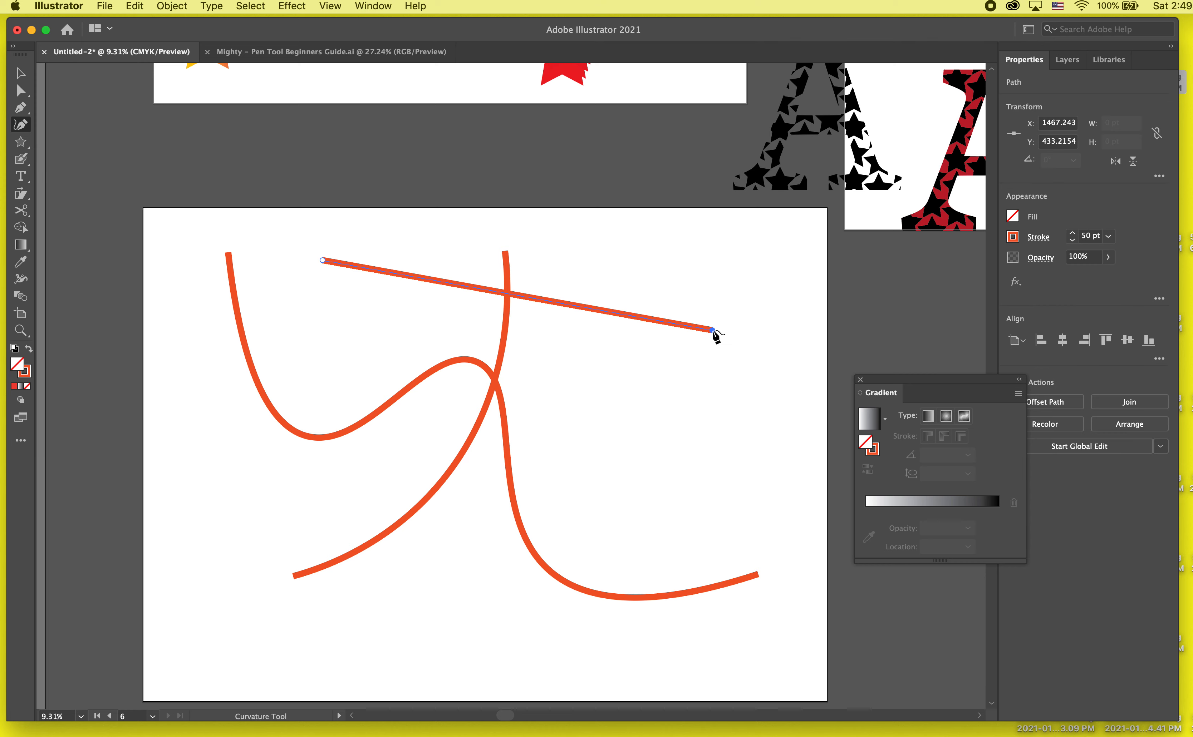
click(652, 512)
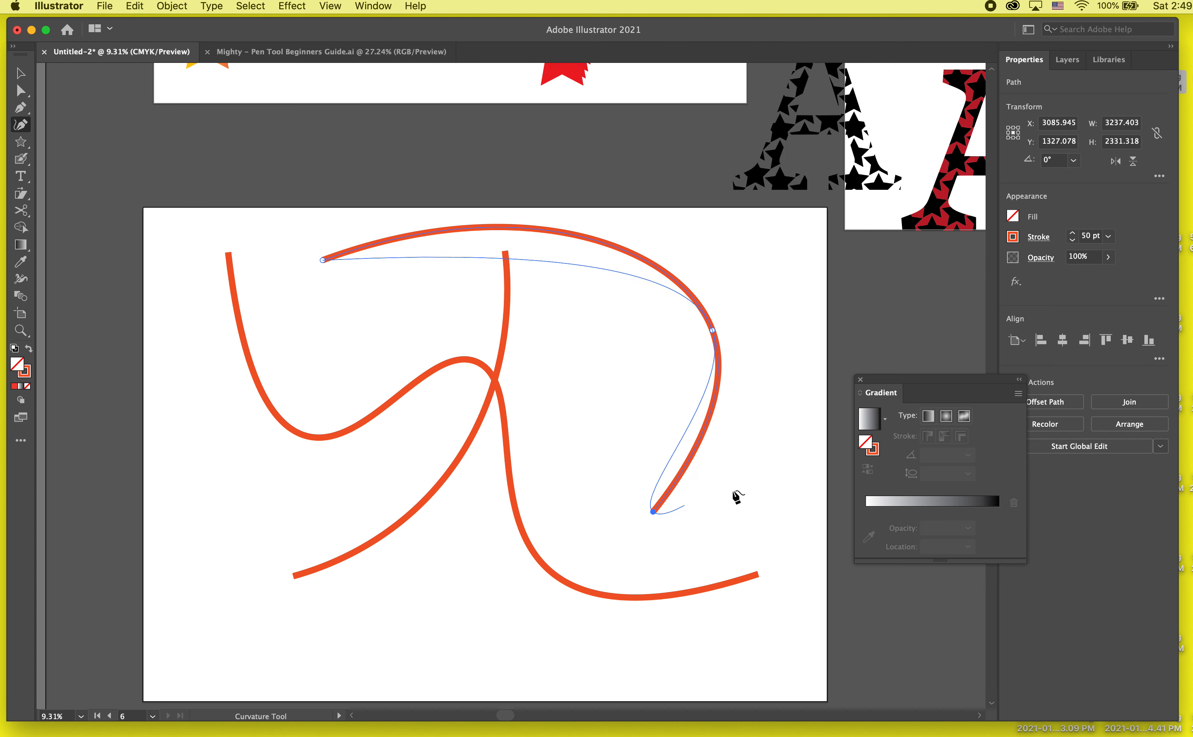
key(Escape)
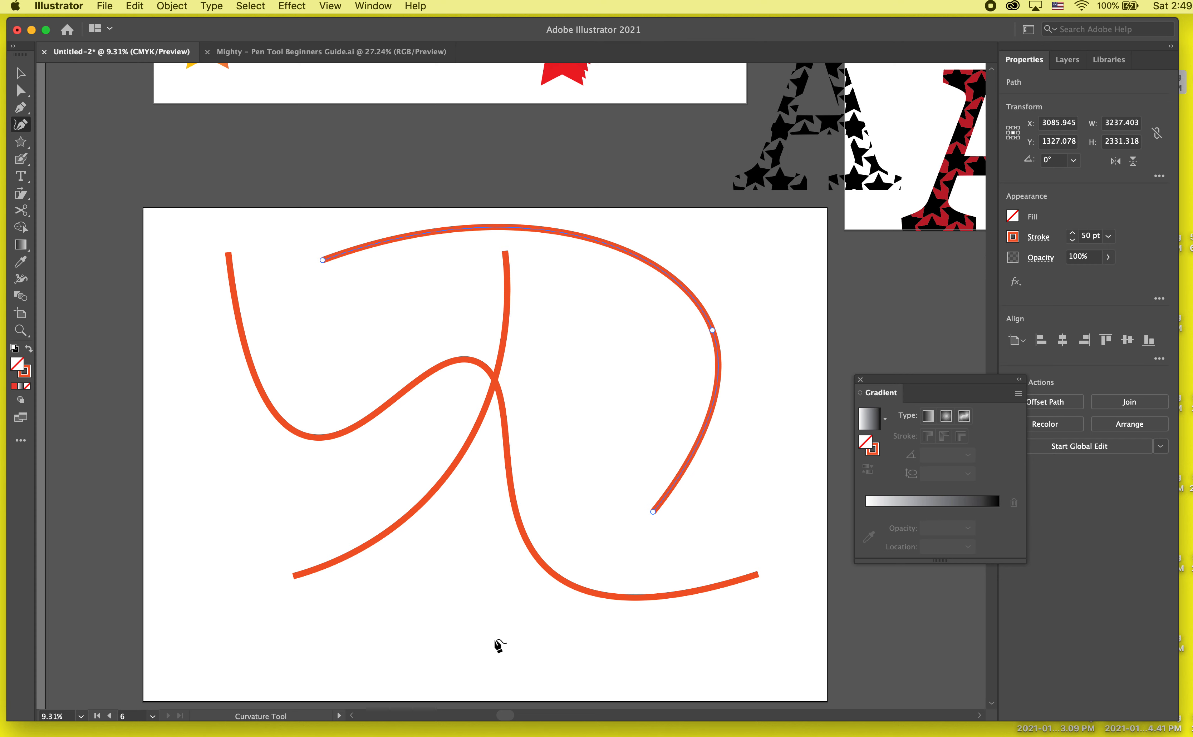
key(v)
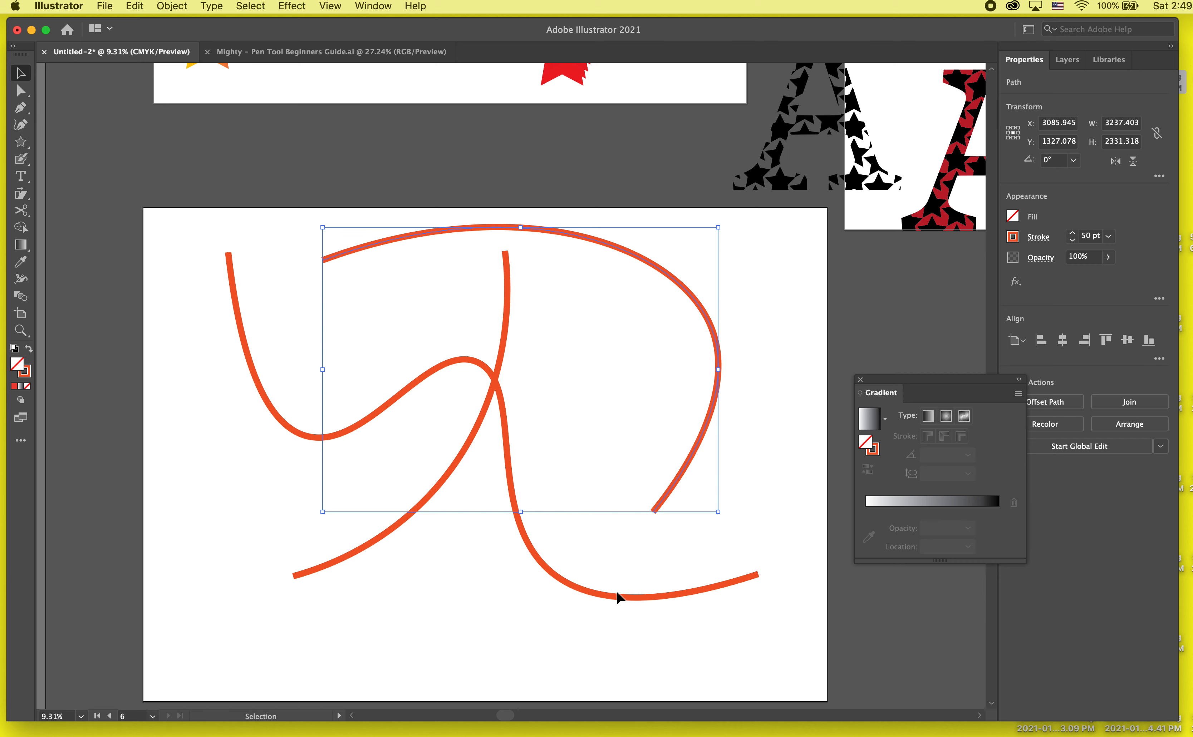
click(666, 569)
- With Direct Selection, move the arc's middle anchor inward to about X 4545, Y 954 pt and lengthen its lower handle
key(a)
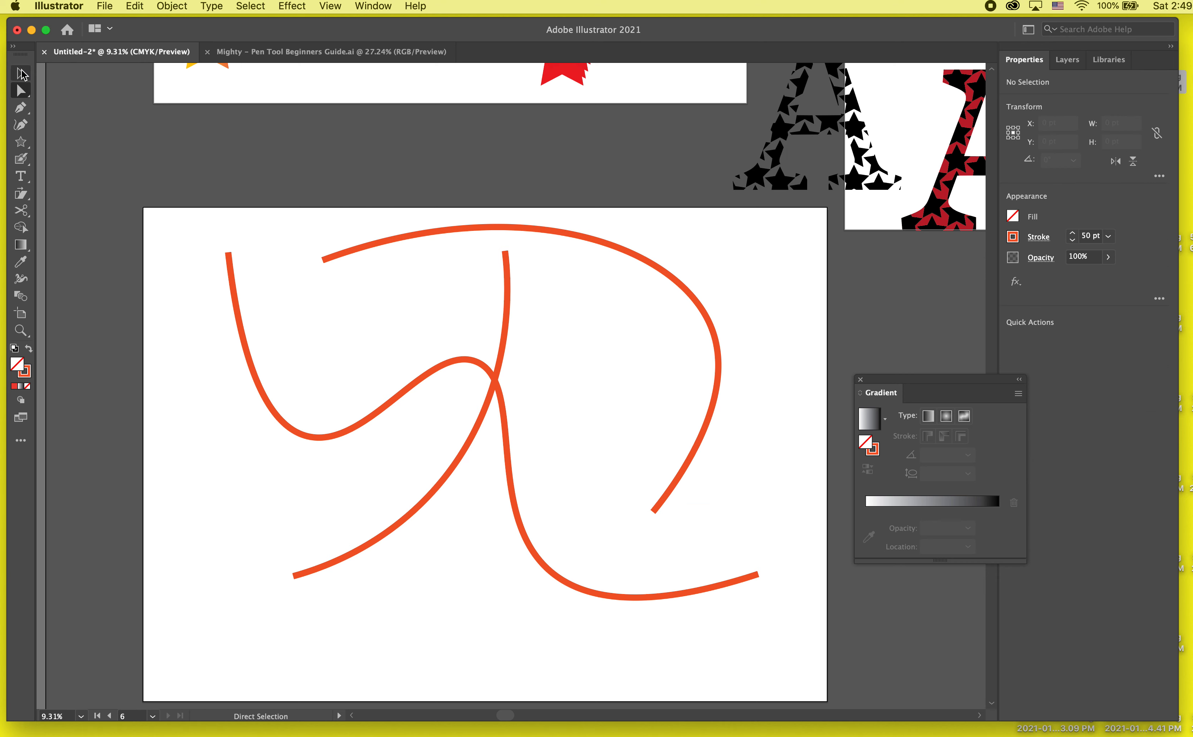
click(683, 289)
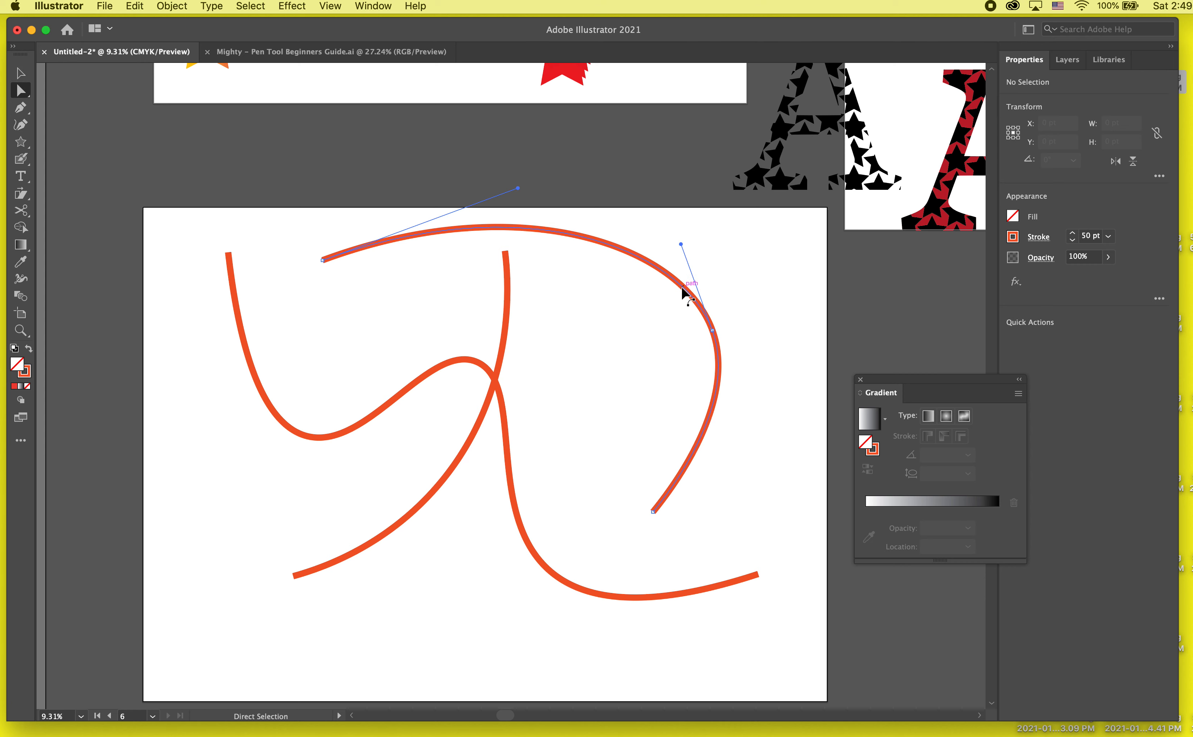
click(617, 356)
drag(798, 296, 527, 510)
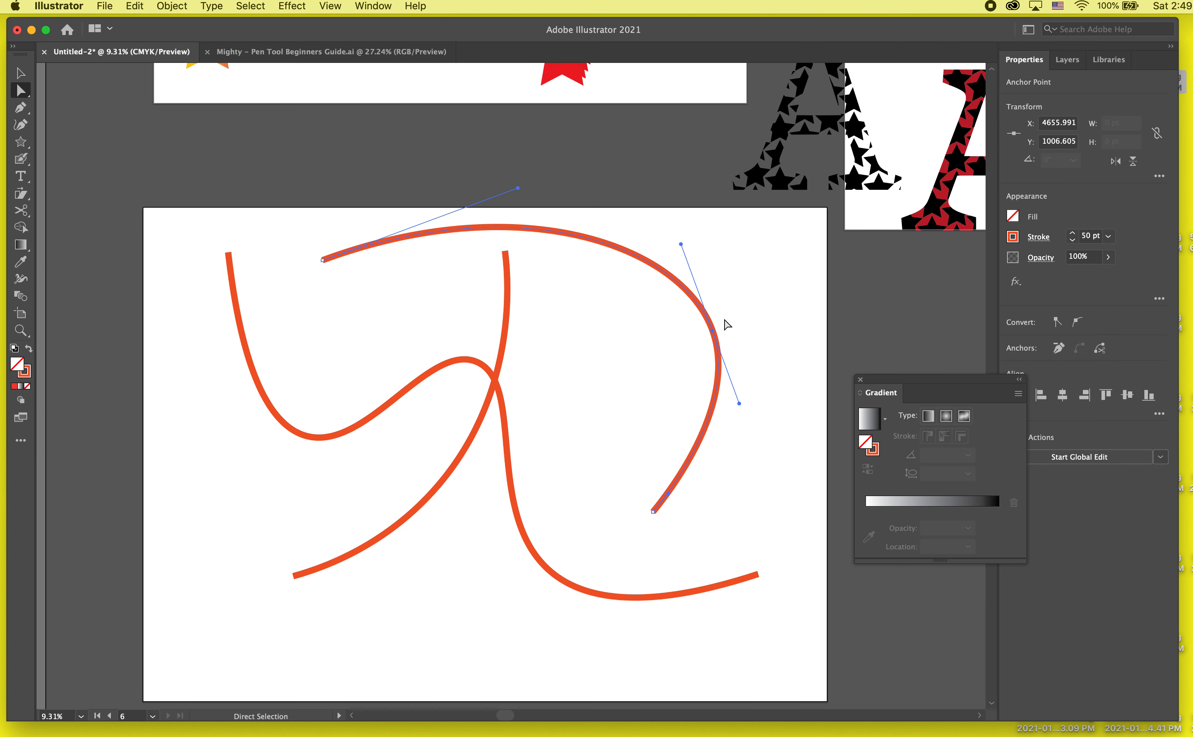
click(683, 359)
click(713, 336)
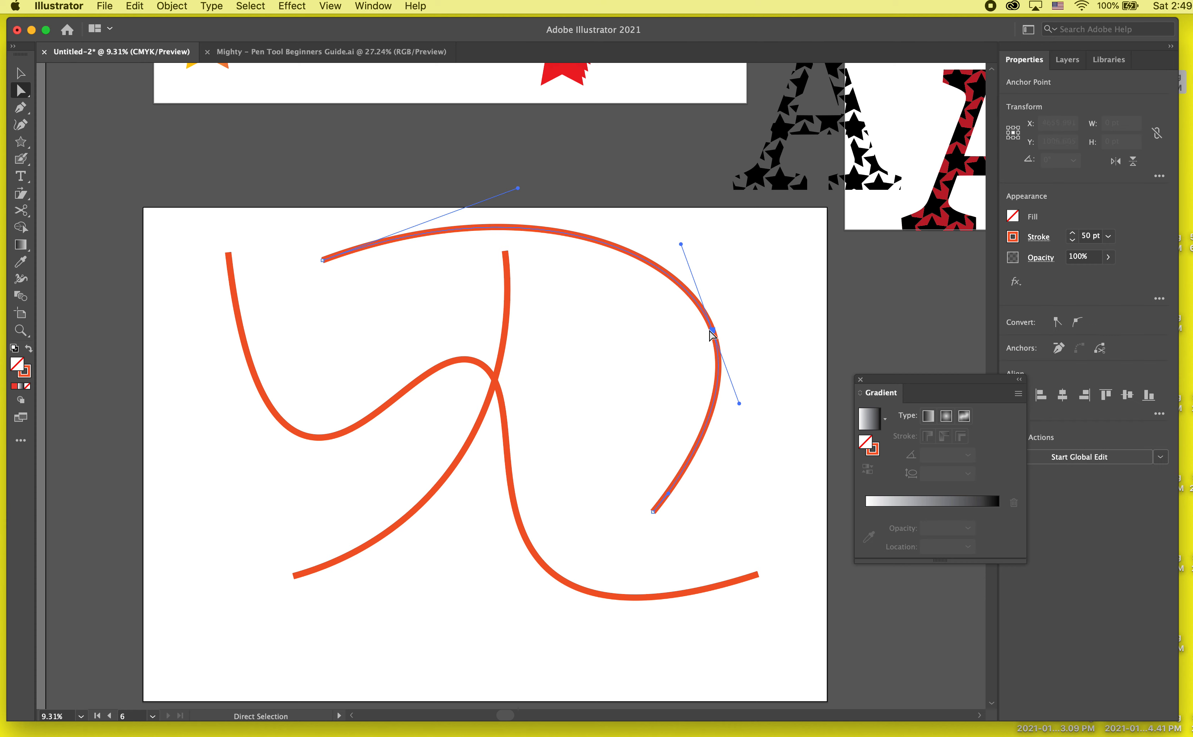
click(711, 331)
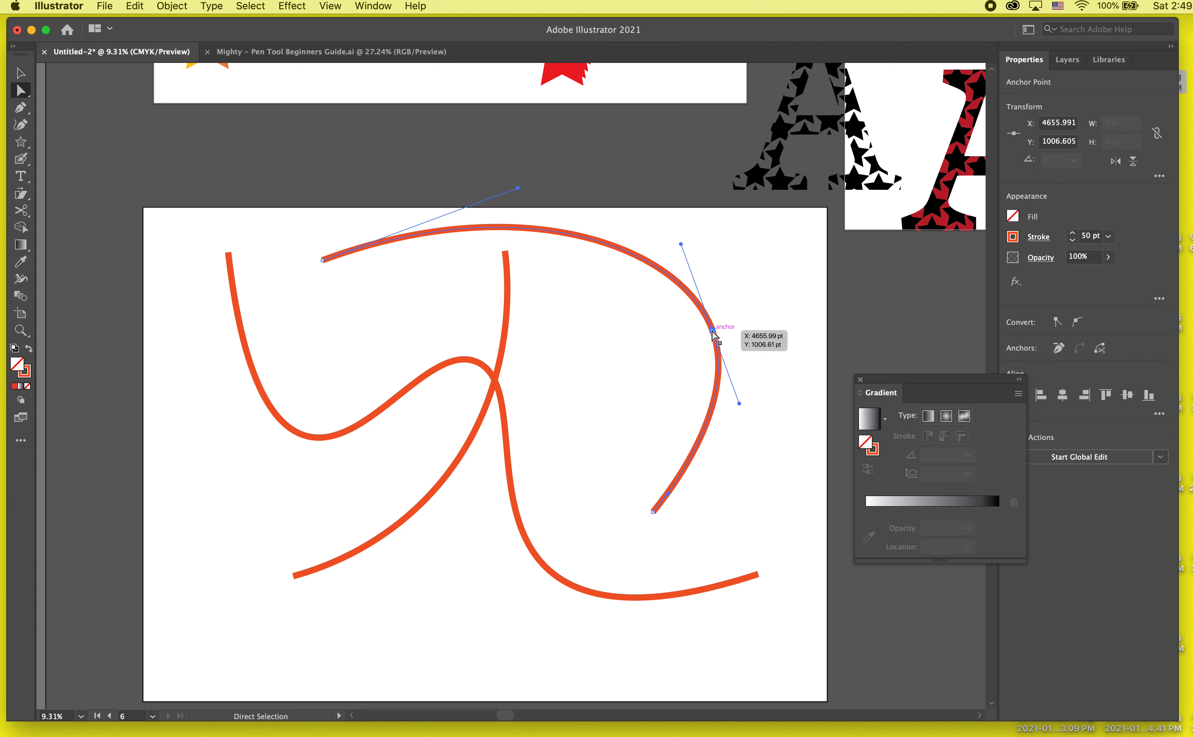
drag(713, 332, 700, 329)
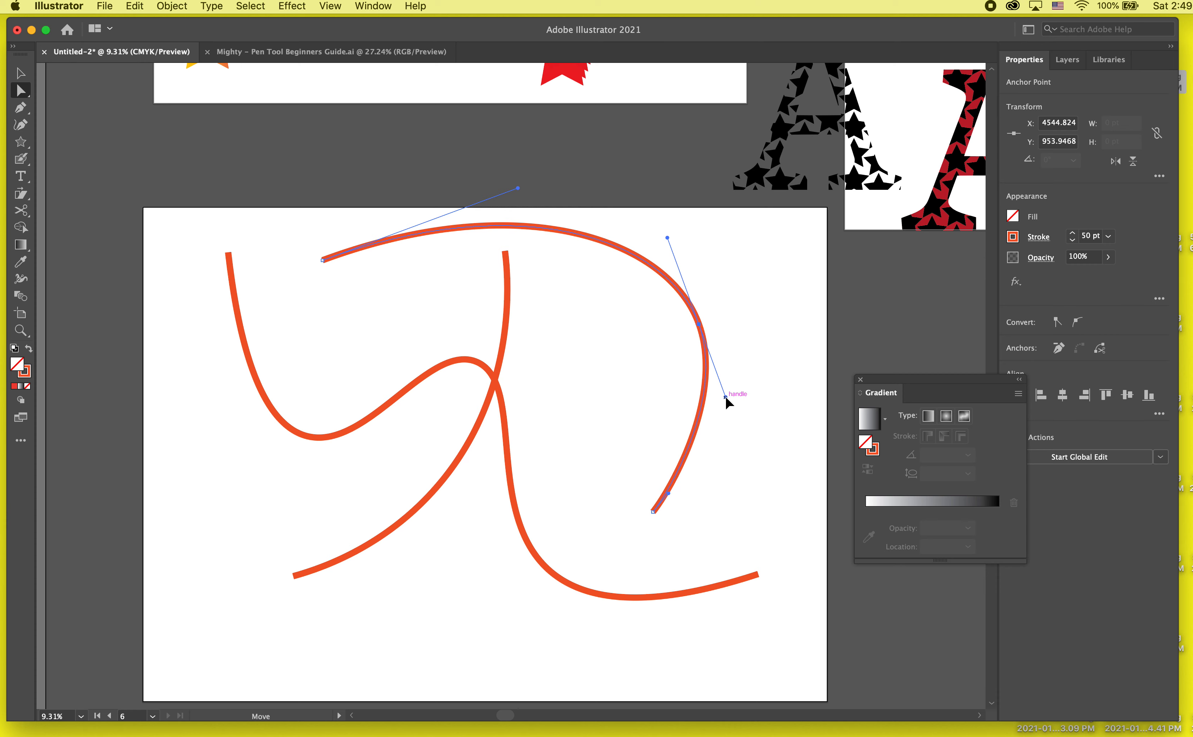
drag(725, 397, 729, 423)
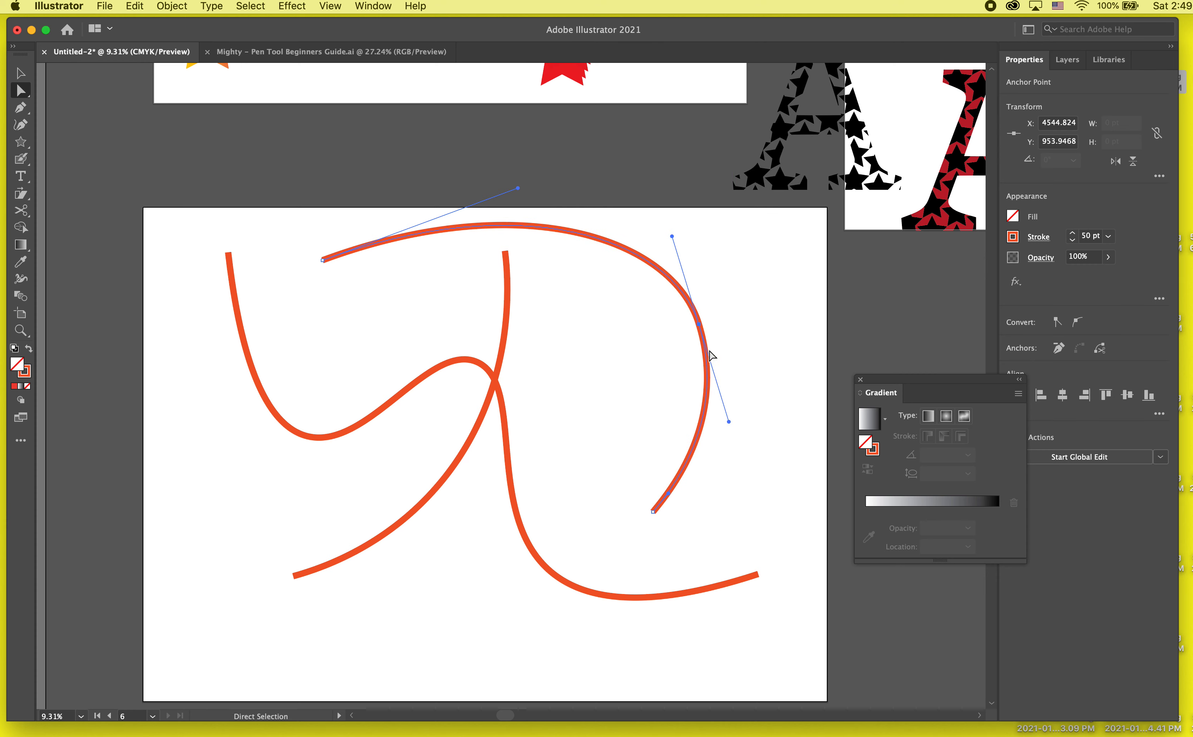
- Swing the arc's middle-anchor handles to a shallow upward slant to the right and move the anchor to about X 3543, Y 831 pt
drag(671, 236, 585, 387)
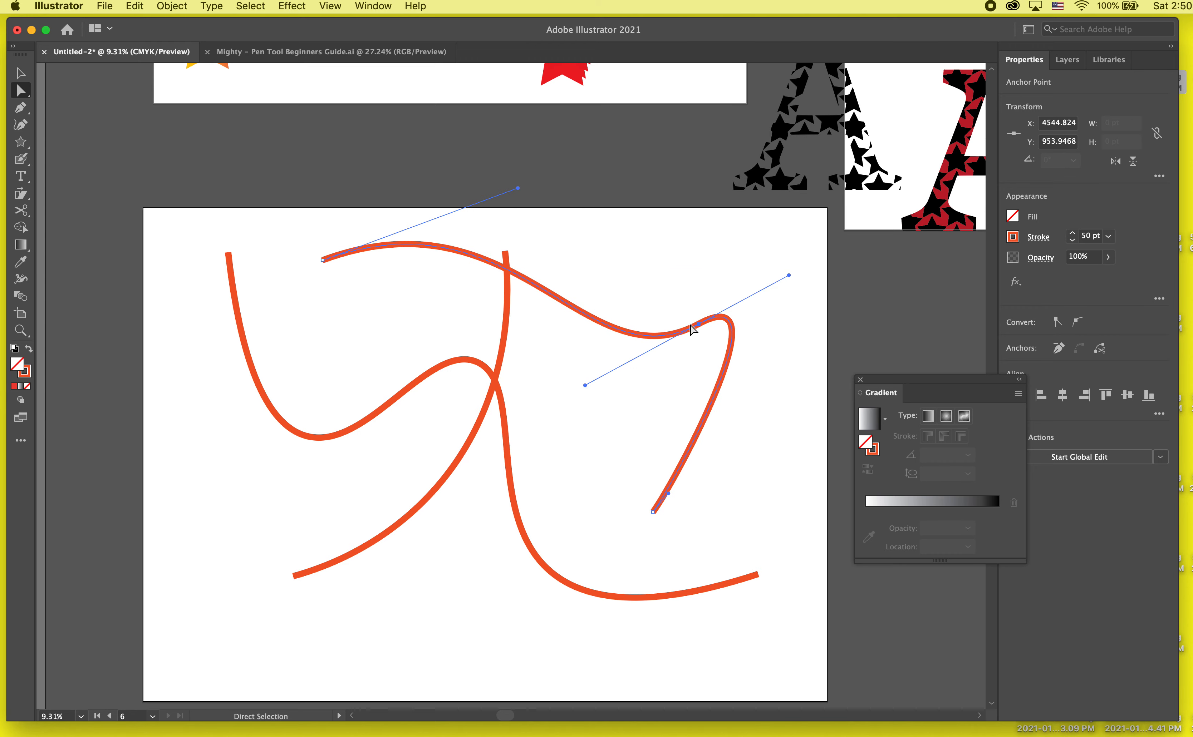
drag(698, 324, 576, 313)
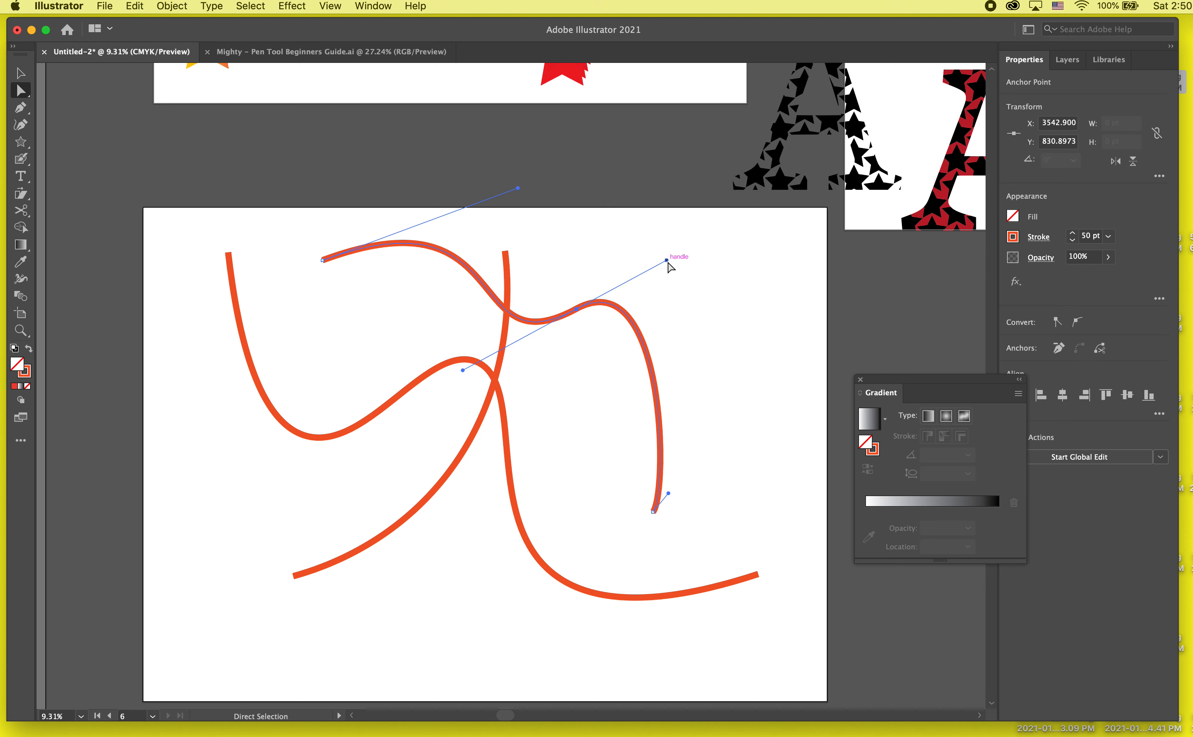
drag(666, 260, 655, 292)
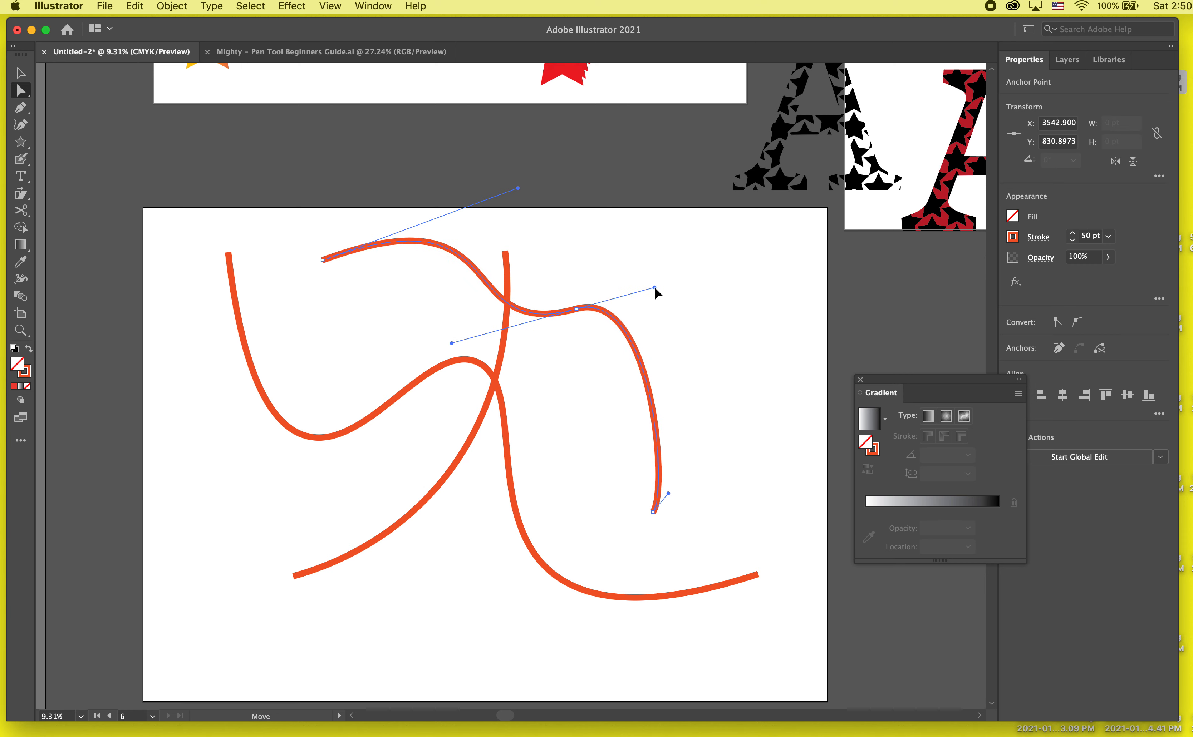
- Lengthen the middle anchor's right handle almost horizontally, adjust the handle of the arc's upper-left end anchor, and deselect the arc
click(725, 371)
click(587, 309)
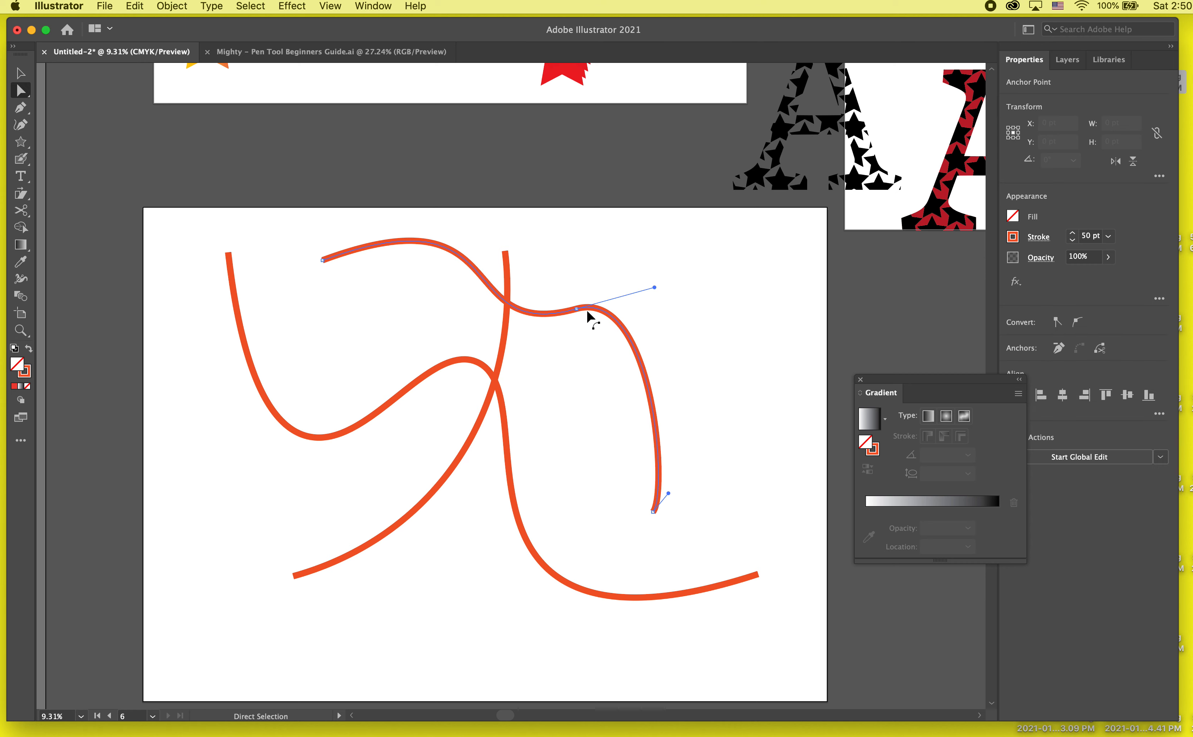
drag(655, 289, 753, 285)
drag(518, 188, 544, 221)
scroll(629, 275, down, 3)
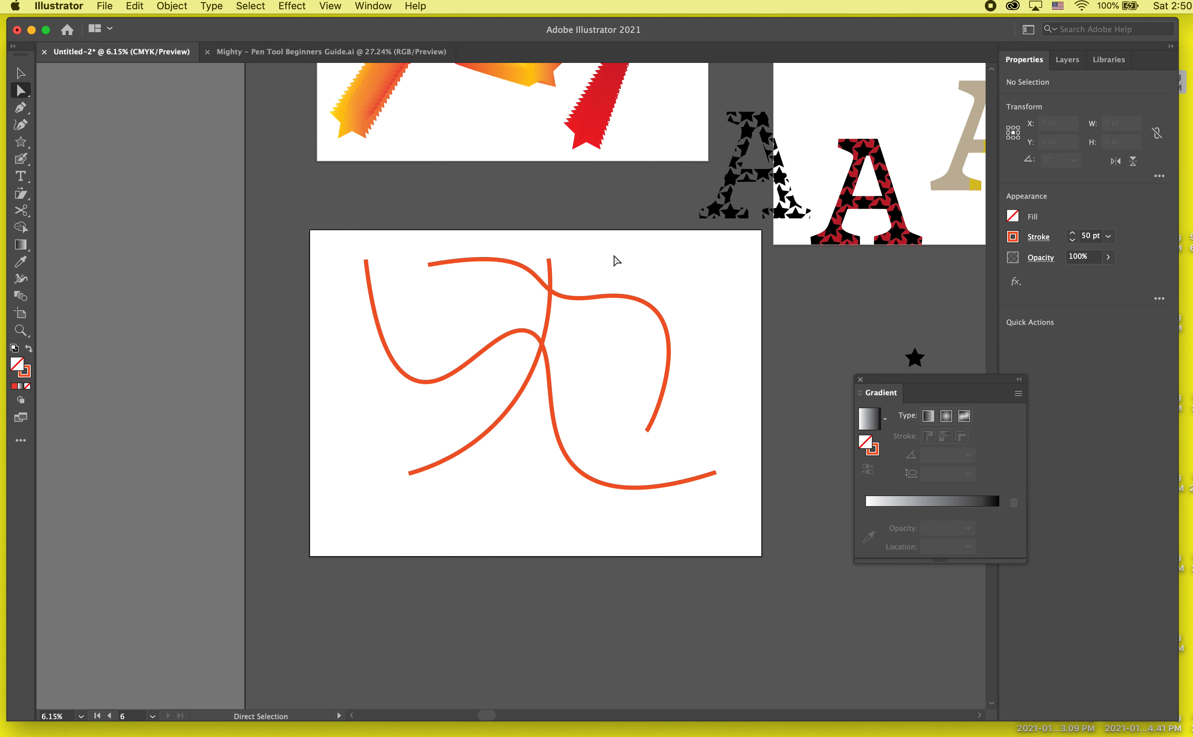
drag(617, 257, 372, 405)
key(v)
click(739, 329)
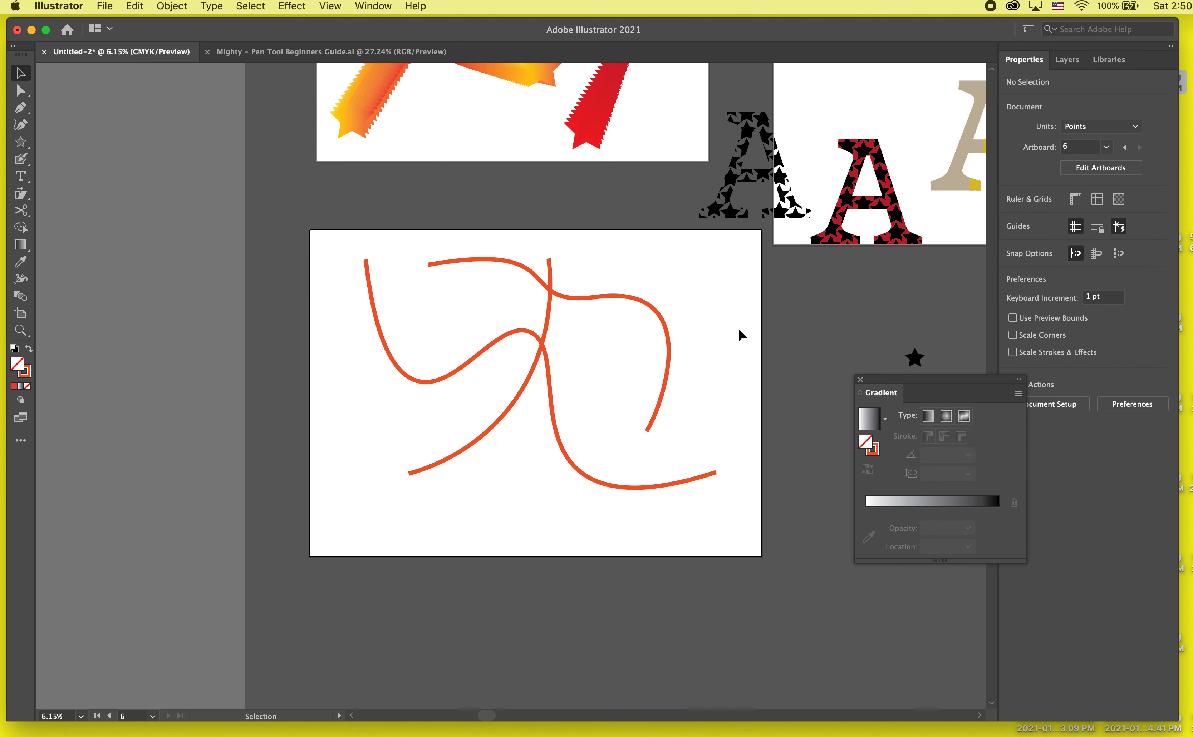
- Look over the neighbouring artboards with the earlier blend, text and patterned-letter artwork
key(space)
drag(708, 323, 562, 224)
key(space)
drag(506, 254, 167, 457)
key(space)
drag(661, 435, 913, 400)
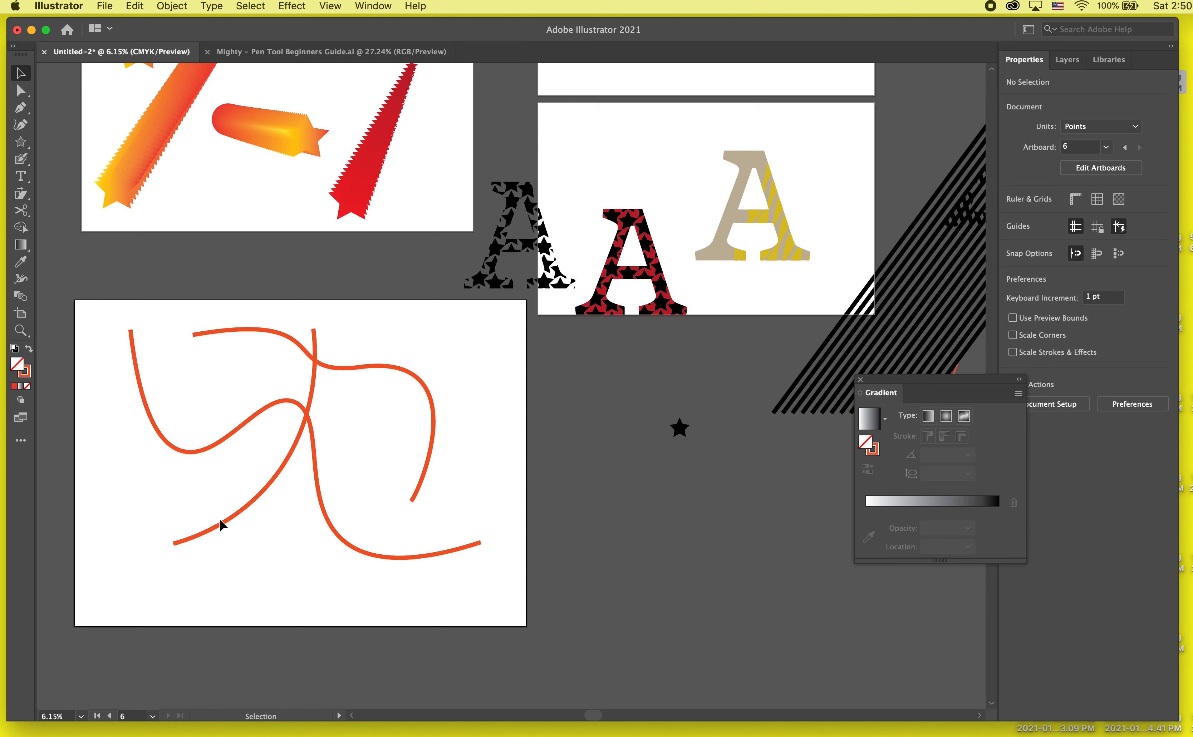
scroll(211, 520, up, 10)
scroll(196, 527, right, 5)
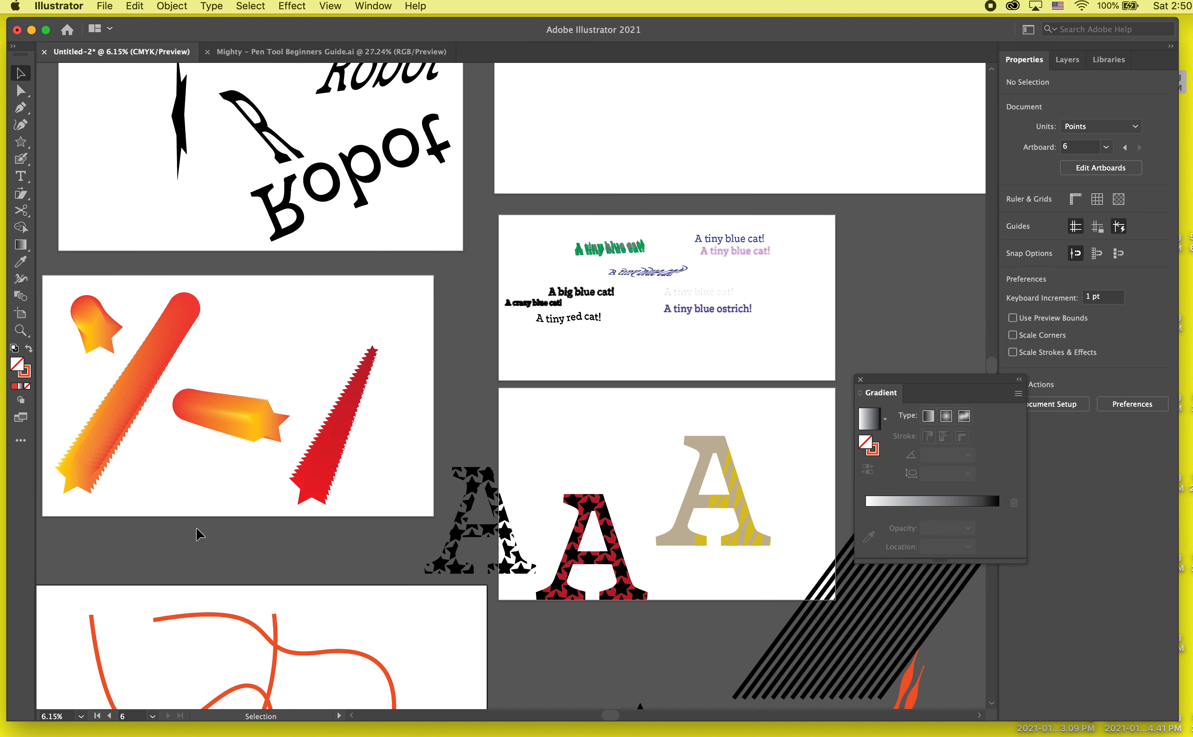
scroll(473, 466, right, 4)
scroll(473, 466, down, 9)
scroll(473, 465, left, 9)
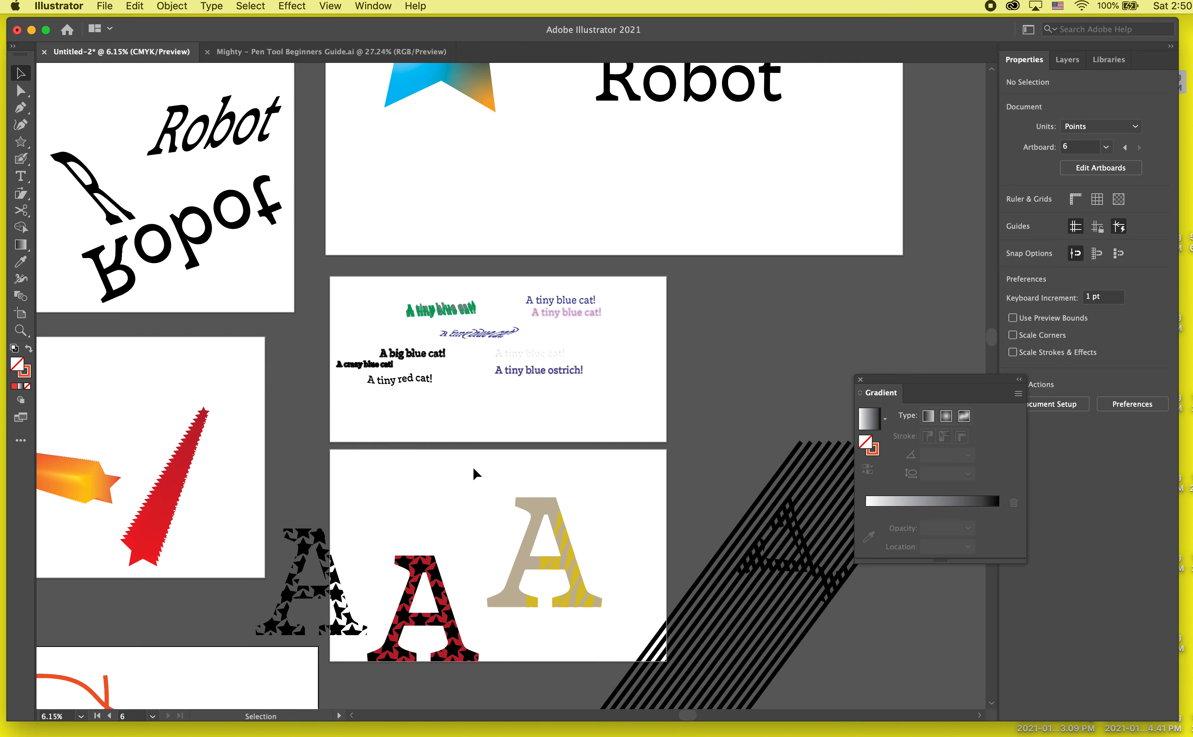
scroll(142, 637, down, 1)
scroll(142, 637, left, 1)
- Select all three curved paths, move them off the artboard to about X 7964, Y 2652 pt, and deselect them
click(410, 364)
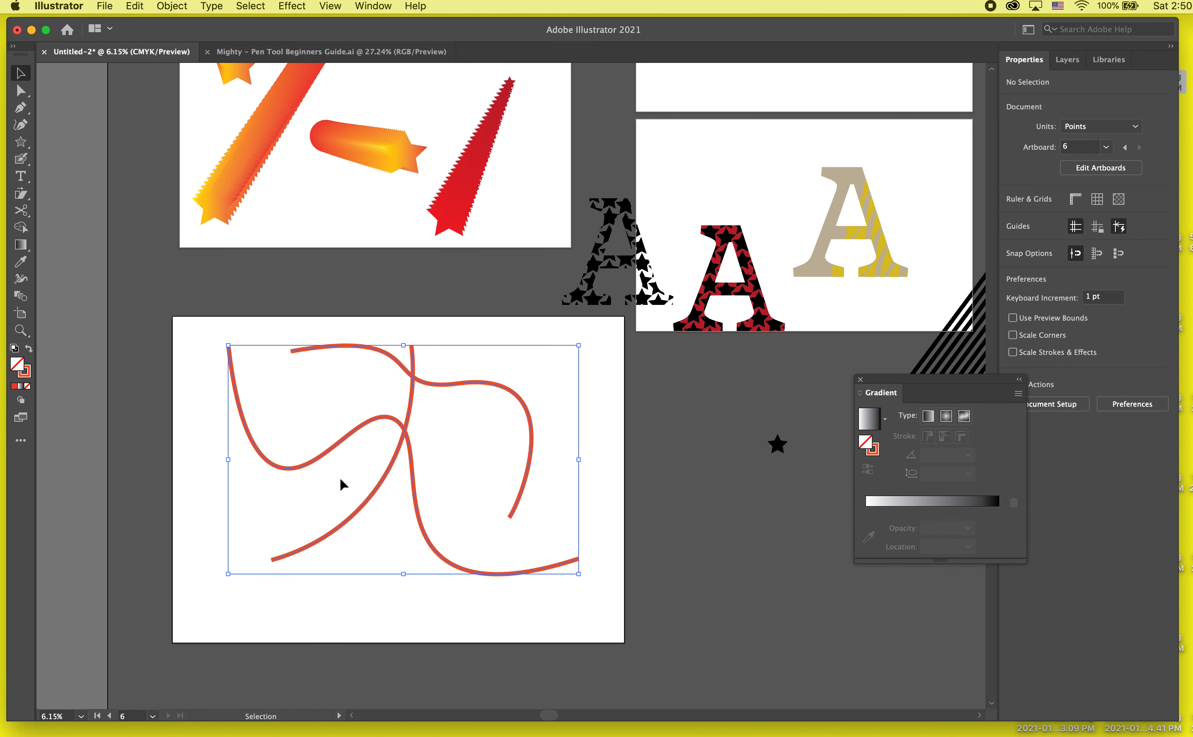
drag(317, 453, 730, 526)
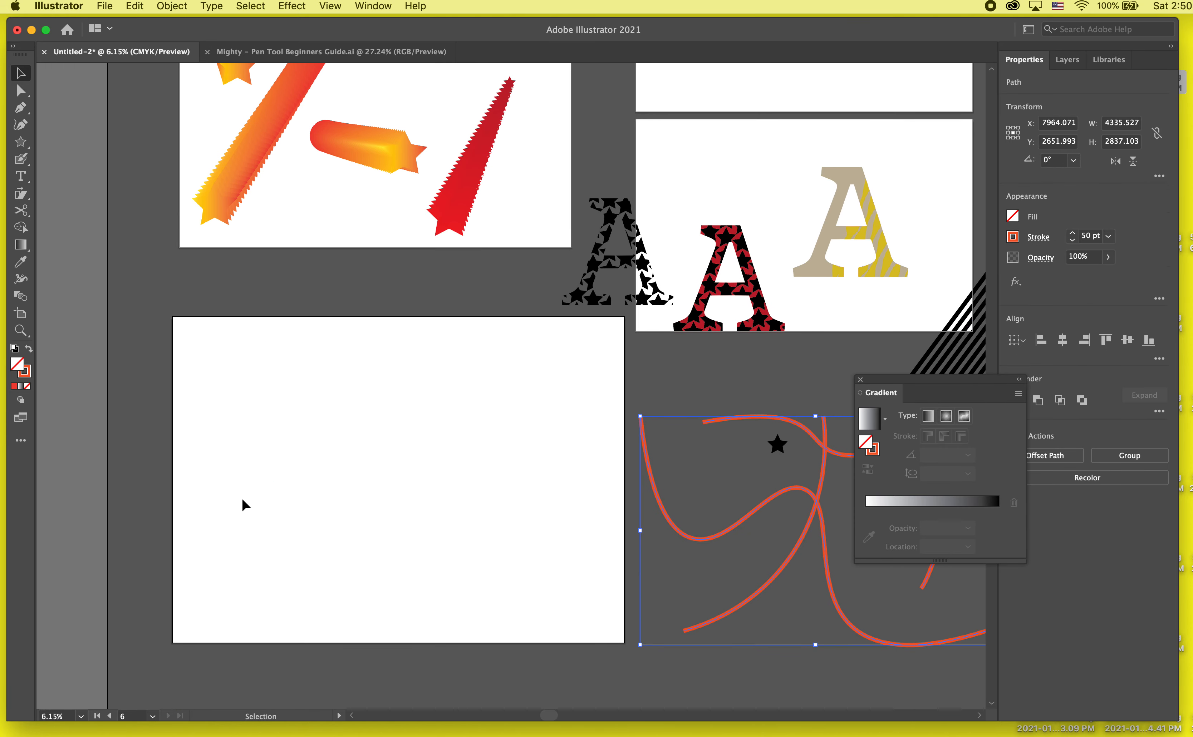
scroll(255, 497, up, 2)
click(256, 498)
- Draw a closed five-point shape with straight sides using the Pen tool, starting and ending at about X 647, Y 1106 pt
click(20, 108)
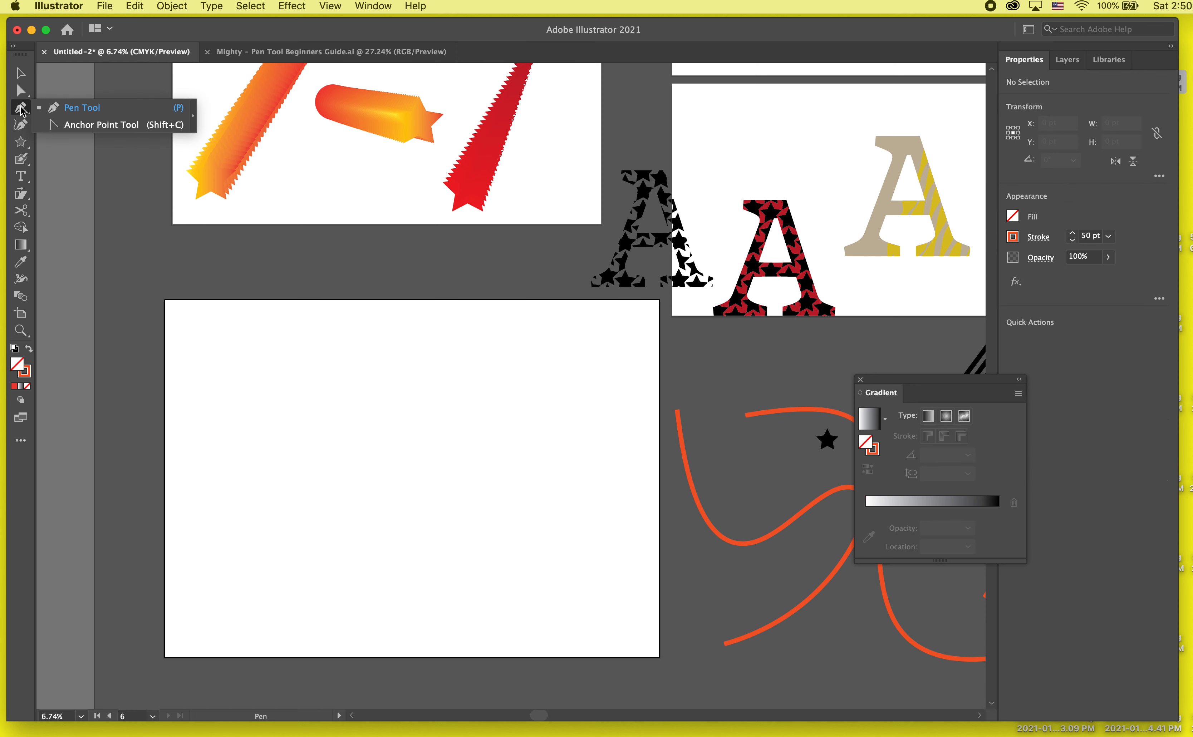
scroll(229, 429, up, 3)
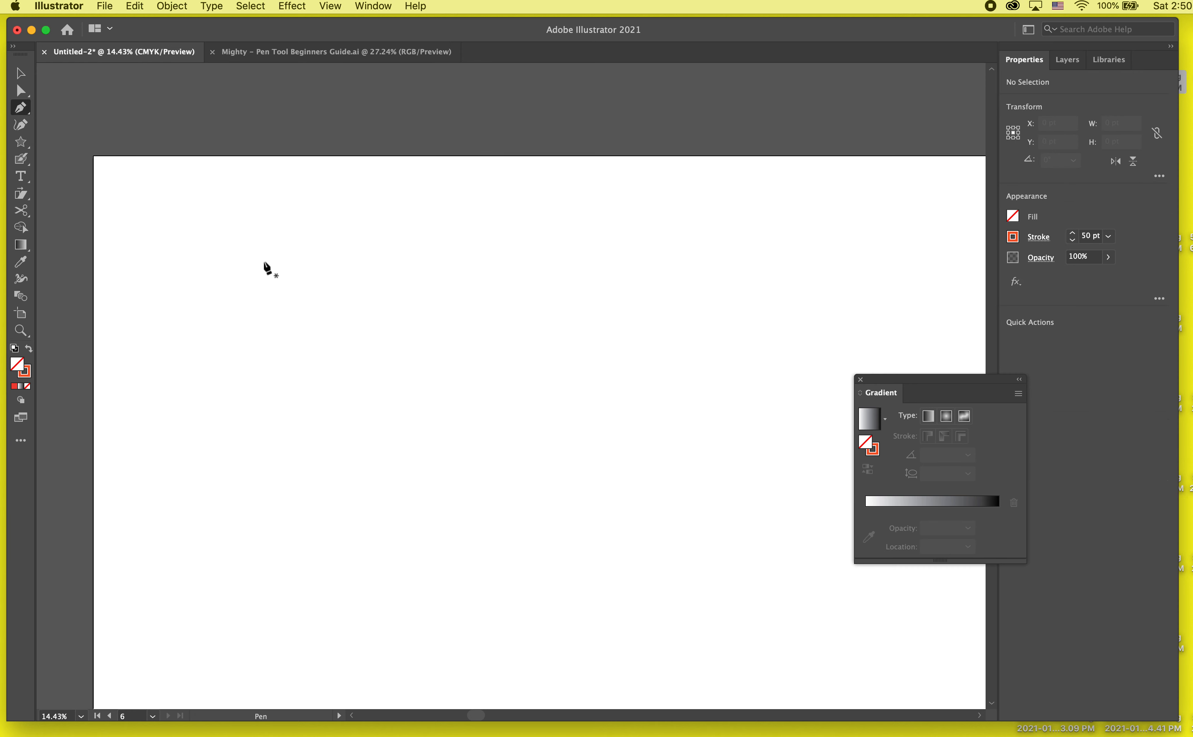
click(216, 365)
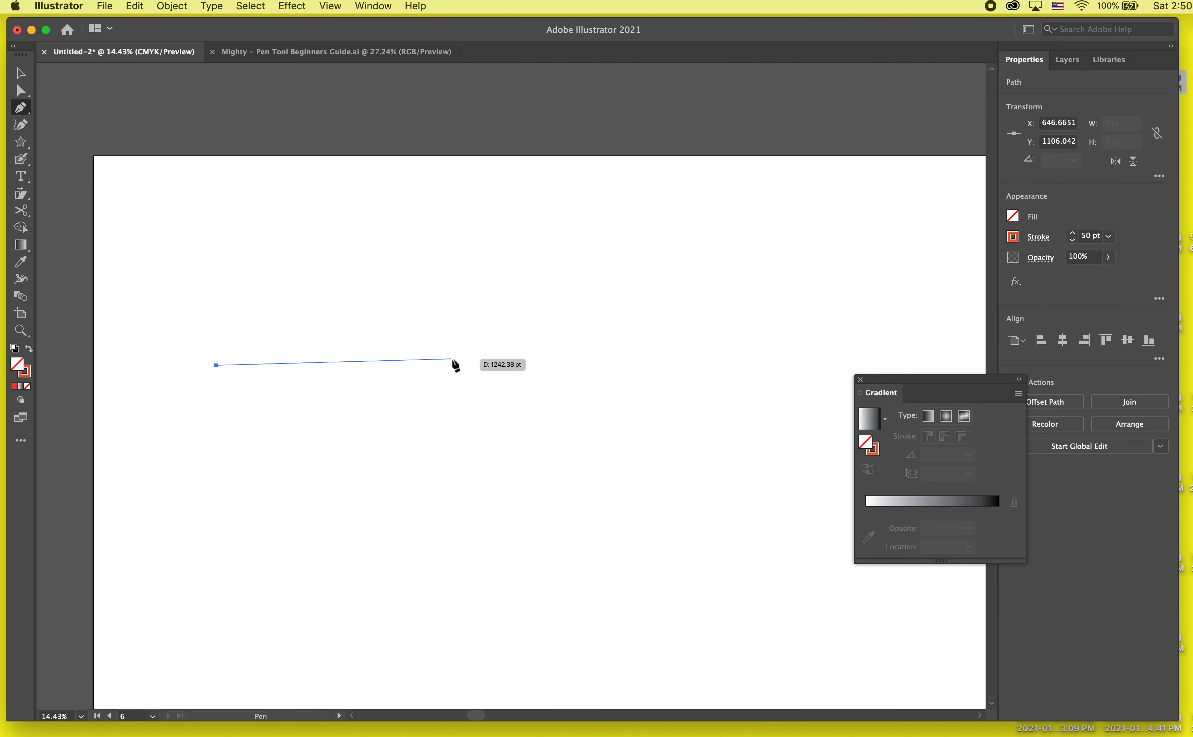
click(529, 360)
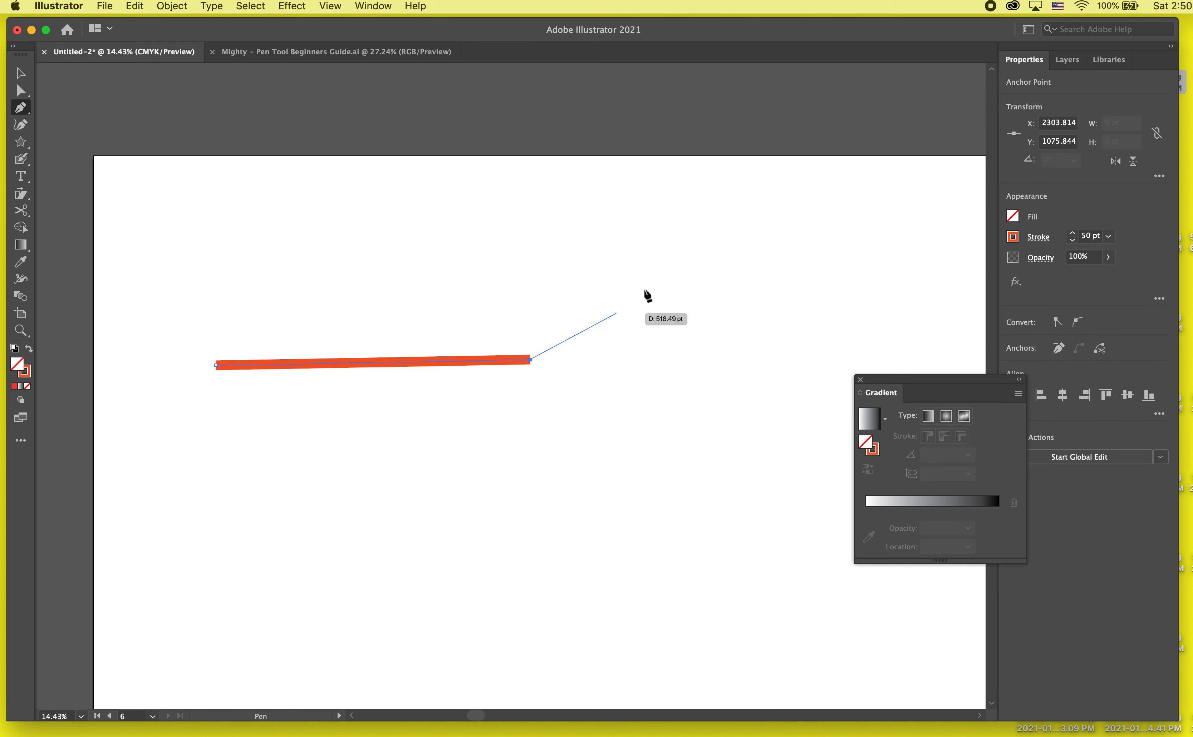
click(694, 242)
click(714, 428)
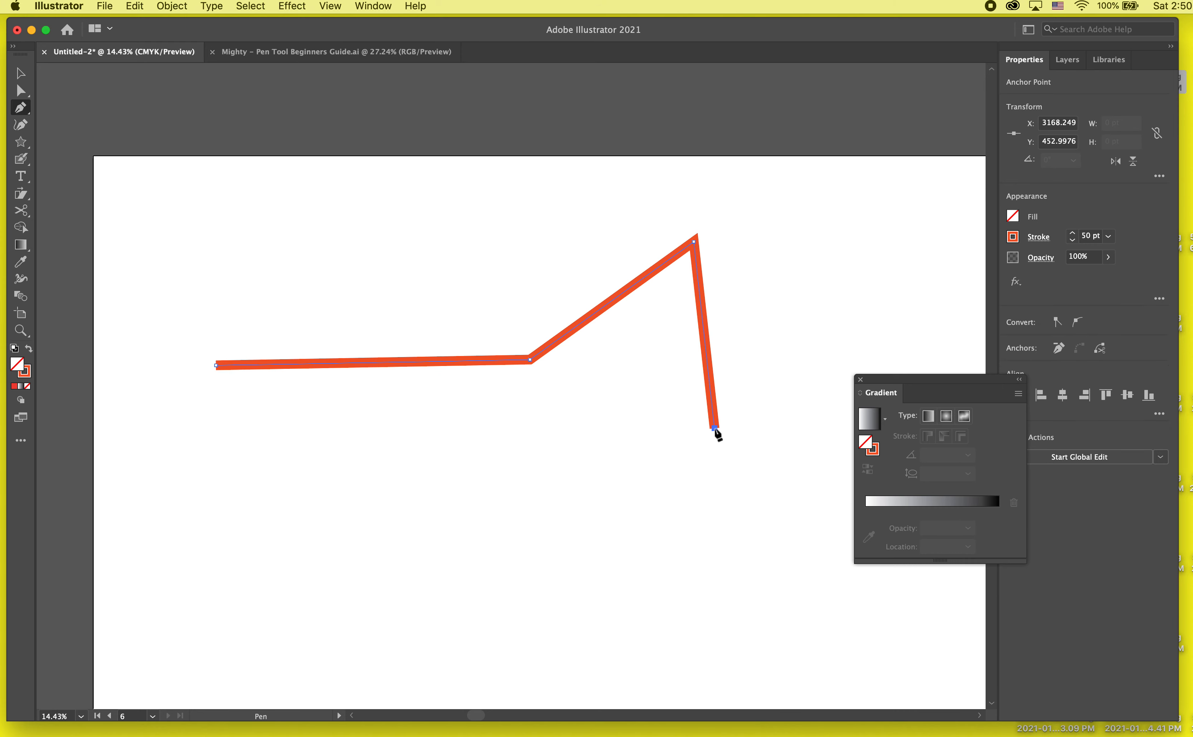
click(566, 604)
click(218, 368)
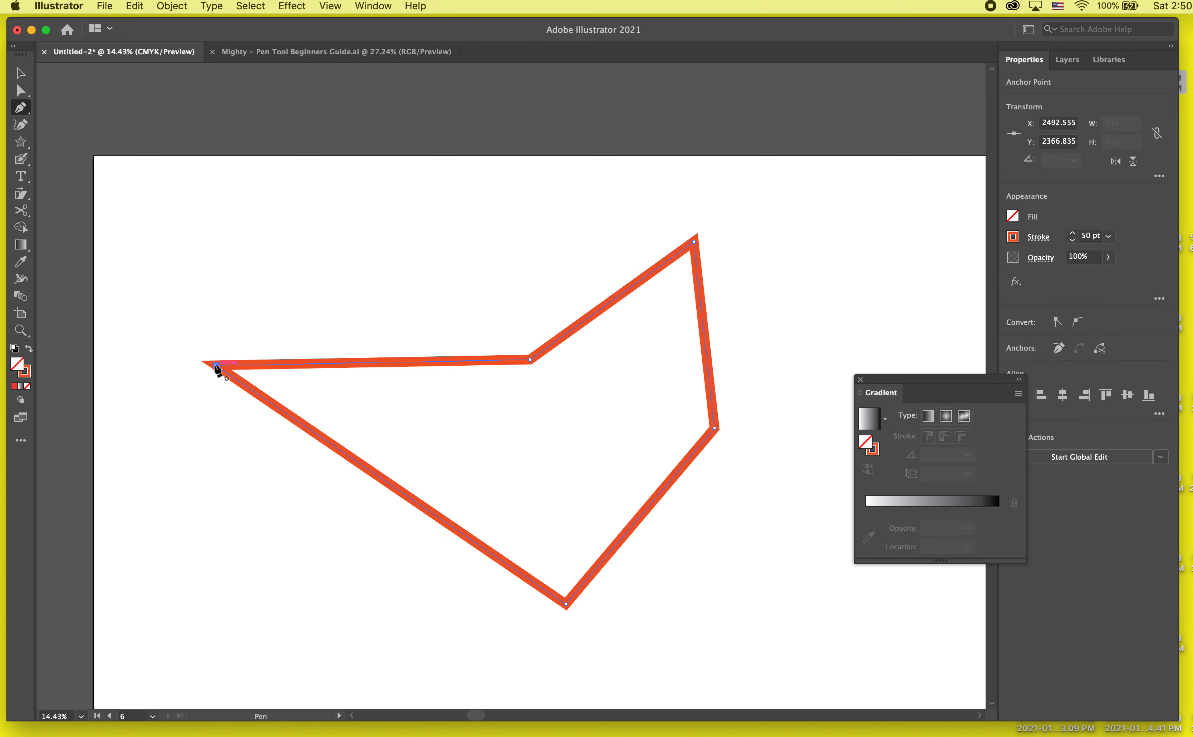
- Draw a closed curved Pen shape with anchors at about X 1436, Y 3220; X 3372, Y 2808; and X 4248, Y 1363 pt
scroll(213, 581, down, 5)
scroll(213, 581, right, 3)
click(269, 624)
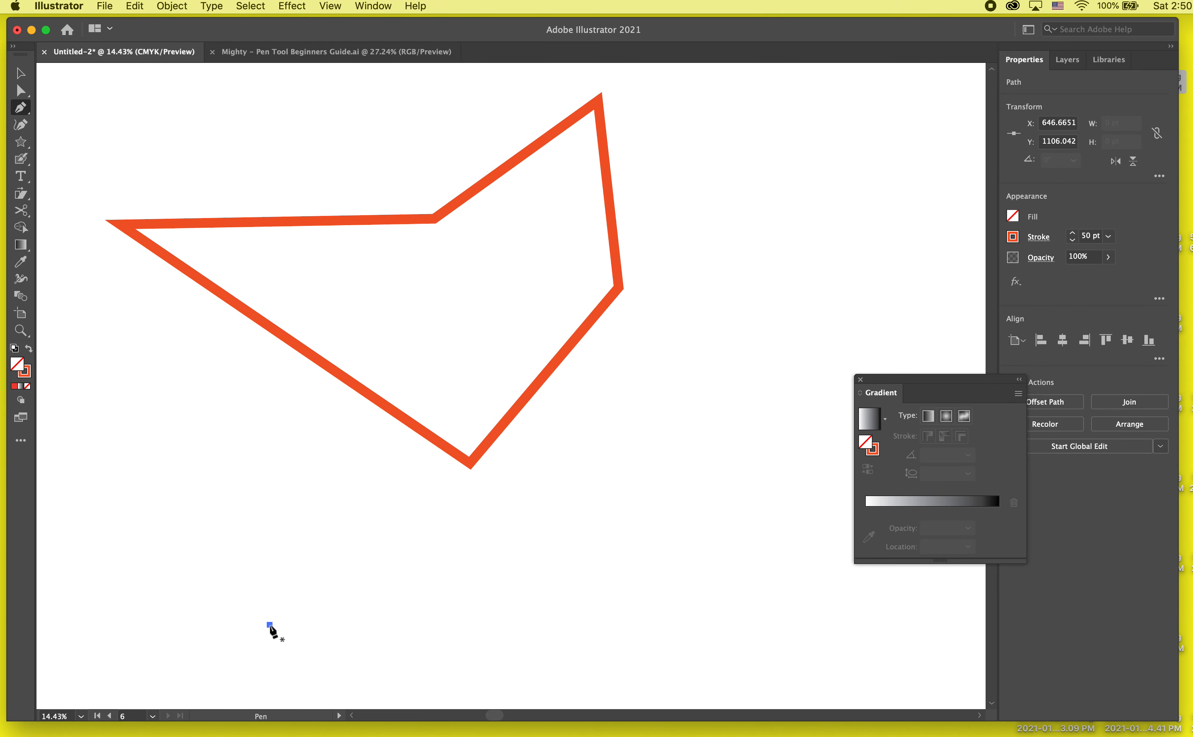
click(637, 547)
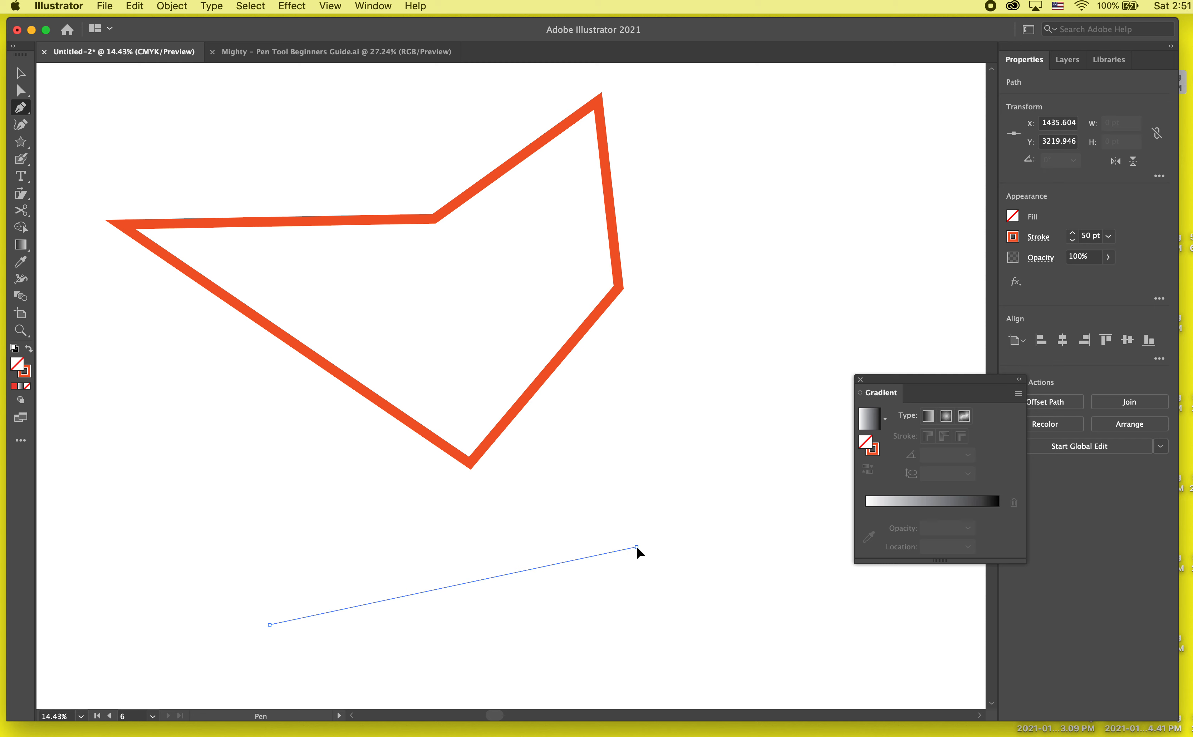
drag(642, 544, 811, 561)
mouse_move(793, 496)
mouse_down()
mouse_move(755, 446)
mouse_move(786, 498)
mouse_move(791, 570)
mouse_move(813, 628)
mouse_move(791, 631)
mouse_move(766, 595)
mouse_move(816, 598)
mouse_move(815, 568)
mouse_move(864, 571)
mouse_move(858, 556)
mouse_move(860, 567)
mouse_up()
scroll(770, 418, right, 4)
scroll(769, 418, down, 4)
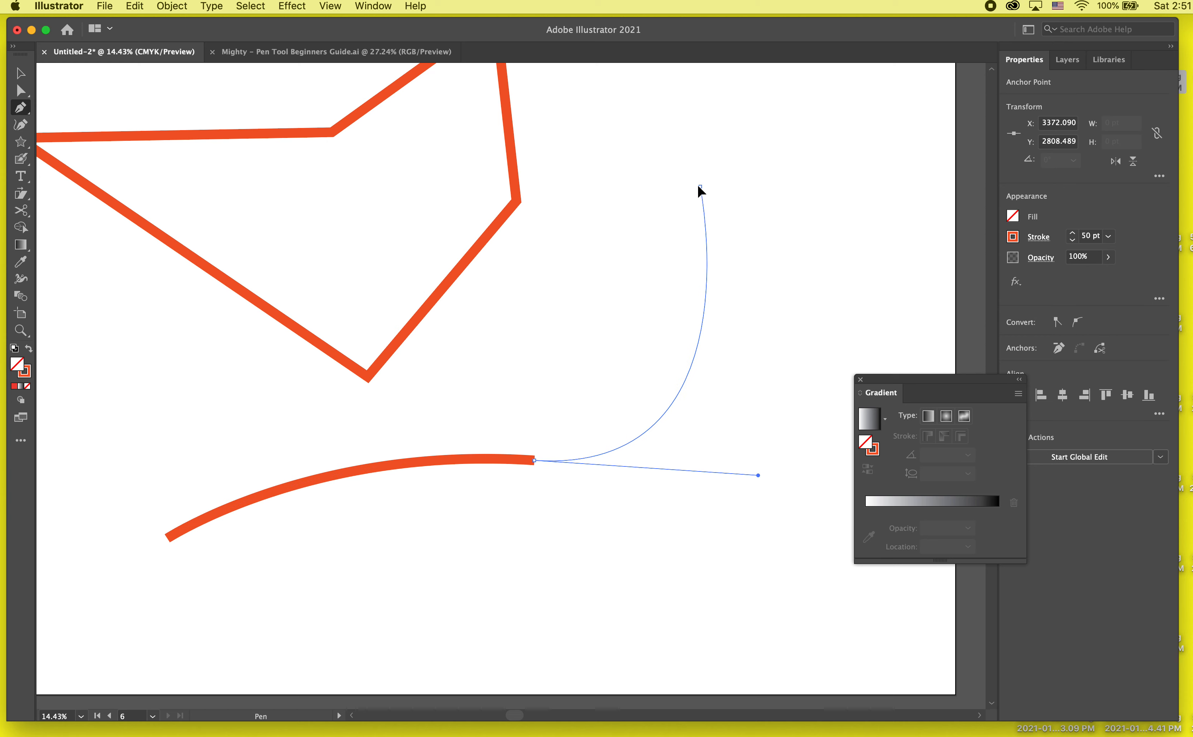
mouse_move(700, 186)
mouse_down()
mouse_move(641, 161)
mouse_move(636, 146)
mouse_move(655, 129)
mouse_up()
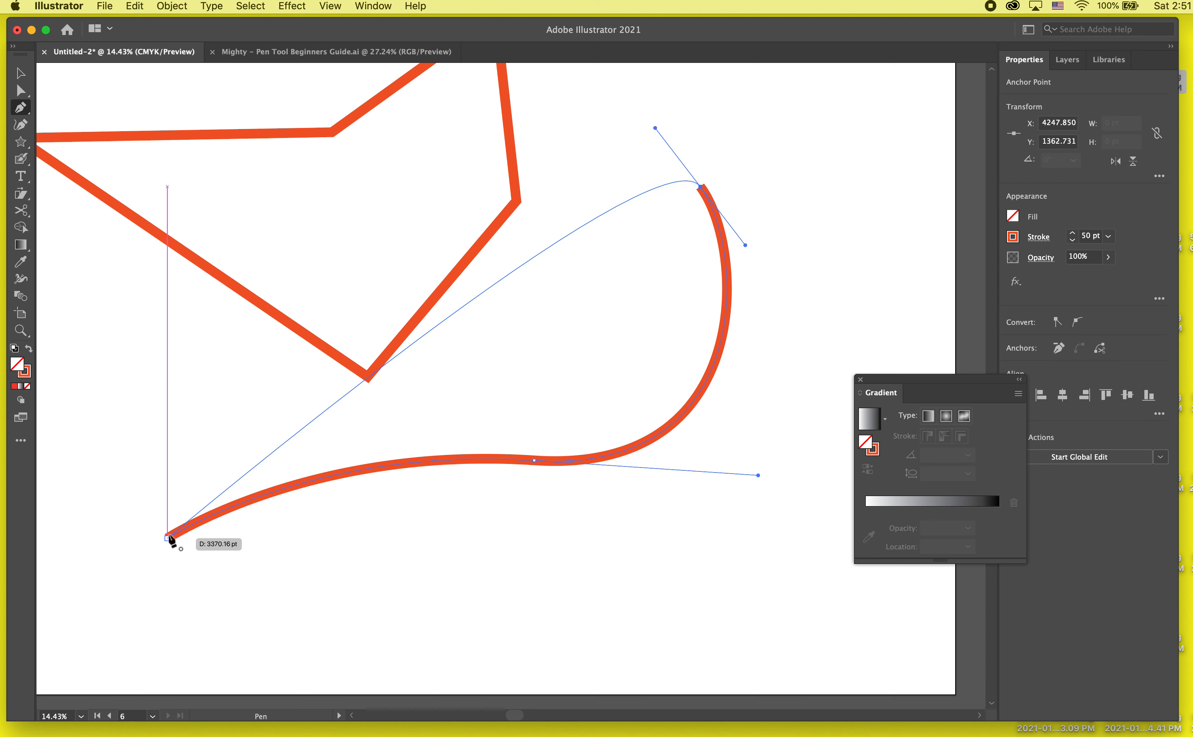
drag(168, 539, 80, 718)
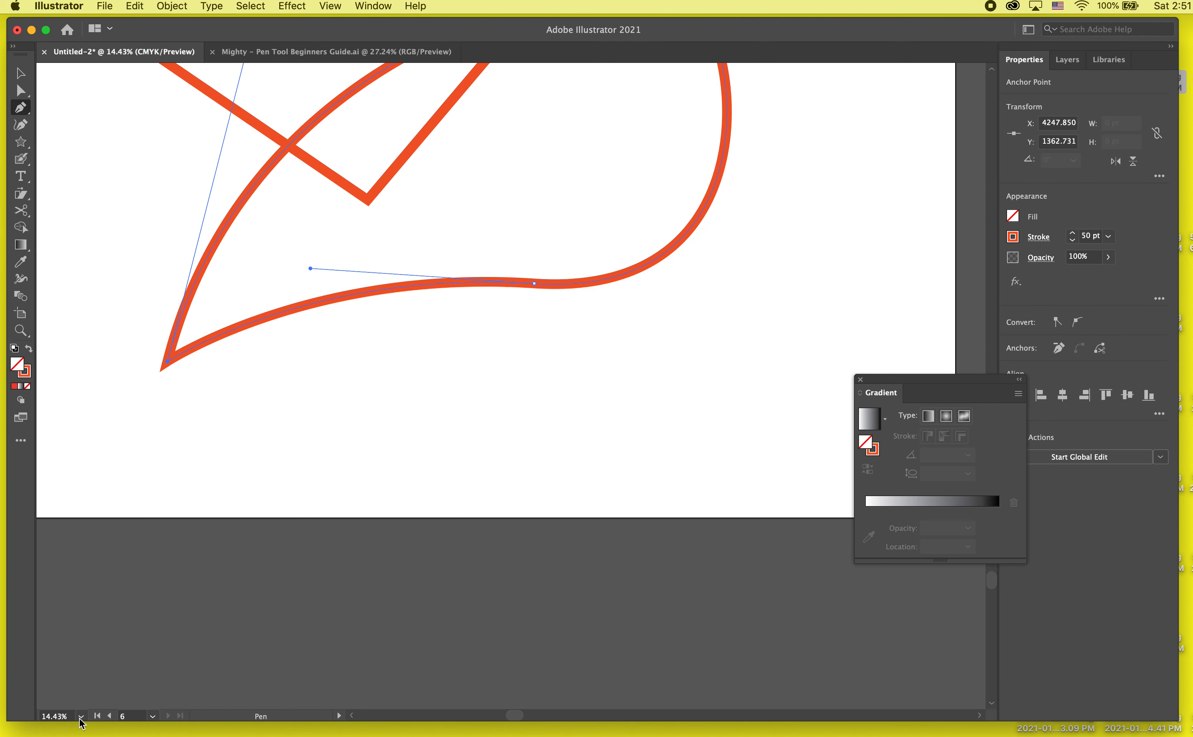
- With Direct Selection, flatten and lengthen both handles of the curved shape's upper-right anchor to round that end, and deselect it
scroll(252, 455, up, 5)
scroll(252, 454, down, 2)
scroll(254, 460, down, 2)
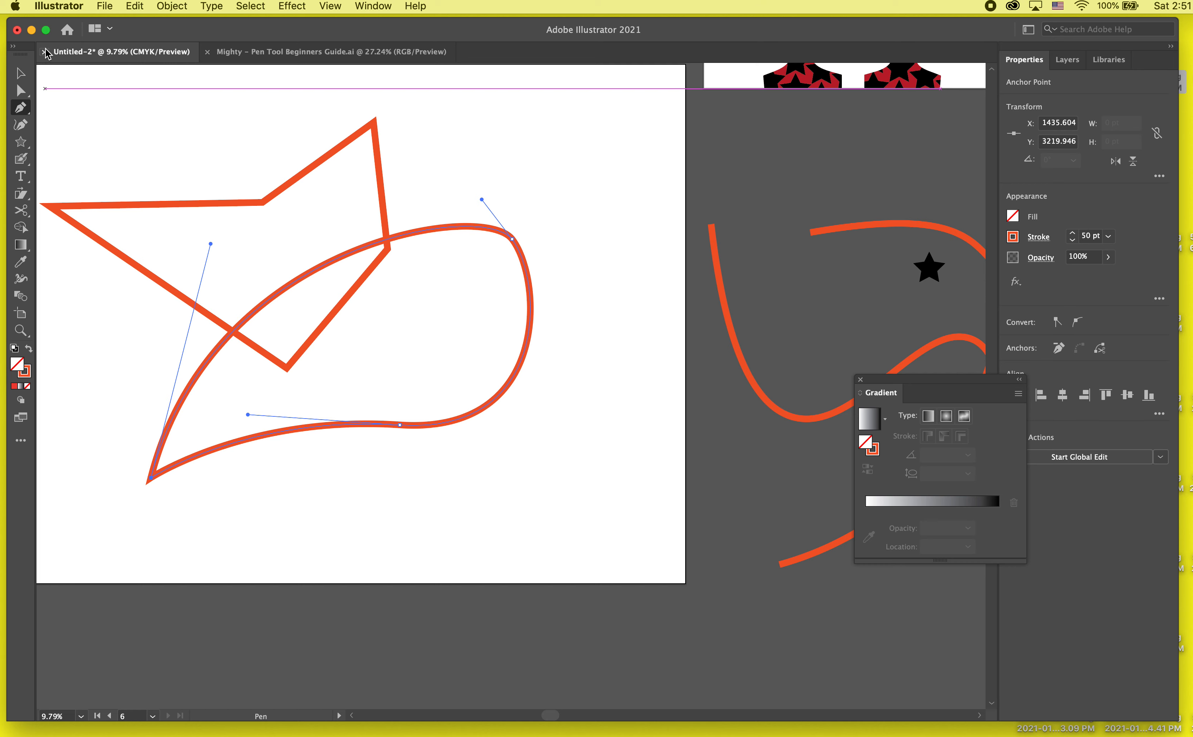
click(20, 90)
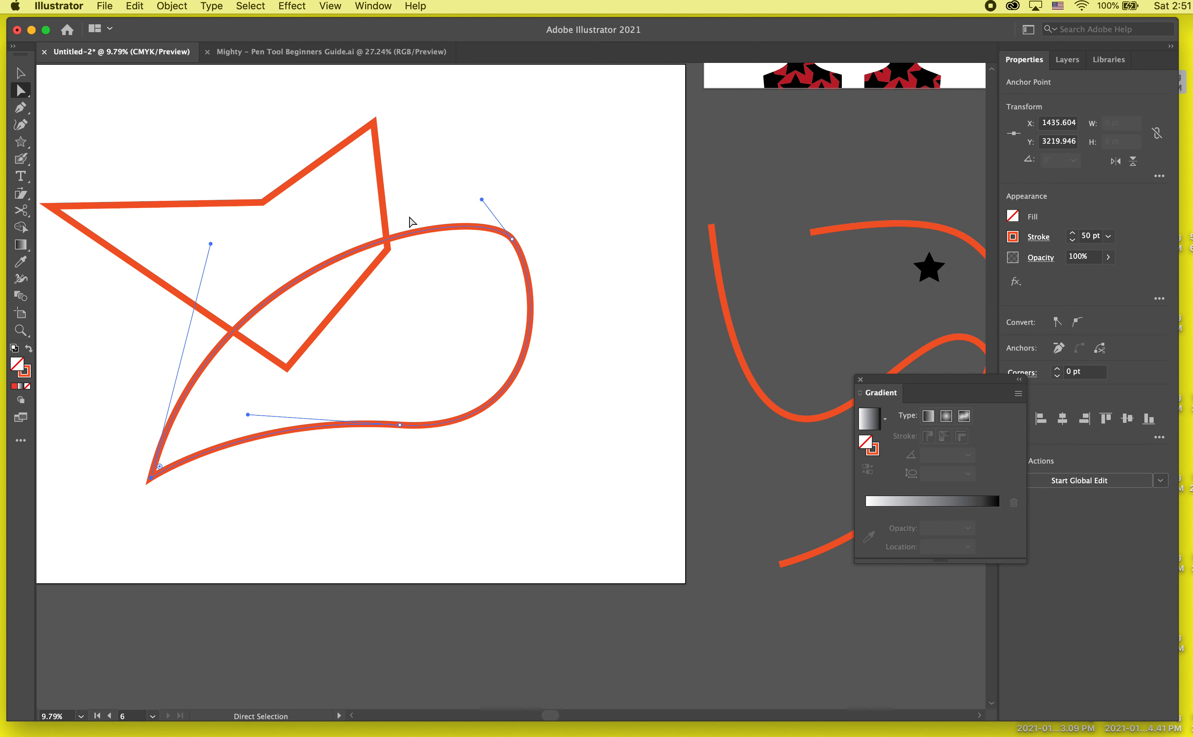
click(223, 497)
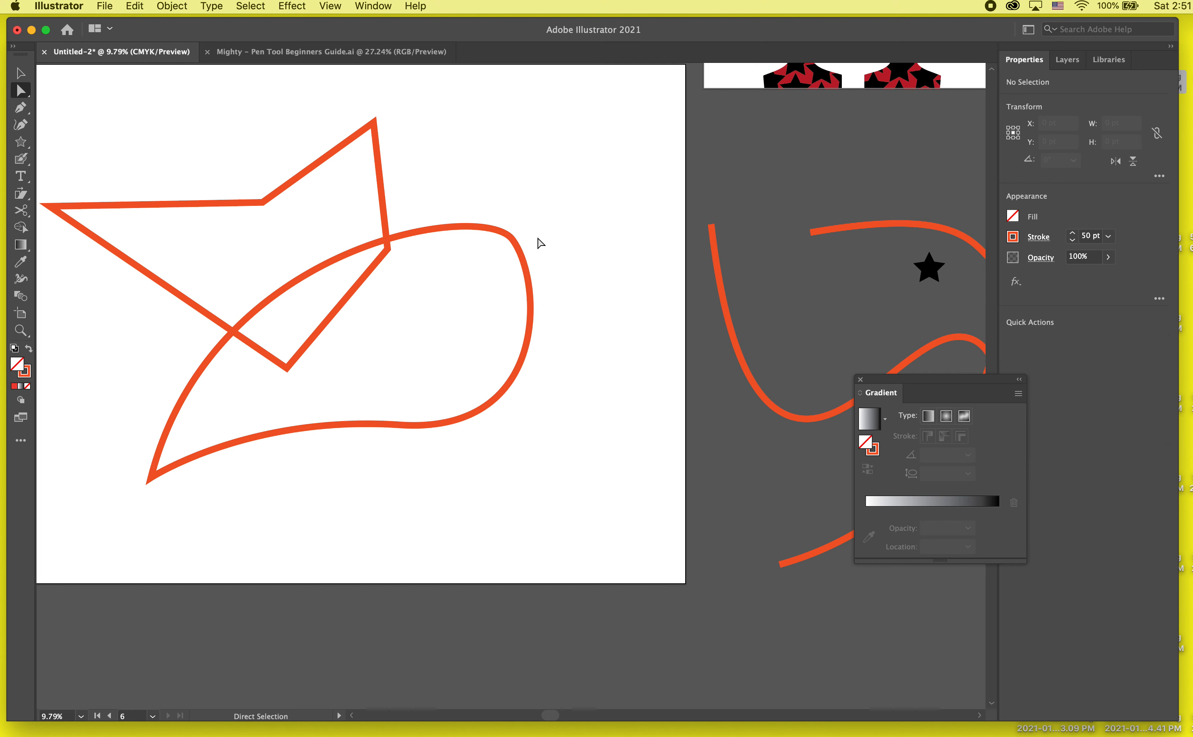
click(513, 239)
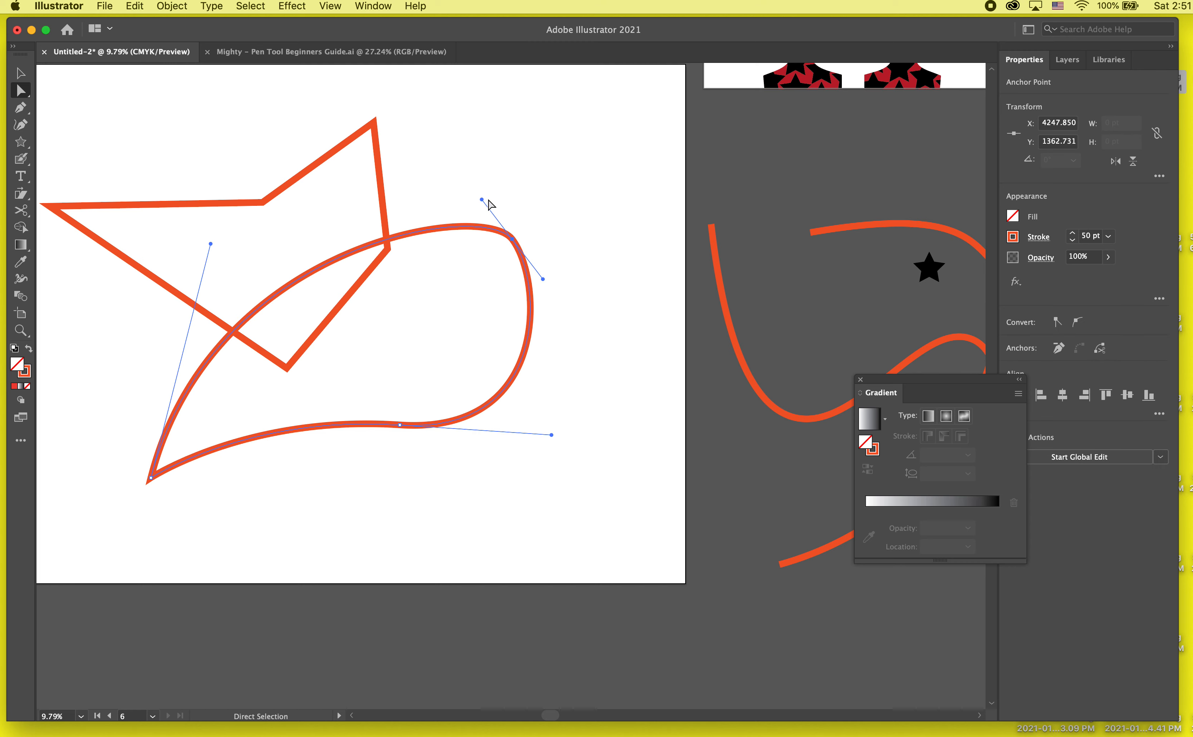
drag(483, 201, 437, 185)
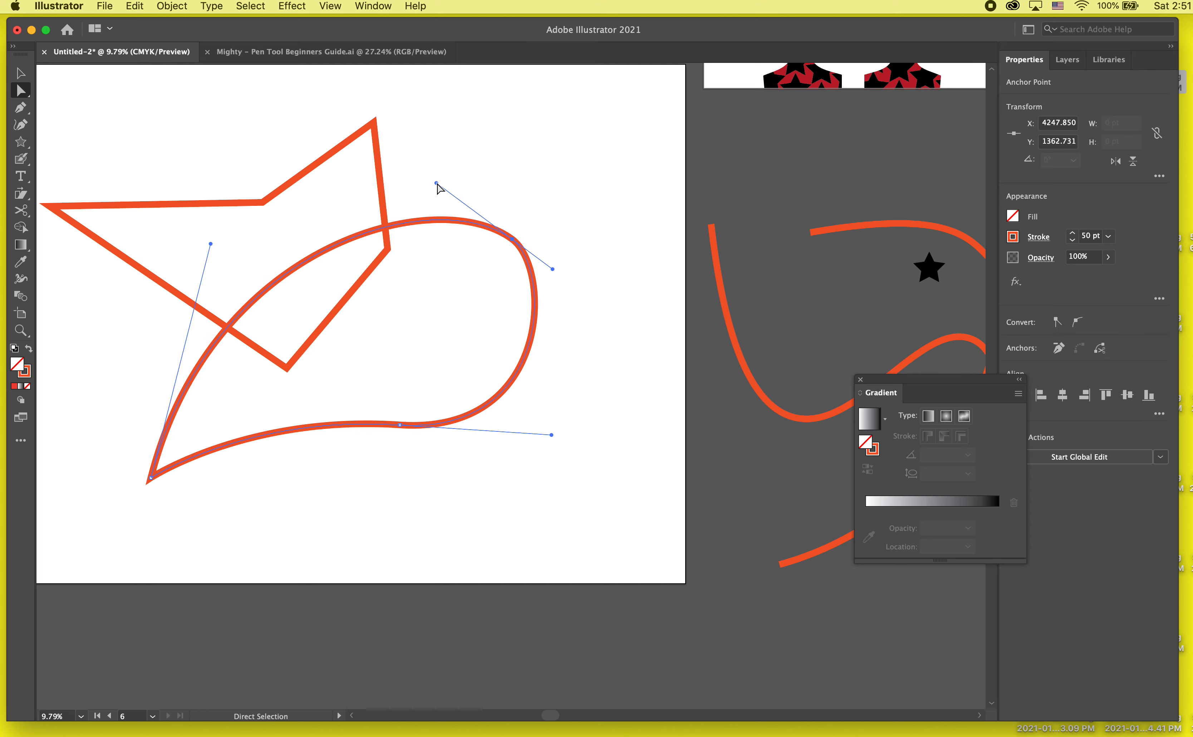
drag(553, 269, 601, 293)
click(412, 484)
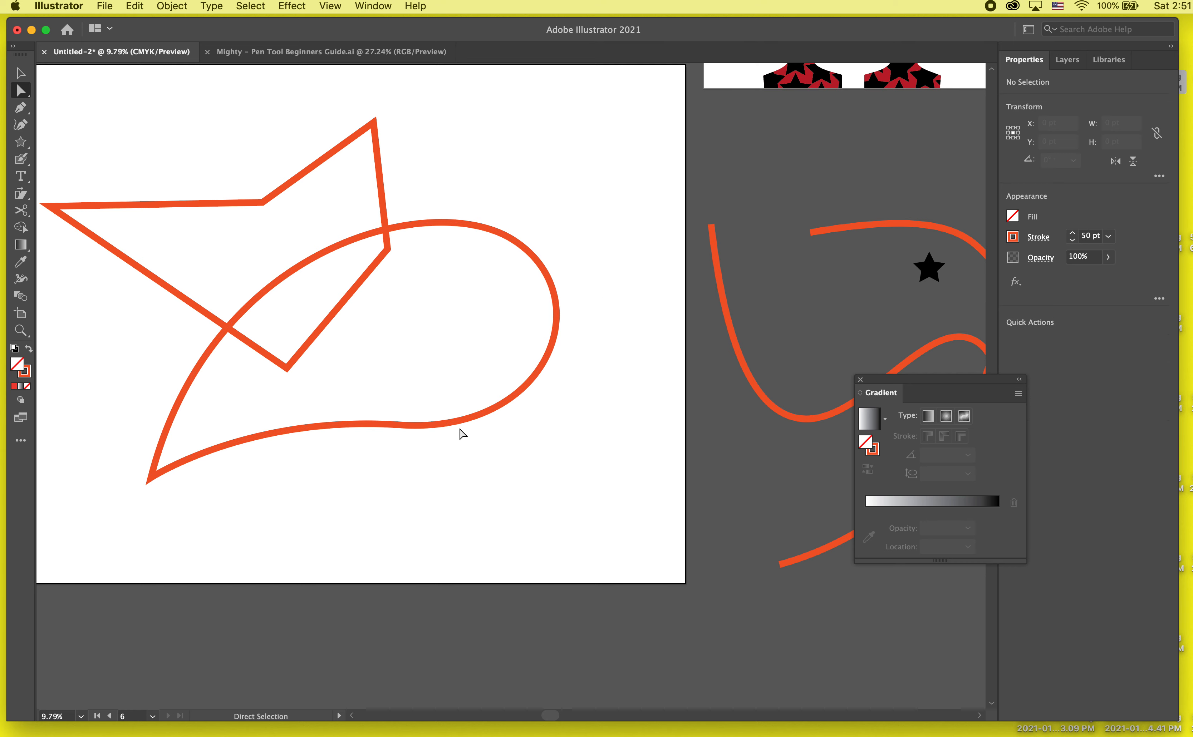
- Move the whole curved shape up to about X 3249, Y 583 pt with the Selection tool and deselect it
key(c)
key(v)
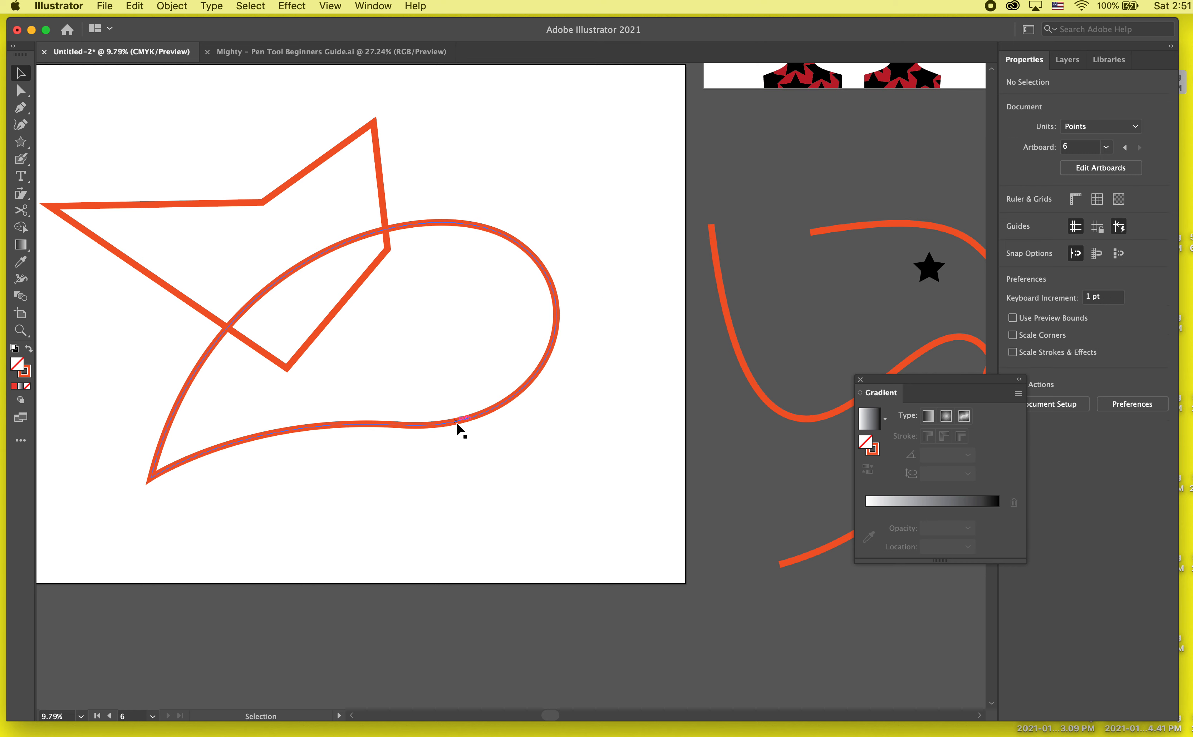
drag(454, 425, 487, 219)
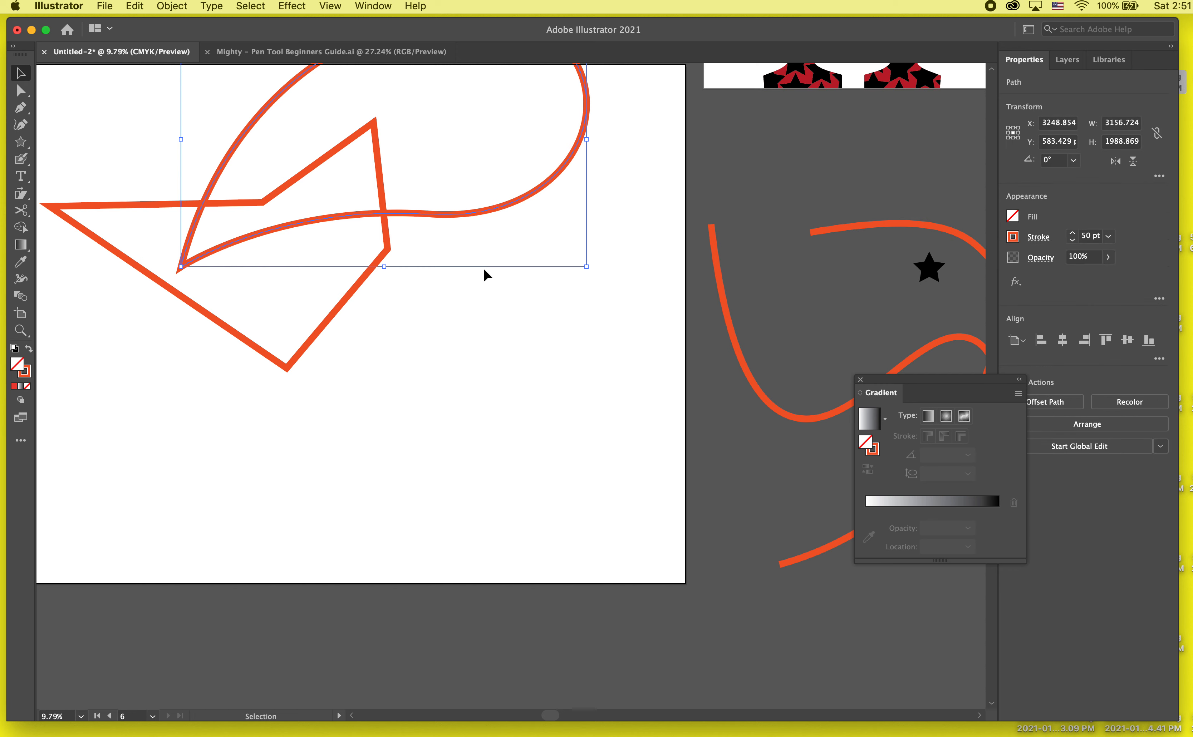
click(487, 274)
- Draw a closed Pen shape with curved left and bottom edges and a straight right edge, anchored at about (2165, 3307), (4514, 1410) and (4514, 3369) pt
scroll(342, 321, up, 3)
scroll(343, 320, left, 1)
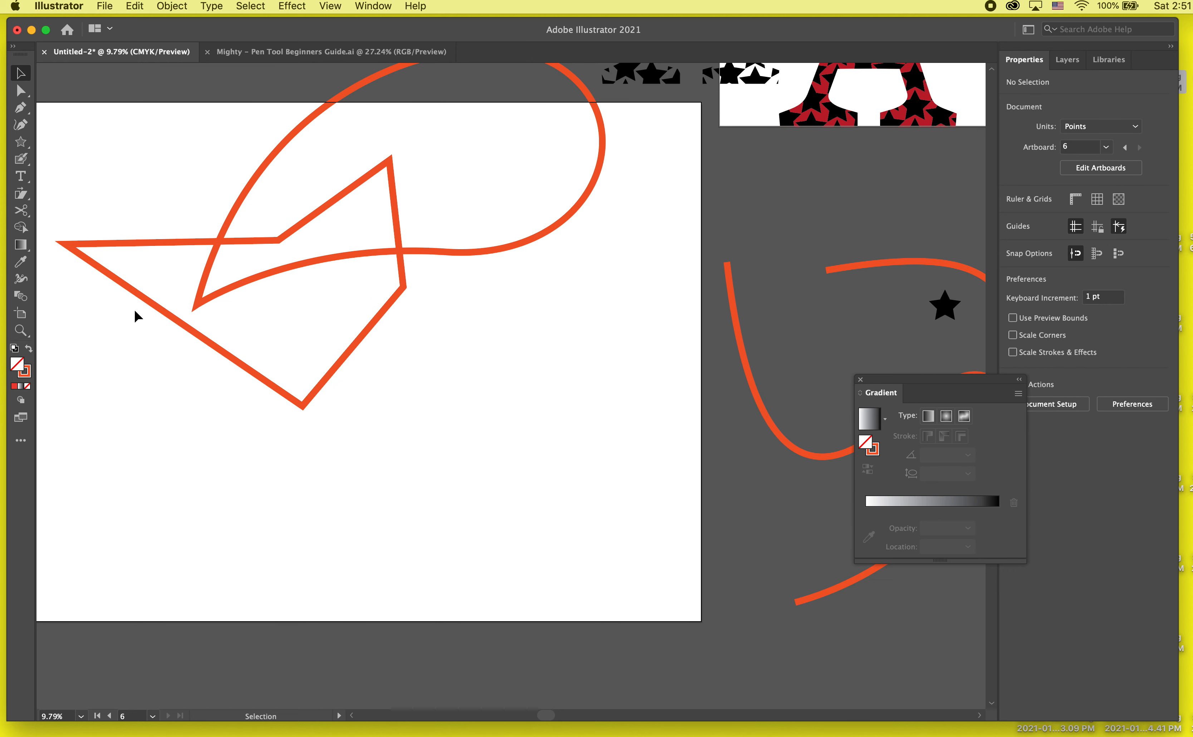
click(21, 108)
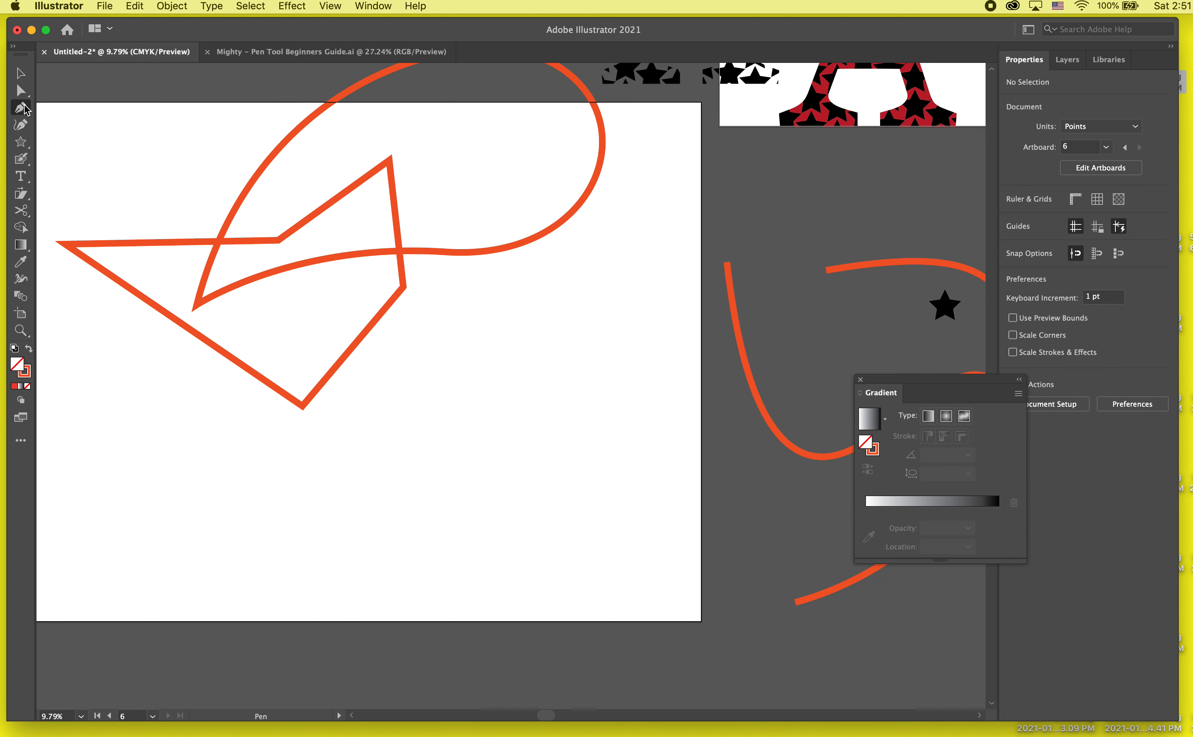
click(260, 526)
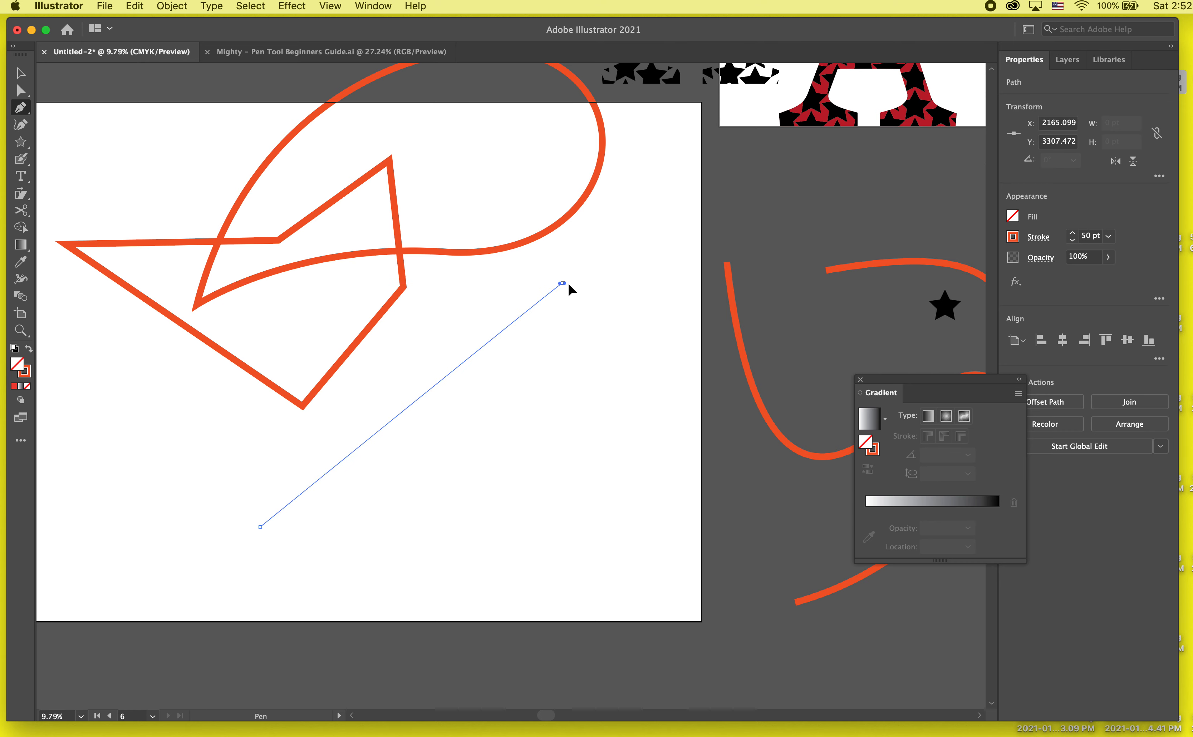
mouse_move(562, 283)
mouse_down()
mouse_move(618, 320)
mouse_move(710, 306)
mouse_move(774, 278)
mouse_up()
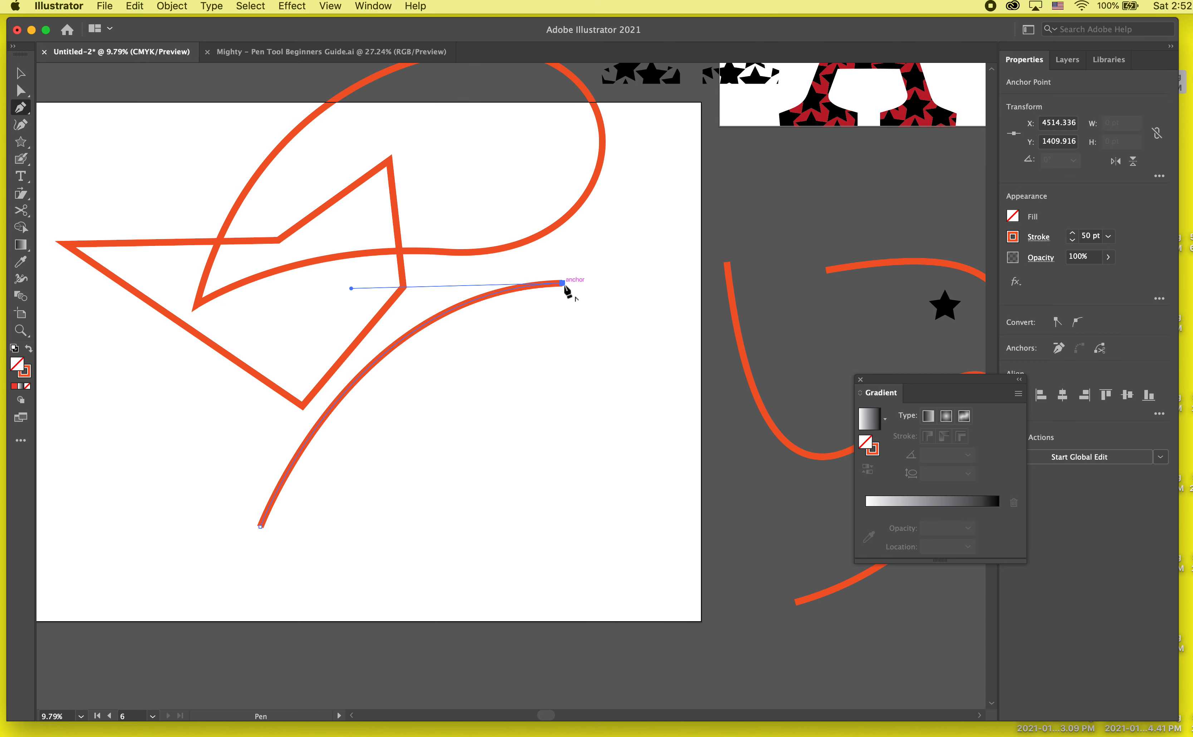
drag(563, 284, 564, 535)
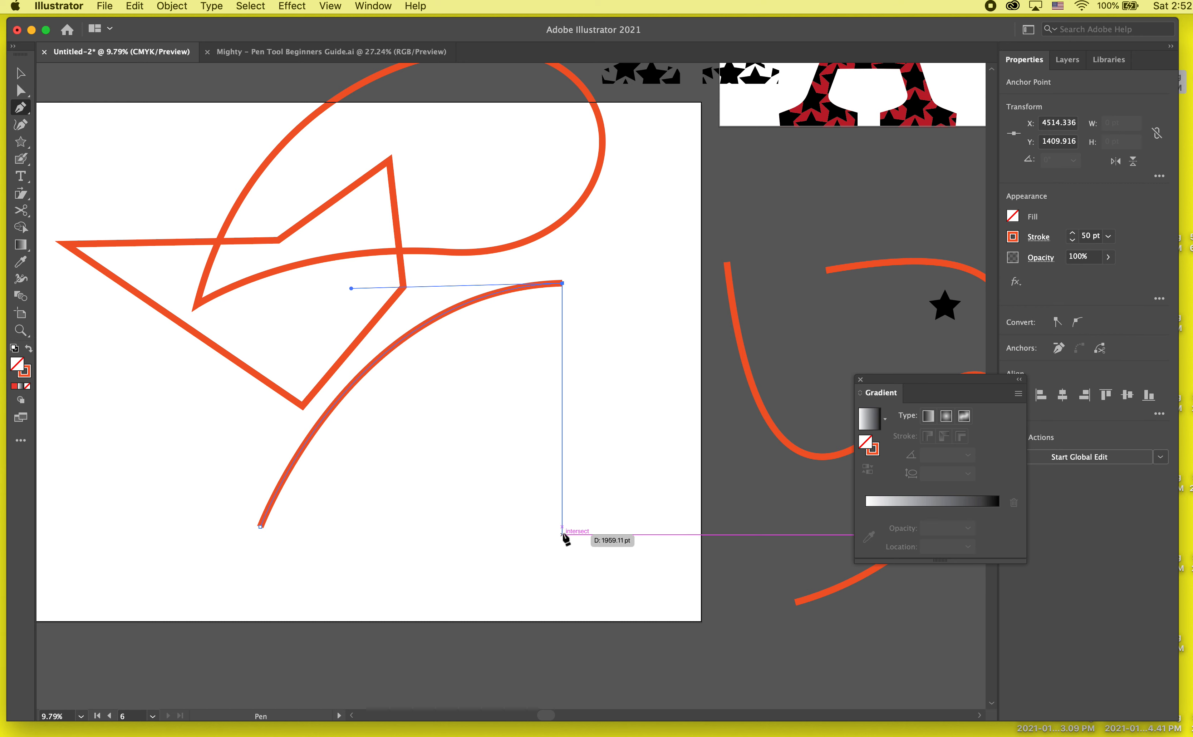
click(563, 535)
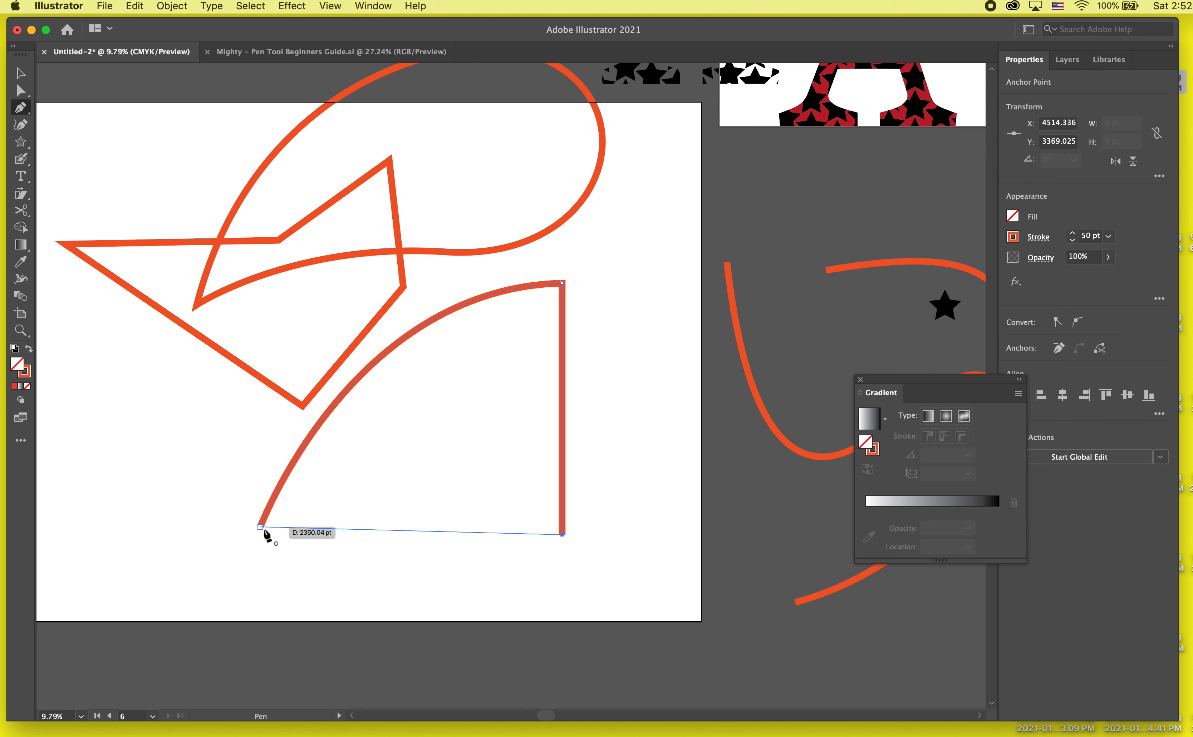
drag(260, 527, 127, 622)
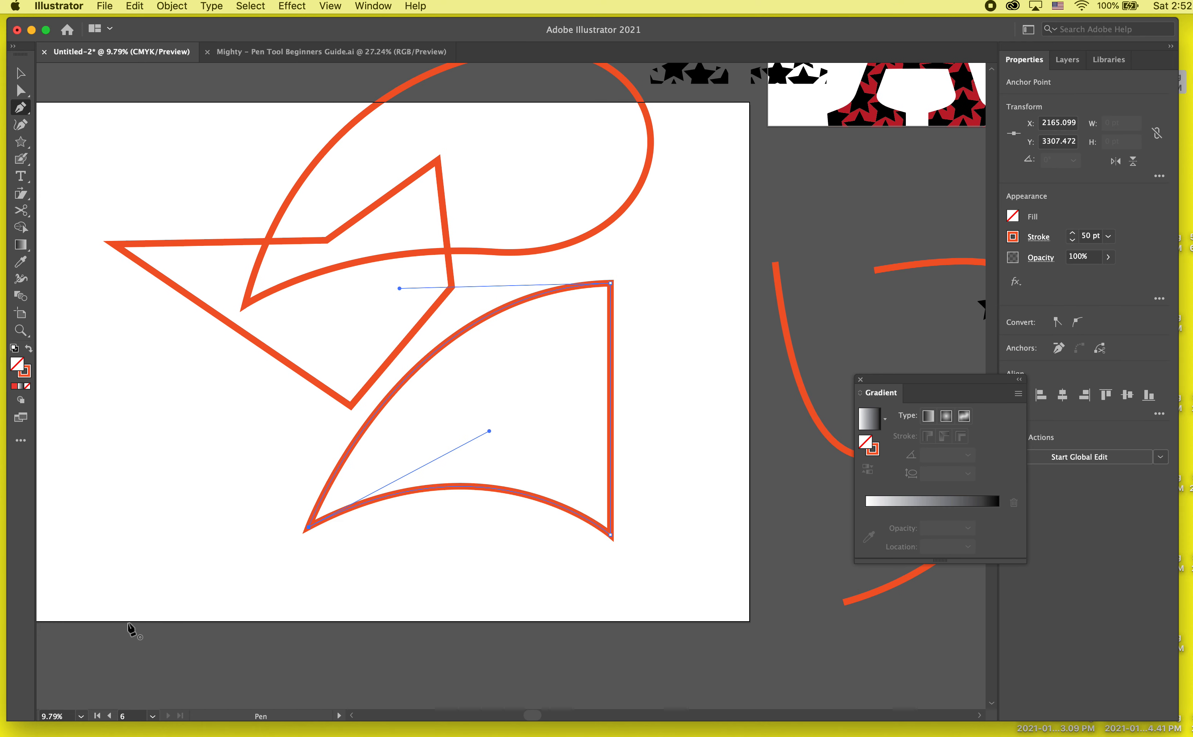
- With Direct Selection, raise the new shape's lower-left handle to arch the bottom edge, slightly lengthen the upper-right anchor's handle, and deselect the shape
key(a)
click(160, 473)
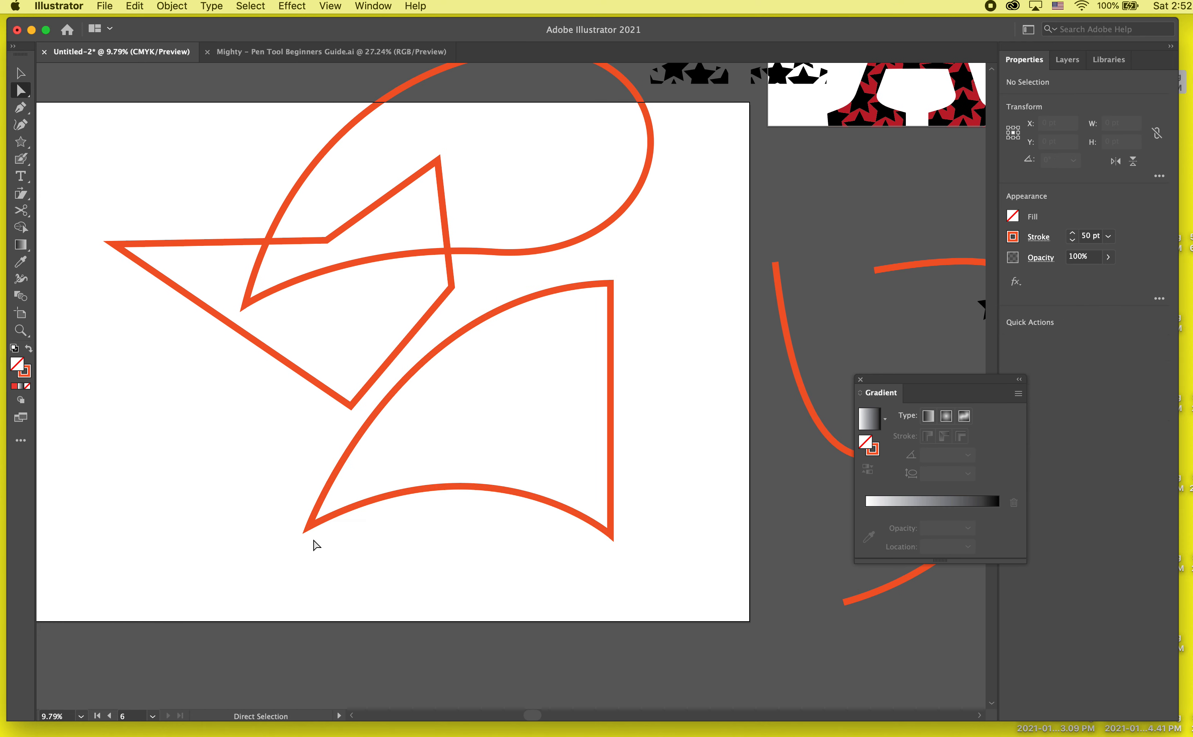
click(313, 526)
drag(489, 431, 499, 382)
mouse_move(400, 290)
mouse_down()
mouse_move(381, 271)
mouse_move(466, 267)
mouse_move(578, 336)
mouse_move(609, 524)
mouse_move(476, 417)
mouse_move(394, 381)
mouse_move(337, 276)
mouse_move(399, 274)
mouse_move(389, 296)
mouse_up()
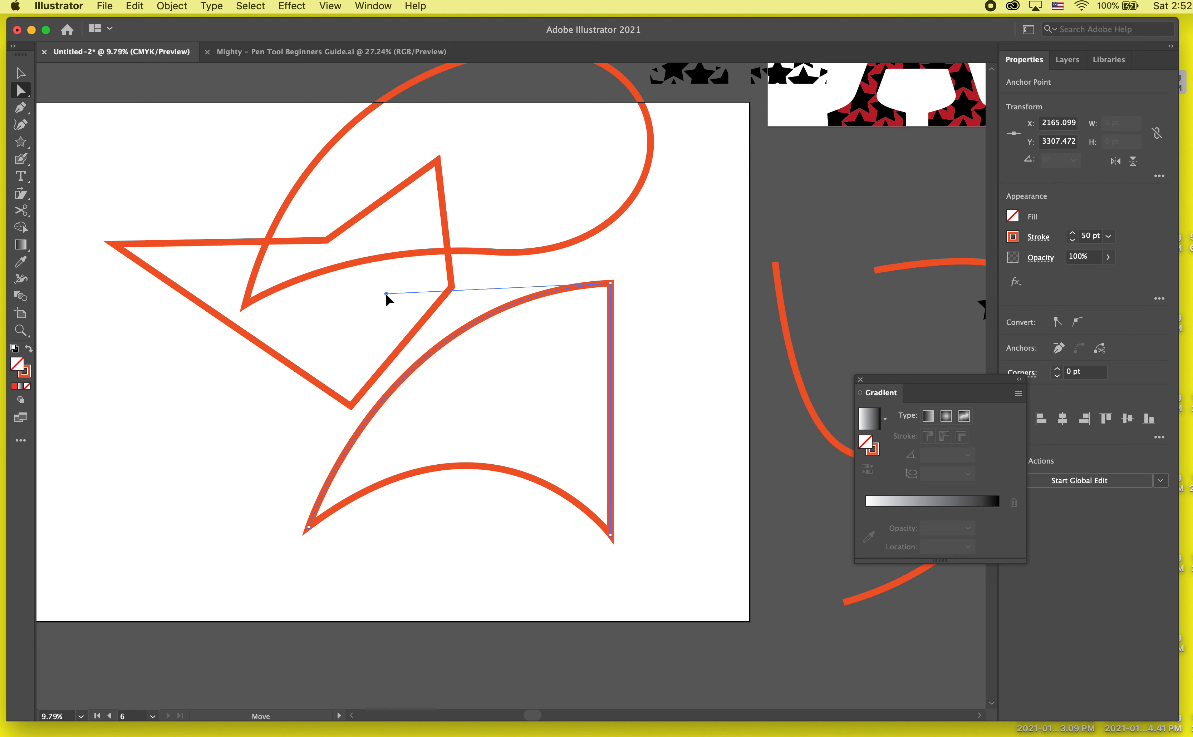
click(184, 518)
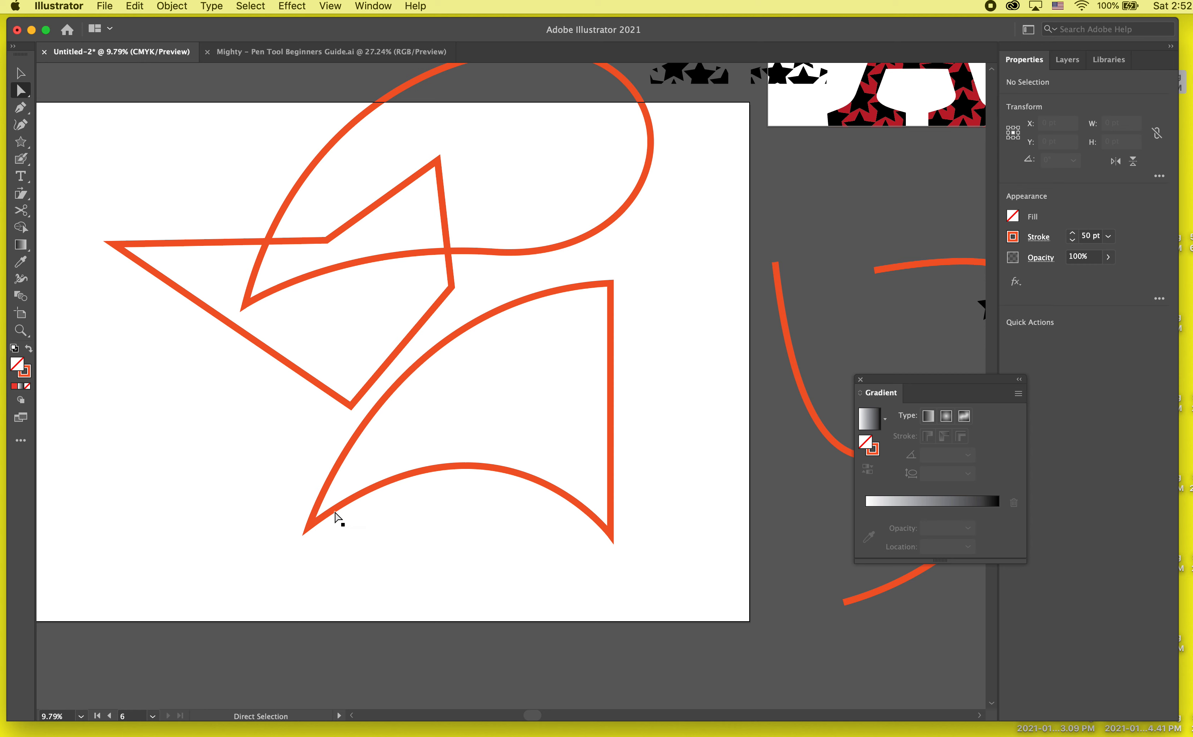
- Switch to the Mighty – Pen Tool Beginners Guide.ai document and bring its "2 - Bézier curves" page into view
click(334, 53)
scroll(779, 338, up, 5)
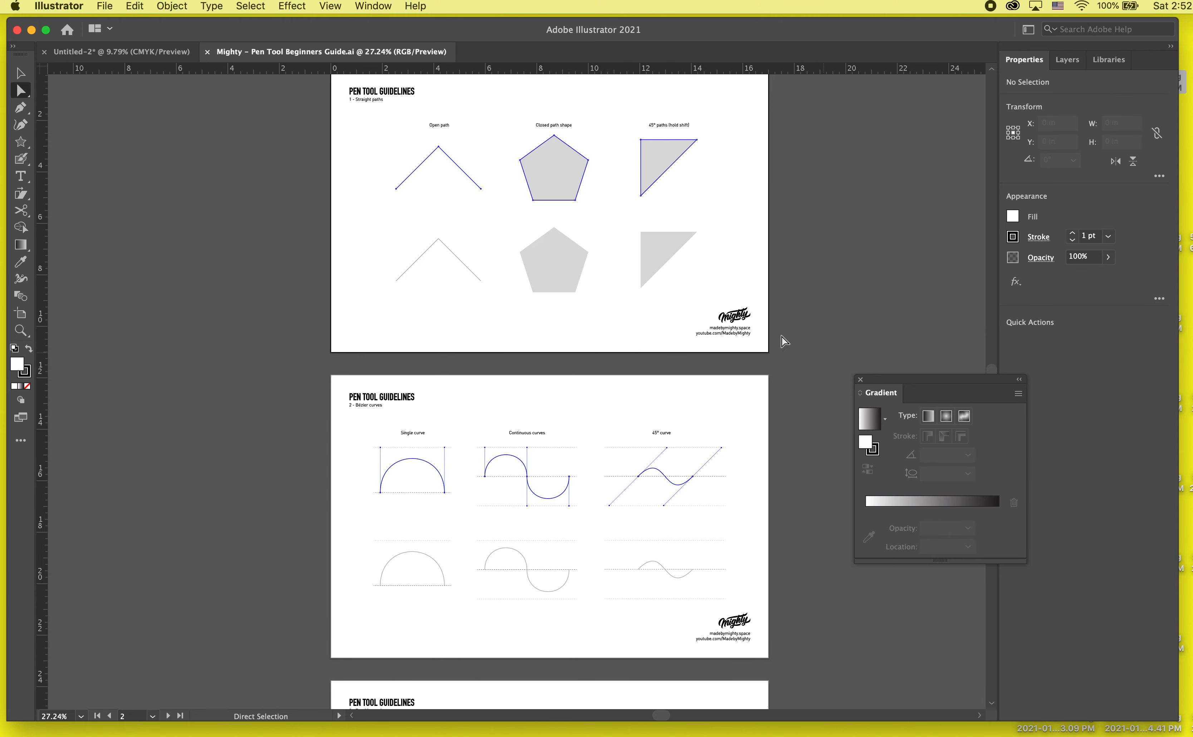
scroll(746, 342, down, 4)
scroll(746, 343, up, 2)
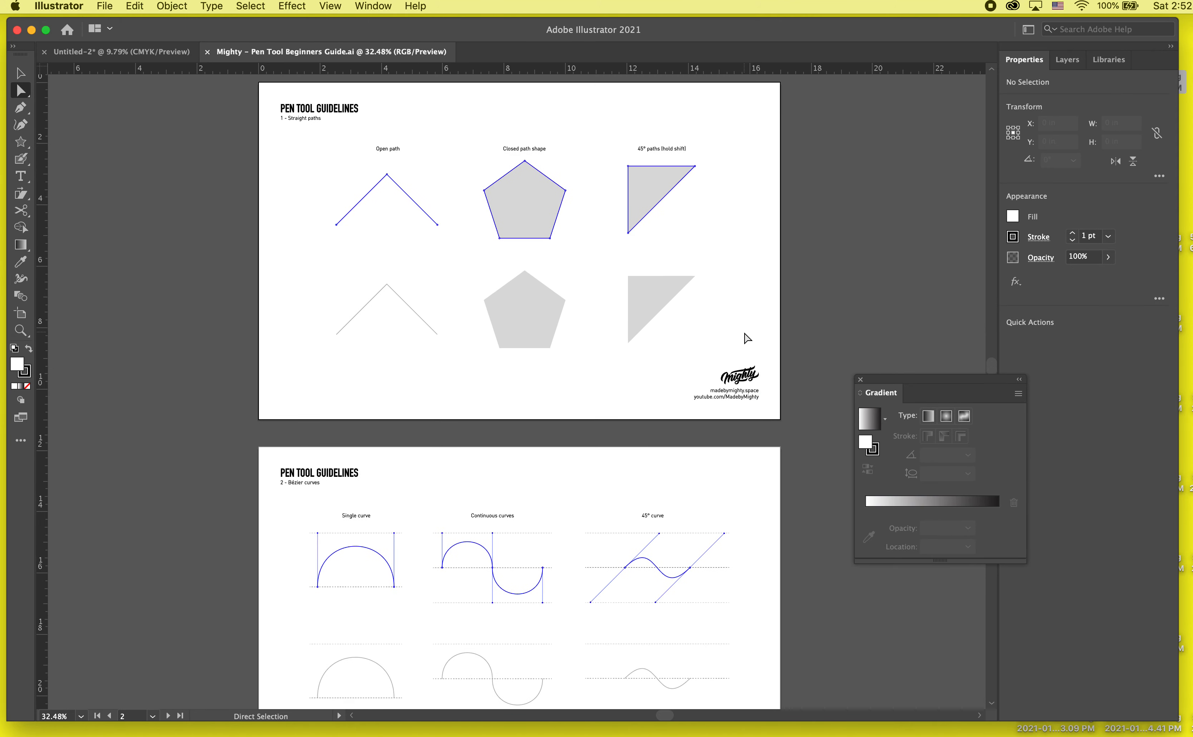
scroll(501, 493, down, 3)
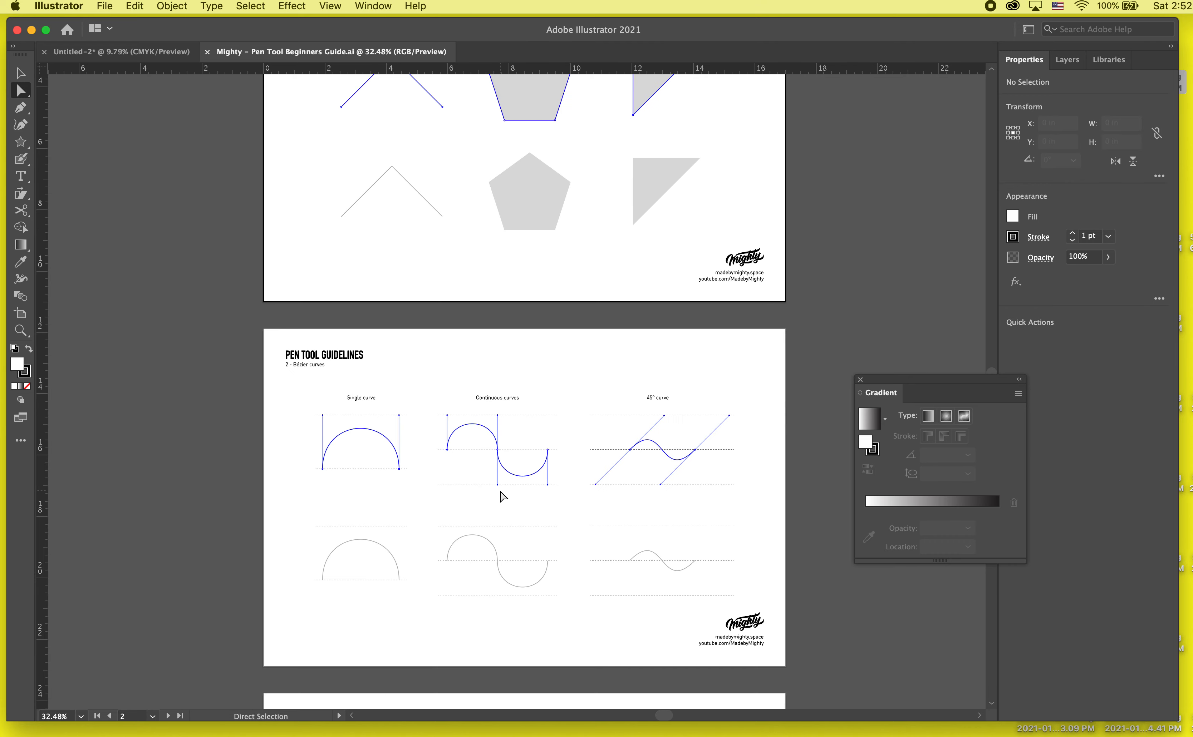
scroll(502, 495, up, 2)
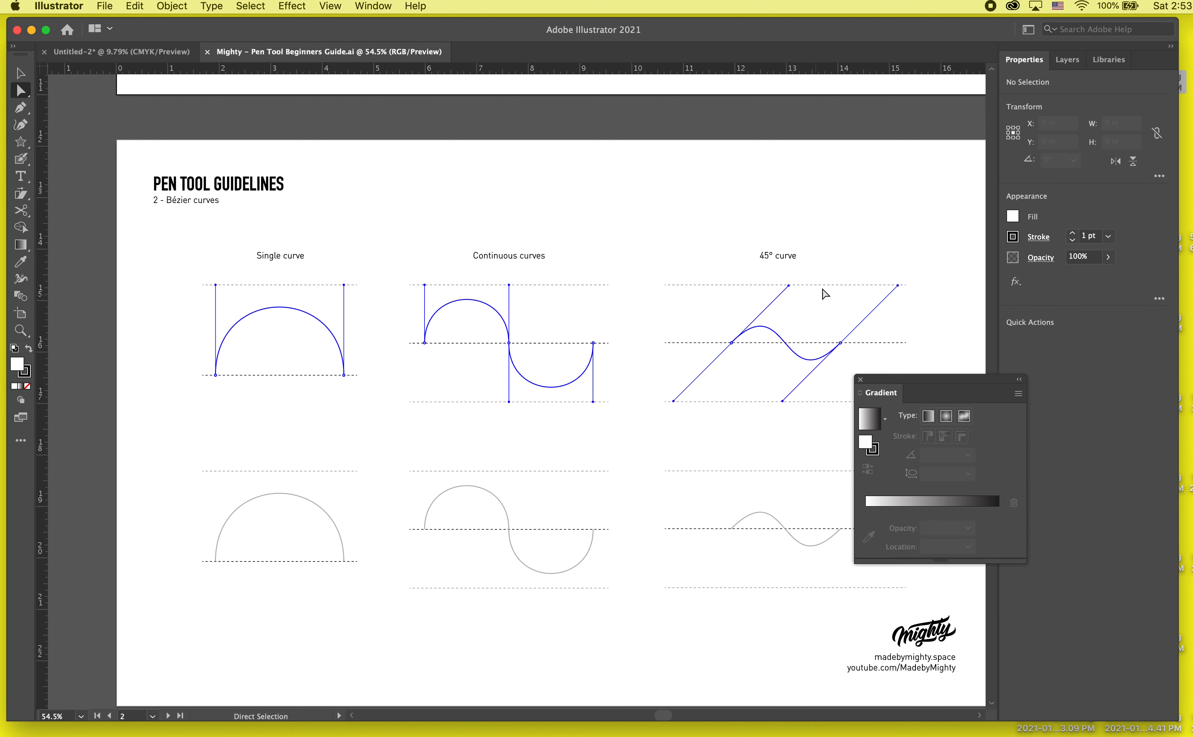
- Try to trace the lower 45° curve guide with the Pen tool, placing a middle anchor where it crosses the centre line, and undo it
click(21, 124)
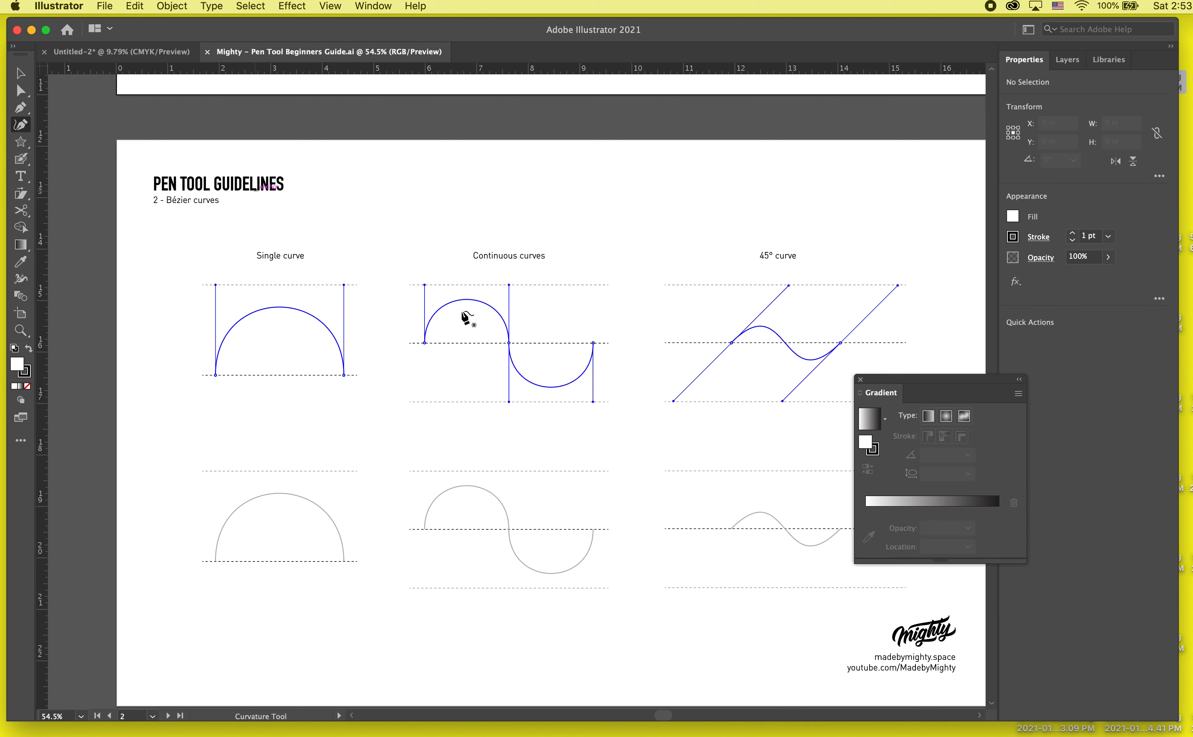
scroll(519, 362, right, 3)
scroll(519, 362, down, 1)
click(20, 107)
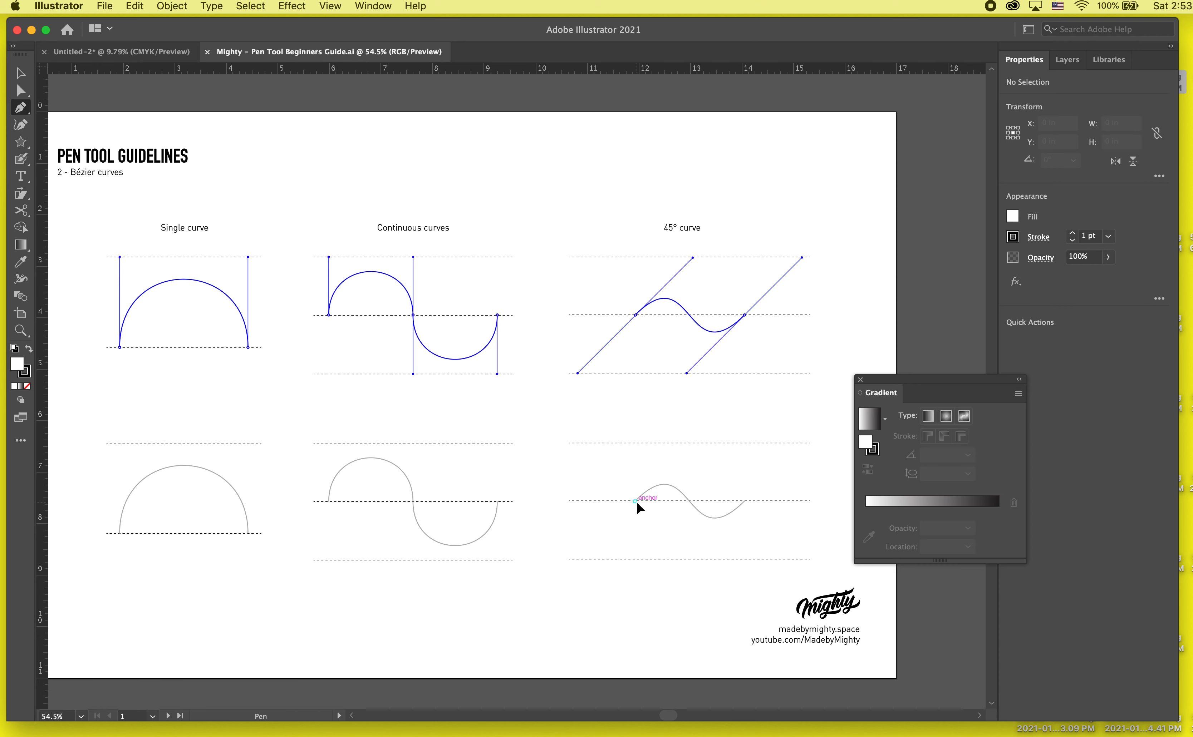
drag(635, 500, 580, 559)
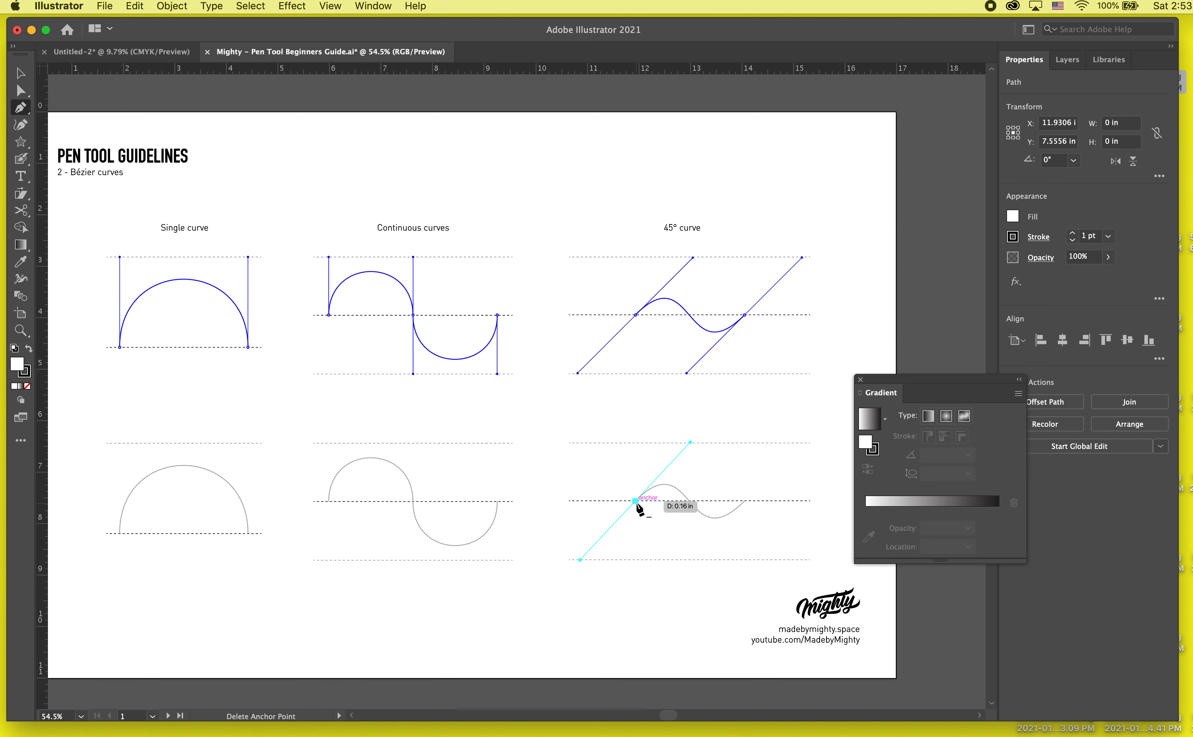
drag(689, 500, 731, 550)
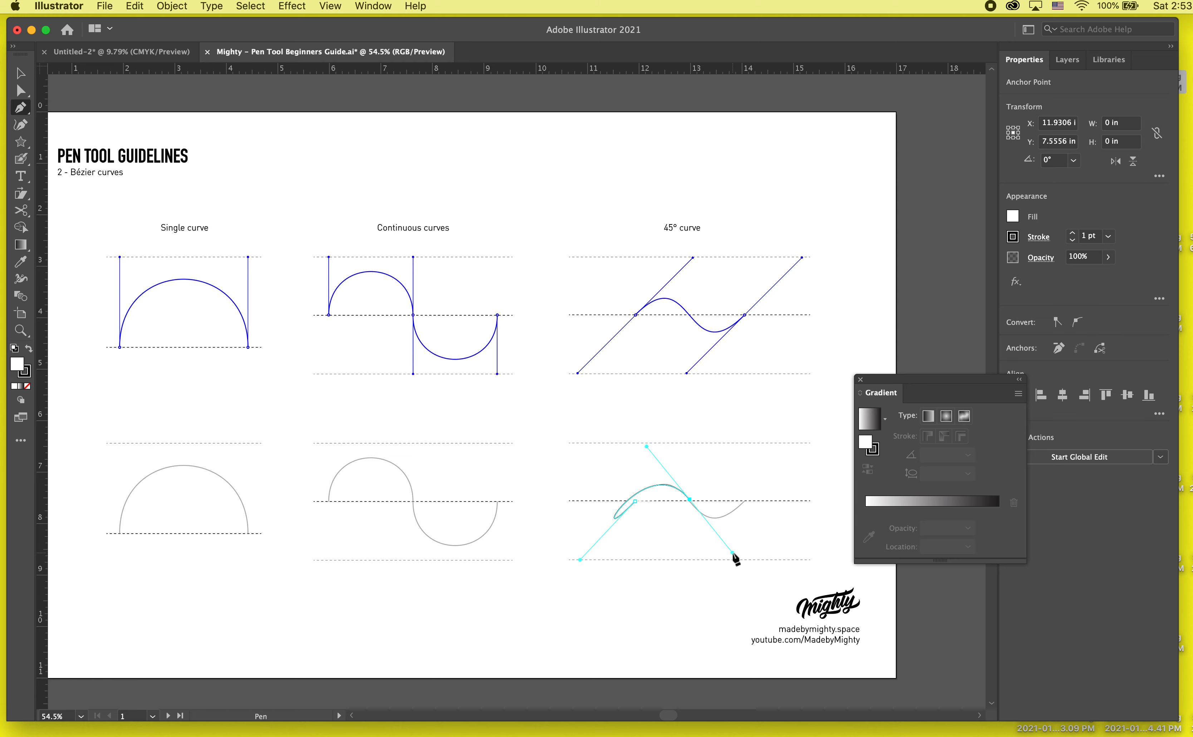
scroll(686, 528, up, 4)
key(super+z)
key(super+z)
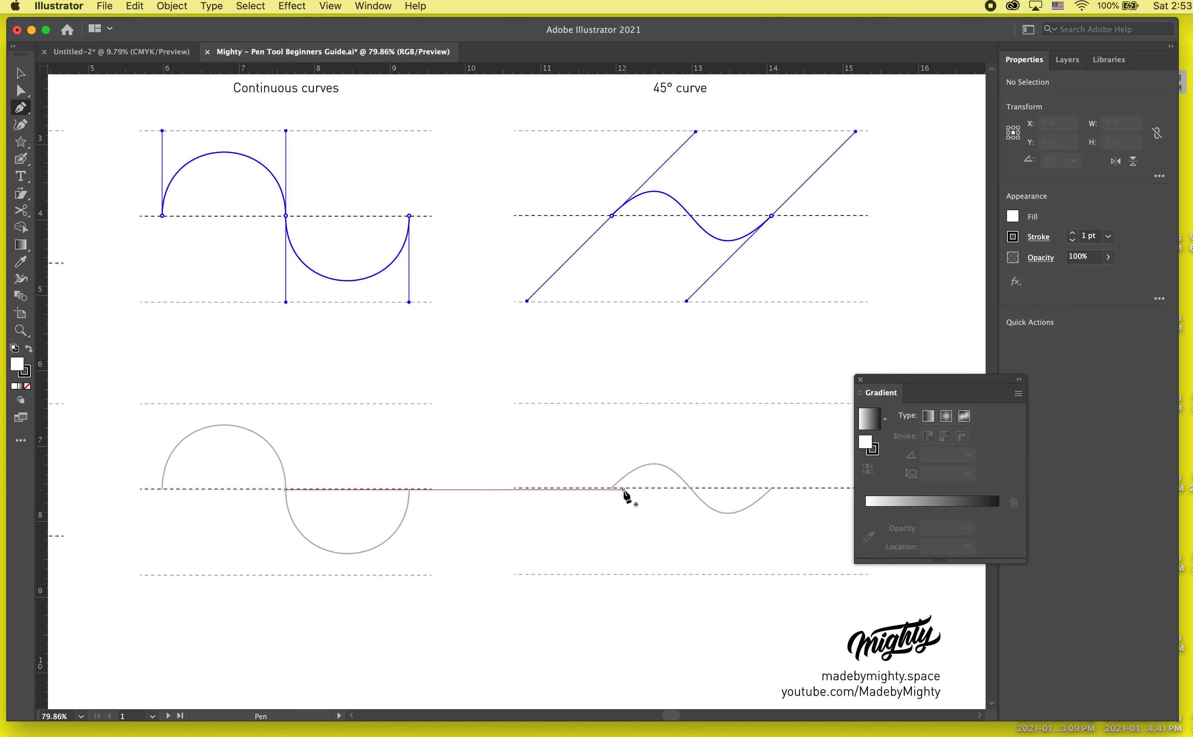
- Try to trace the lower 45° curve guide from end to end, nudge its start anchor with Direct Selection, and undo the attempt
drag(611, 488, 678, 453)
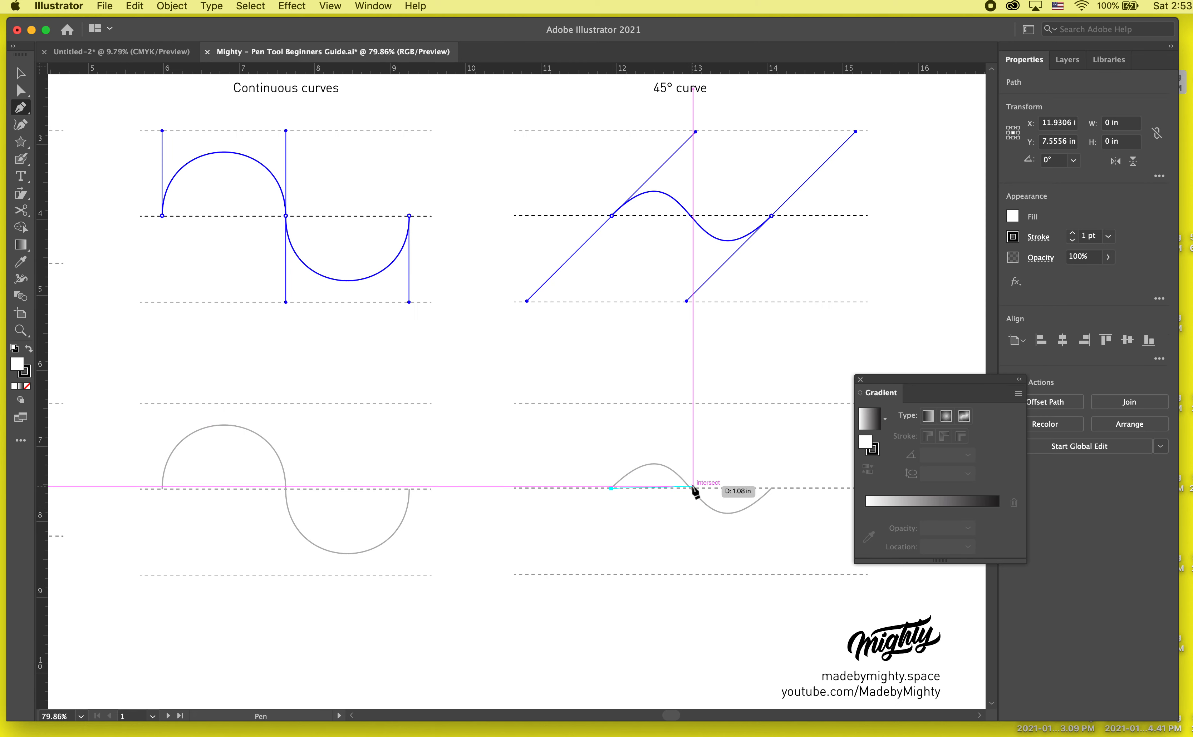
drag(770, 490, 844, 405)
click(21, 90)
mouse_move(611, 488)
mouse_down()
mouse_move(581, 515)
mouse_move(611, 490)
mouse_up()
key(super+z)
key(super+z)
key(super+z)
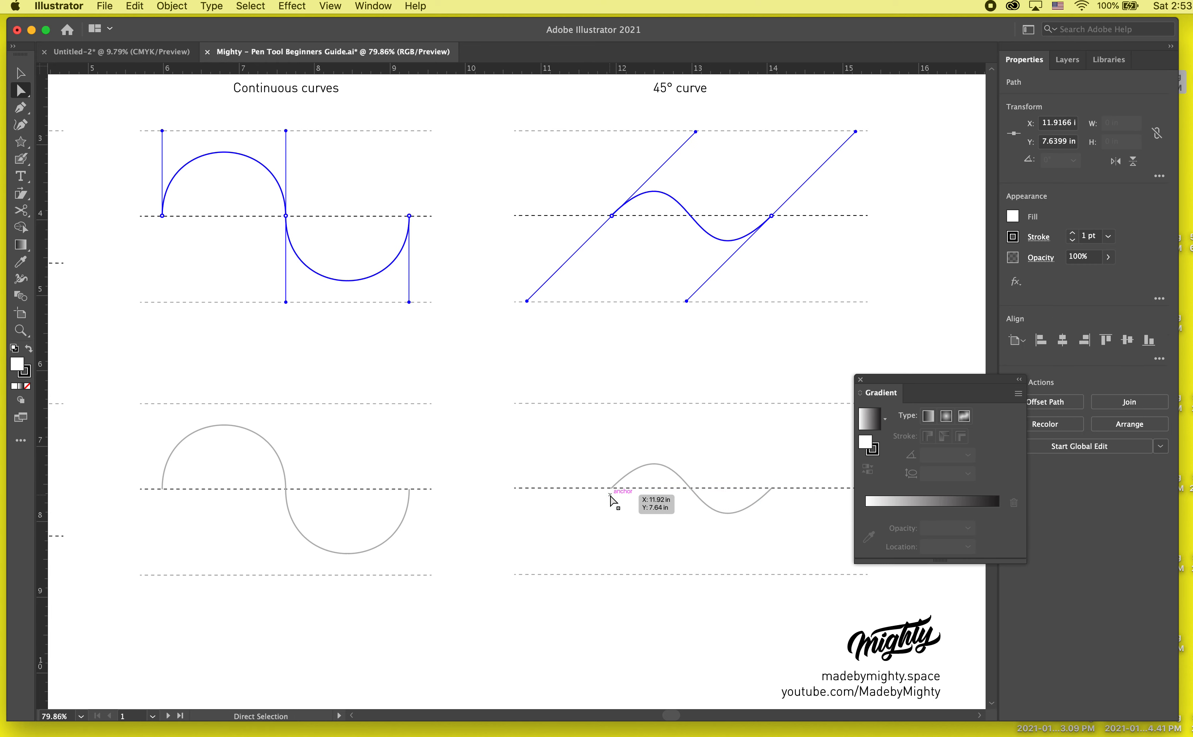
- Trace the lower 45° curve with Pen anchors at its two ends, extending their handles to the upper and lower guide lines, and deselect it
click(21, 107)
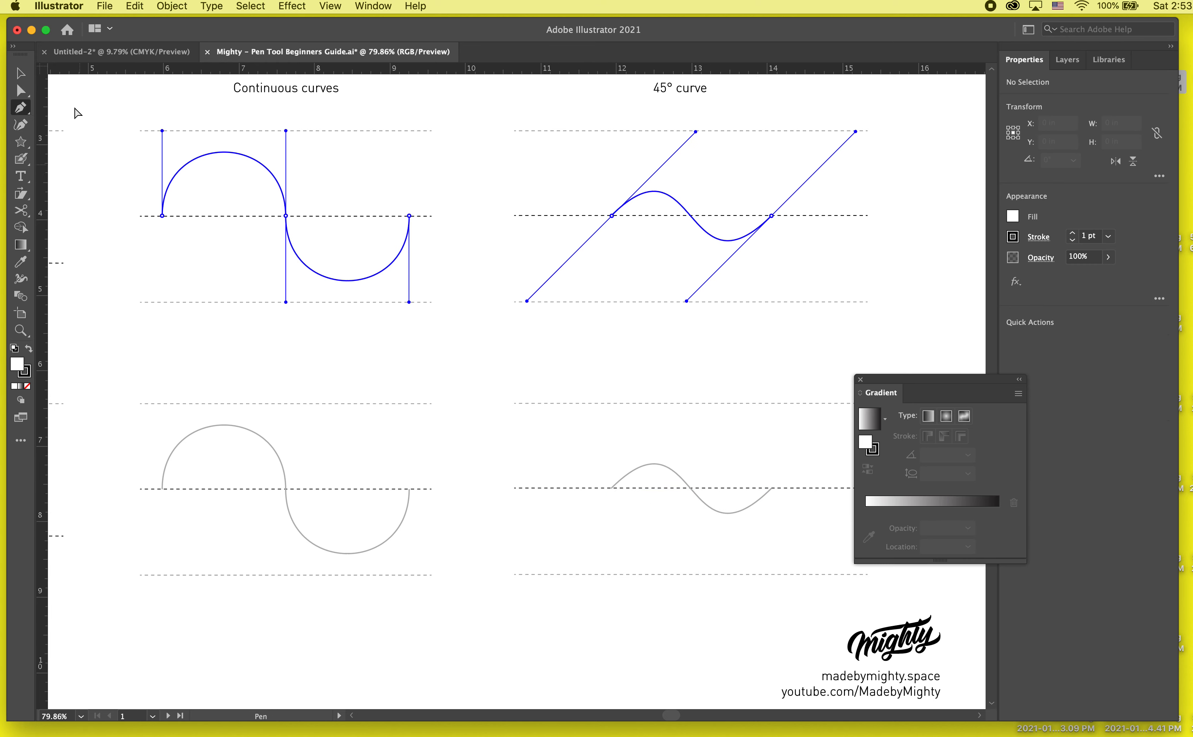
drag(612, 488, 677, 403)
click(773, 489)
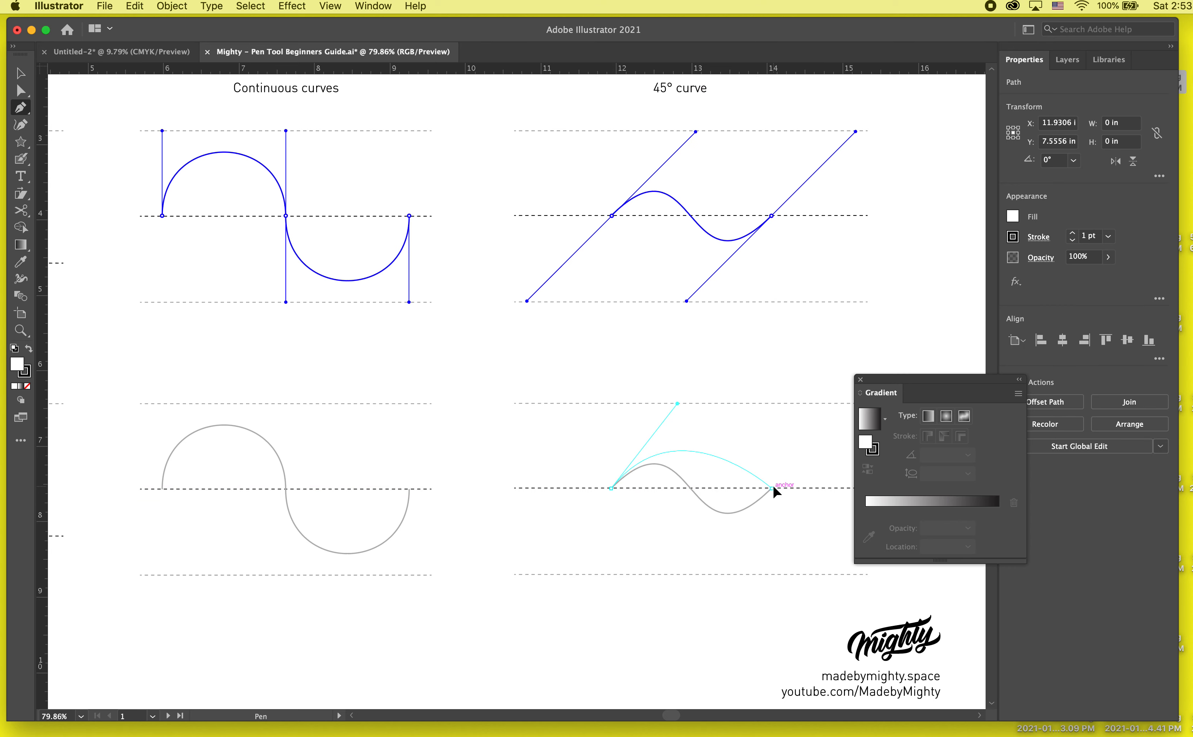
drag(774, 488, 1051, 389)
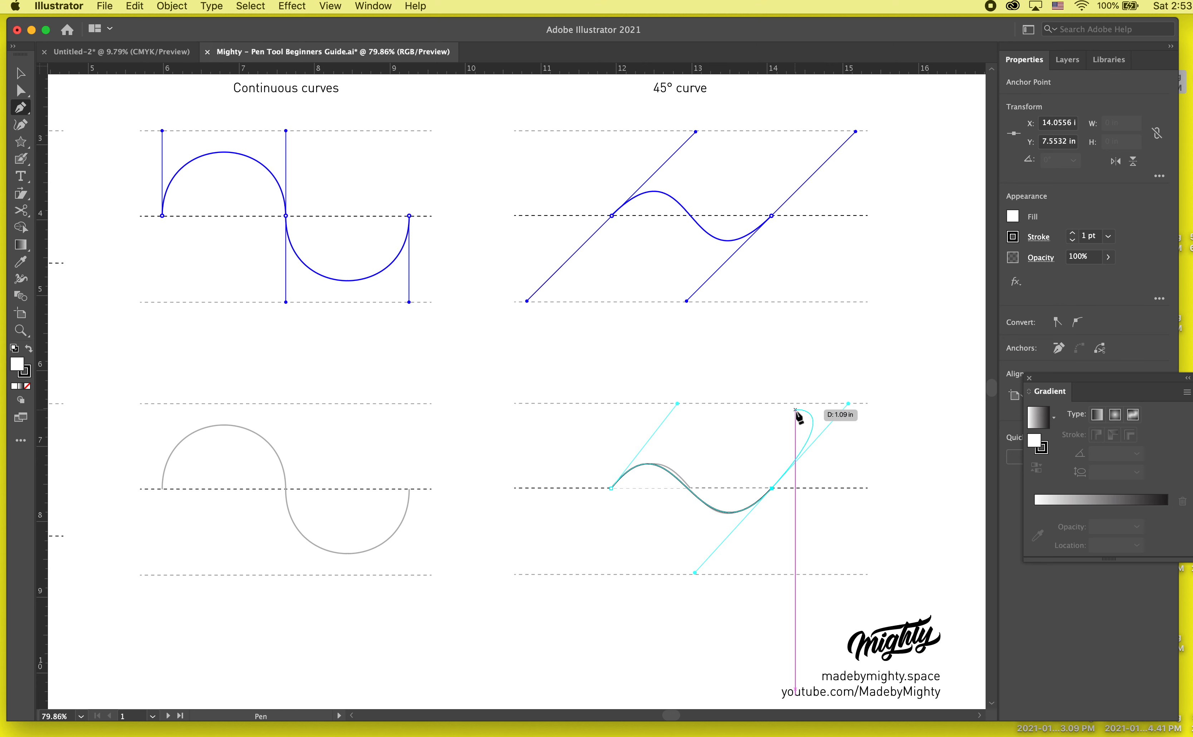
key(v)
click(847, 554)
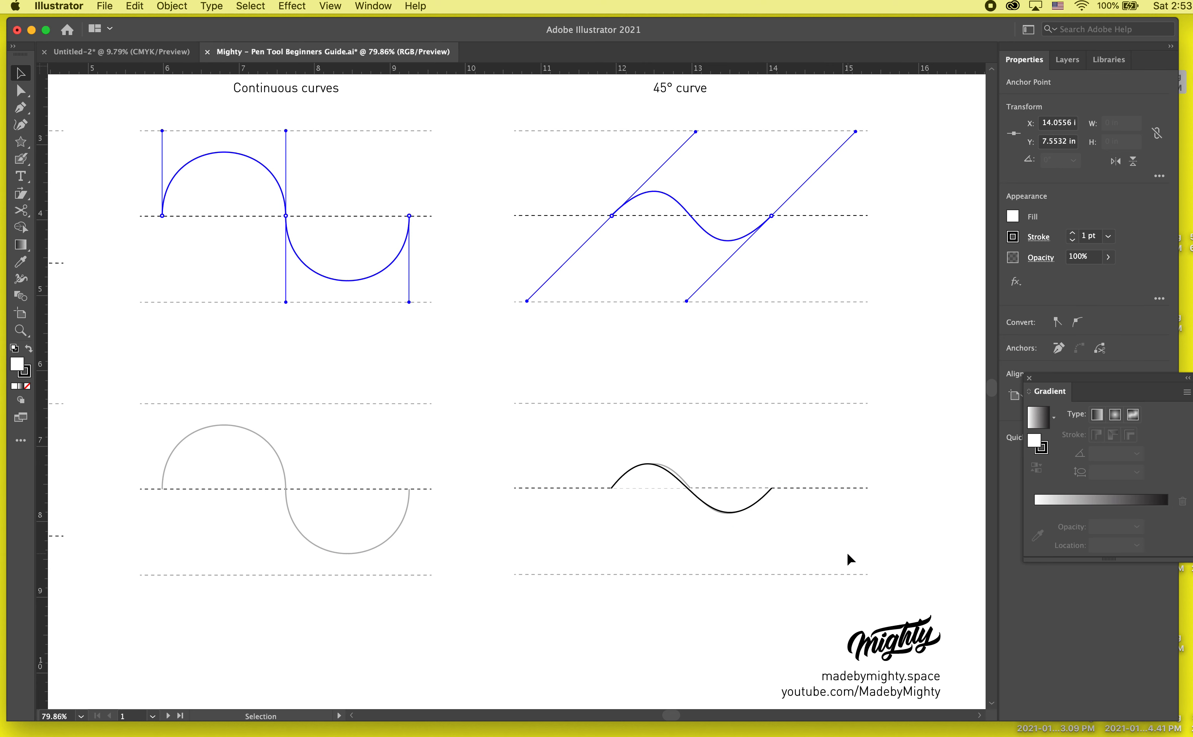
- Select the traced 45° curve and set its fill to None
click(749, 513)
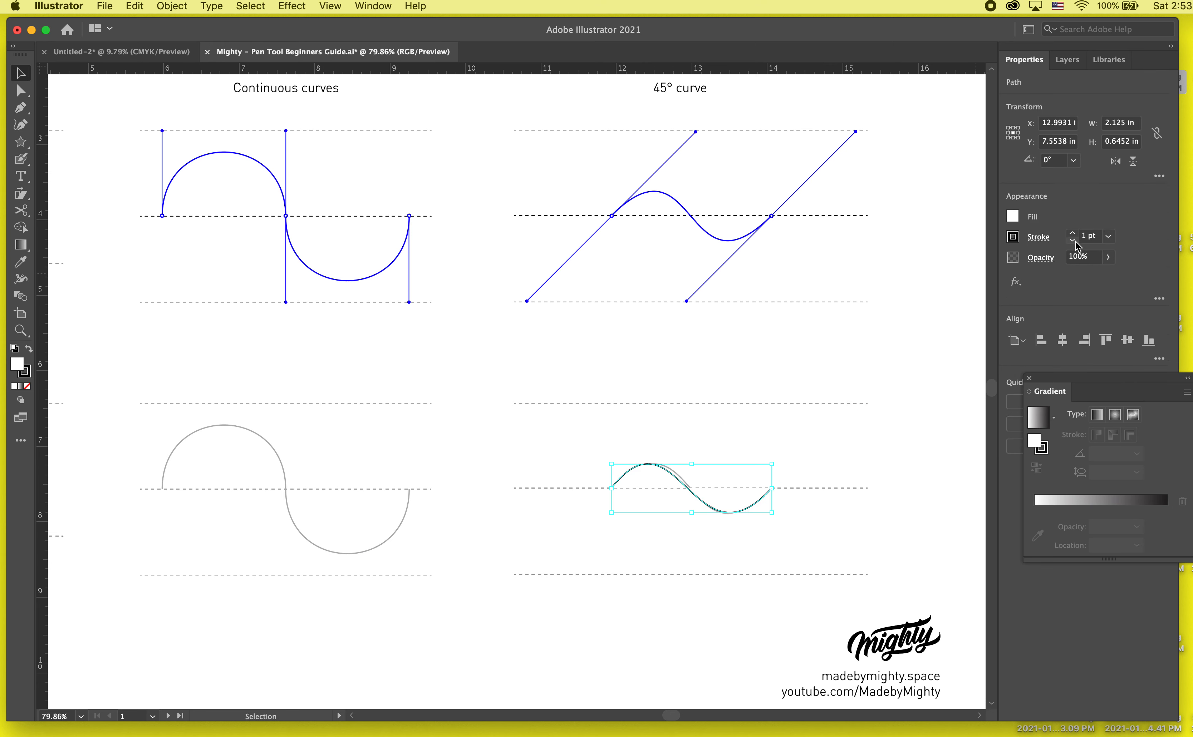
click(1012, 216)
click(856, 266)
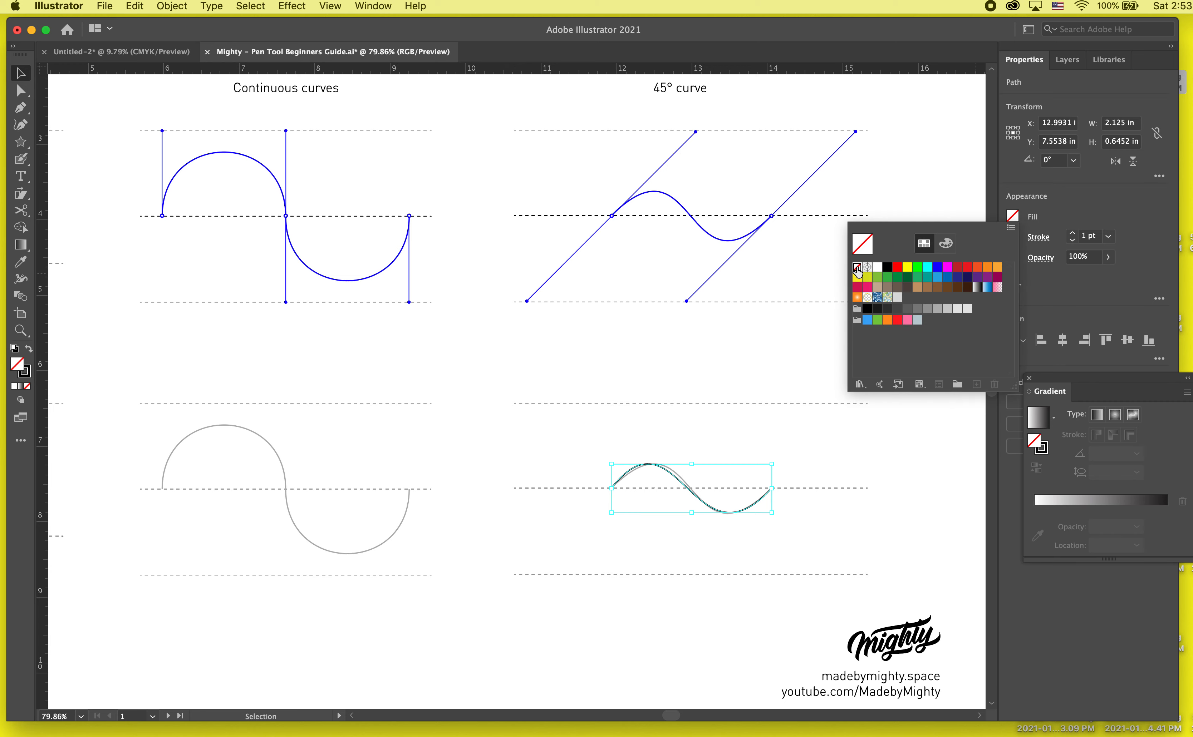
- With Direct Selection, slide both end anchors' handles along the dashed guide lines until the traced curve matches the grey template, and deselect it
scroll(616, 453, up, 3)
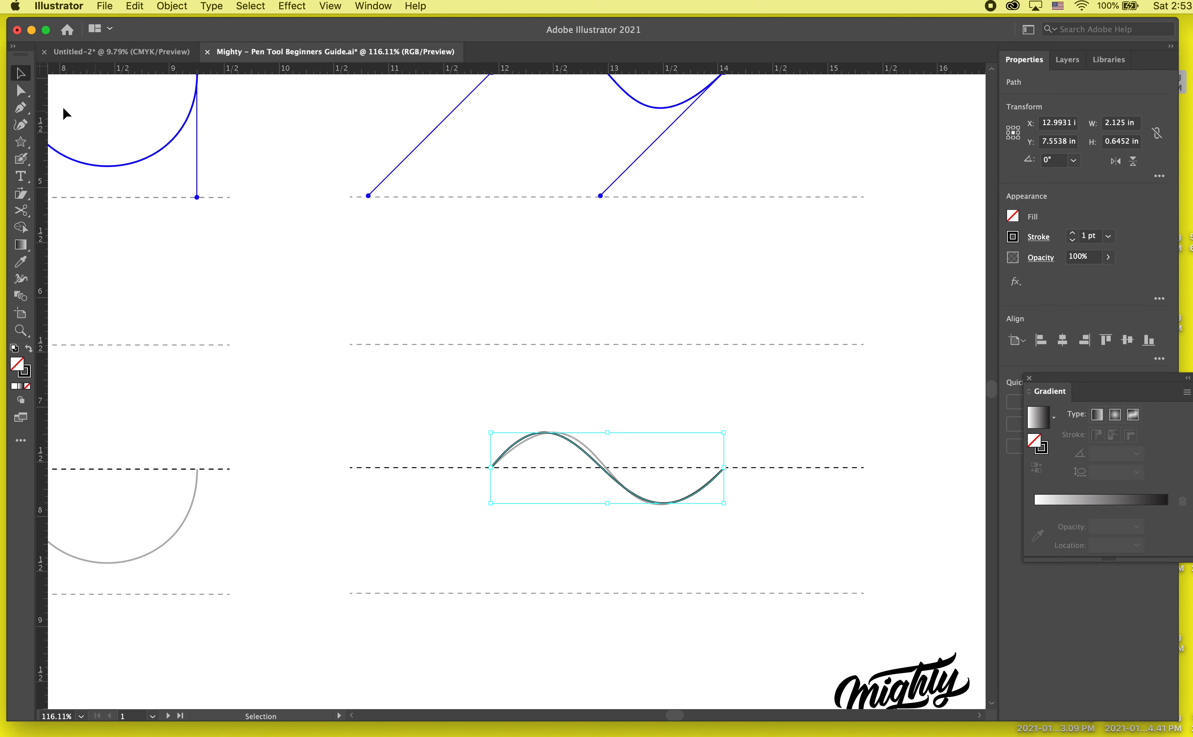
click(20, 92)
click(493, 468)
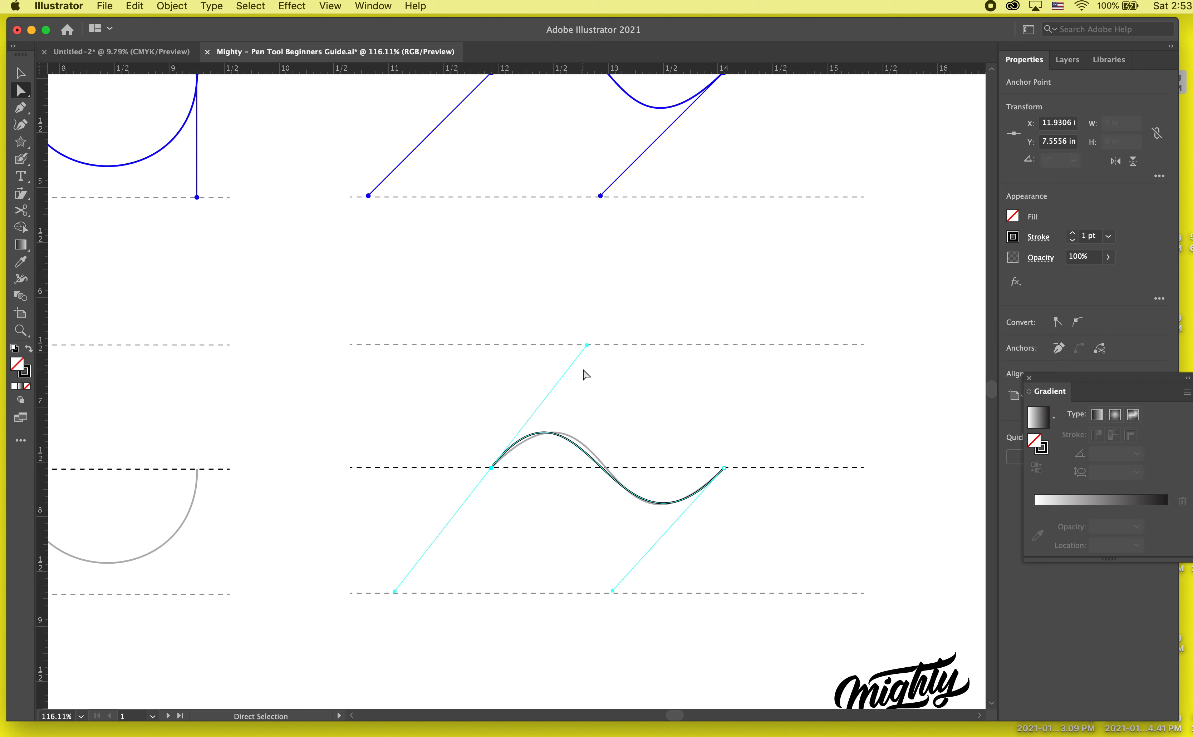
drag(588, 346, 607, 346)
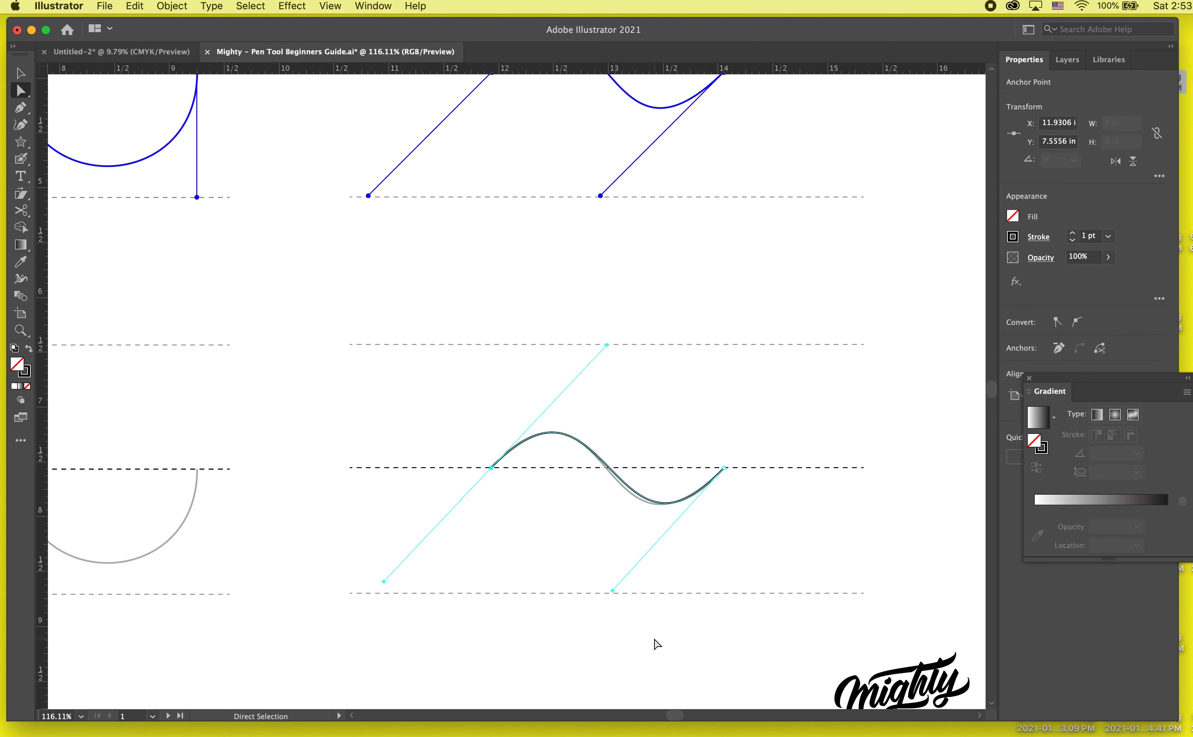
drag(615, 592, 599, 593)
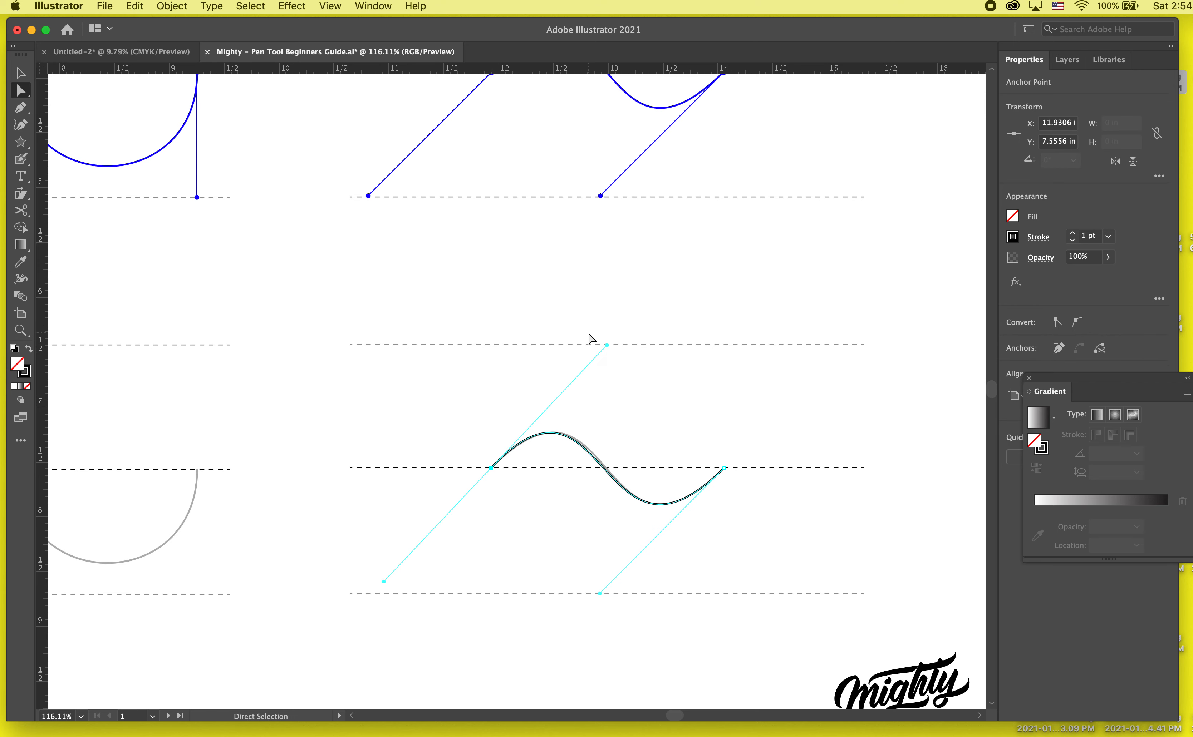
drag(610, 347, 619, 347)
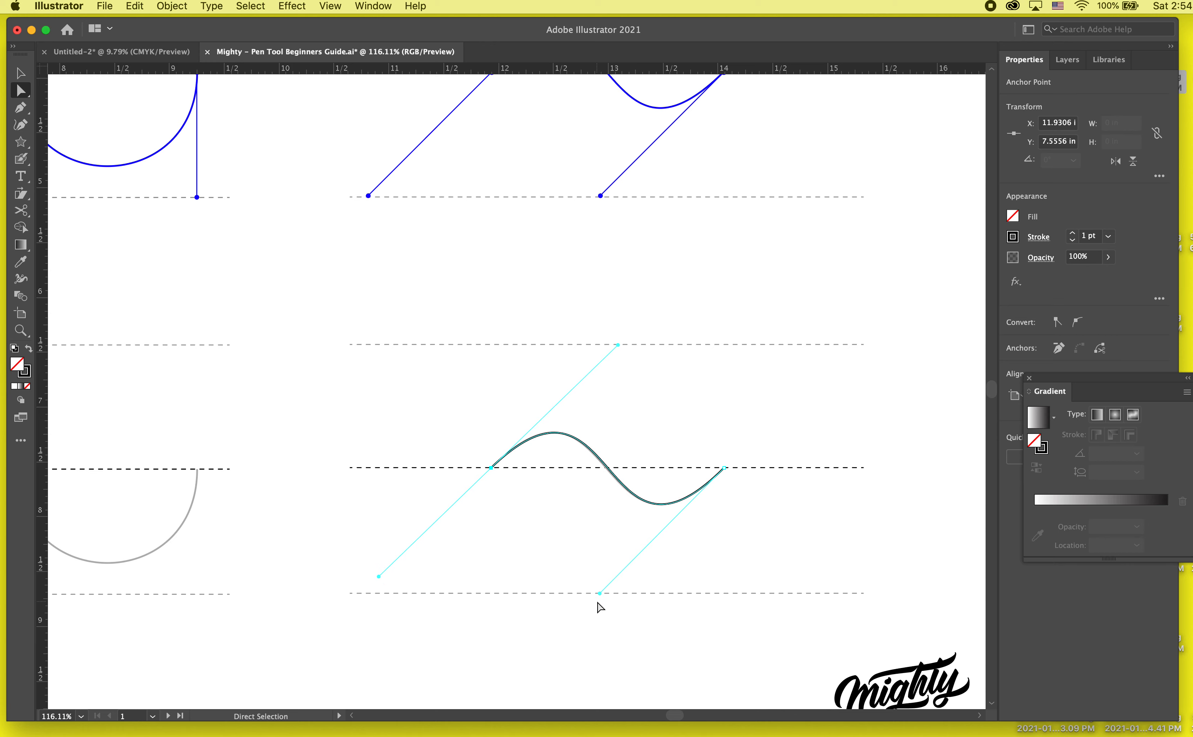
click(795, 536)
- Bring the "3 - Breaking paths" page into view to examine its teardrop shape examples
scroll(796, 536, down, 3)
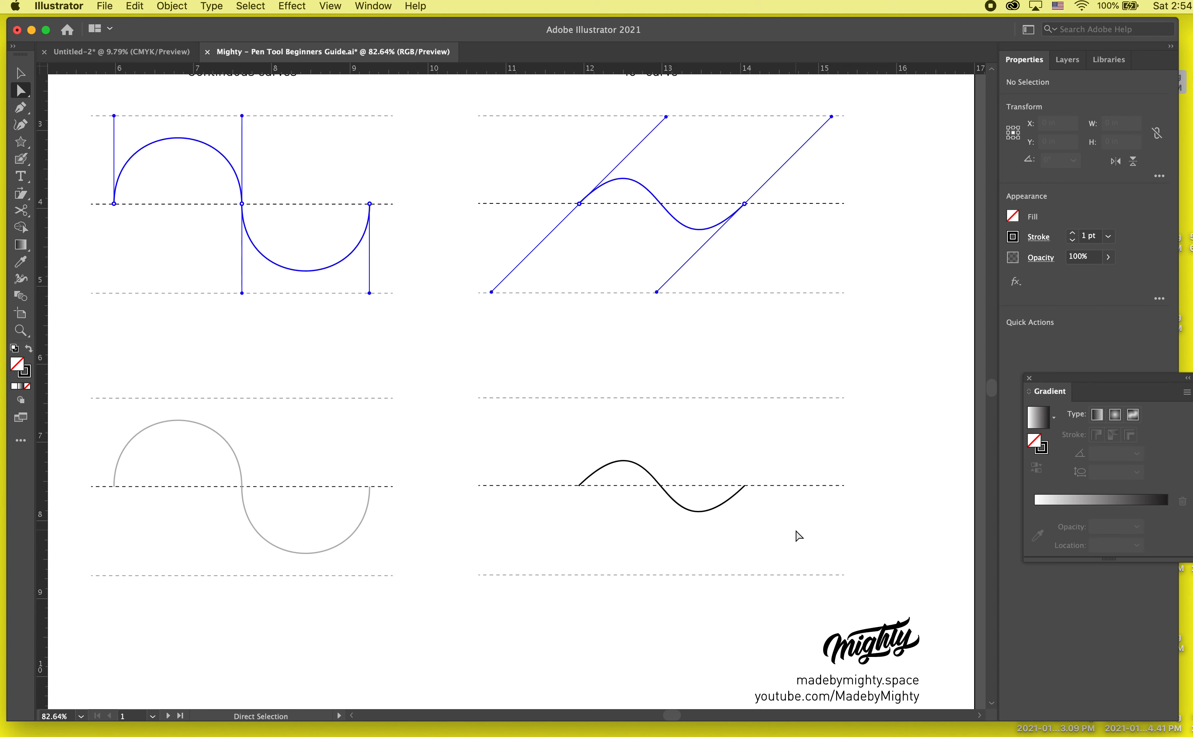
scroll(796, 536, down, 15)
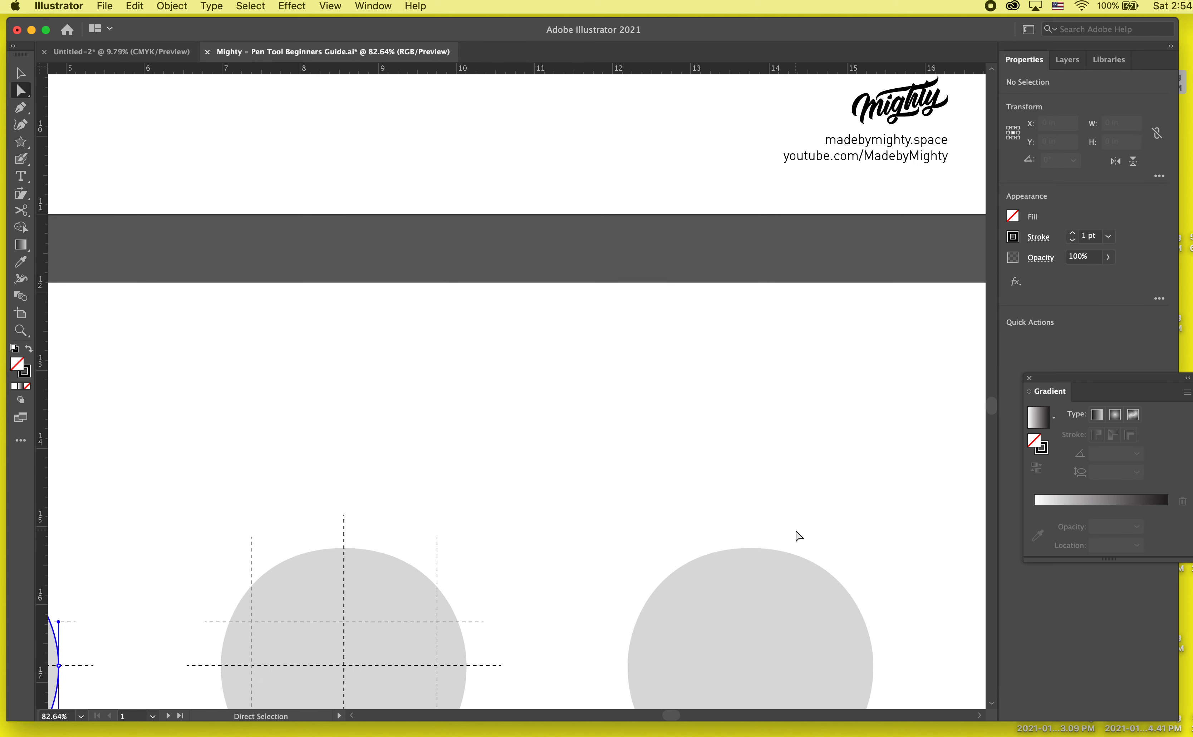
scroll(795, 536, down, 3)
scroll(795, 536, down, 3)
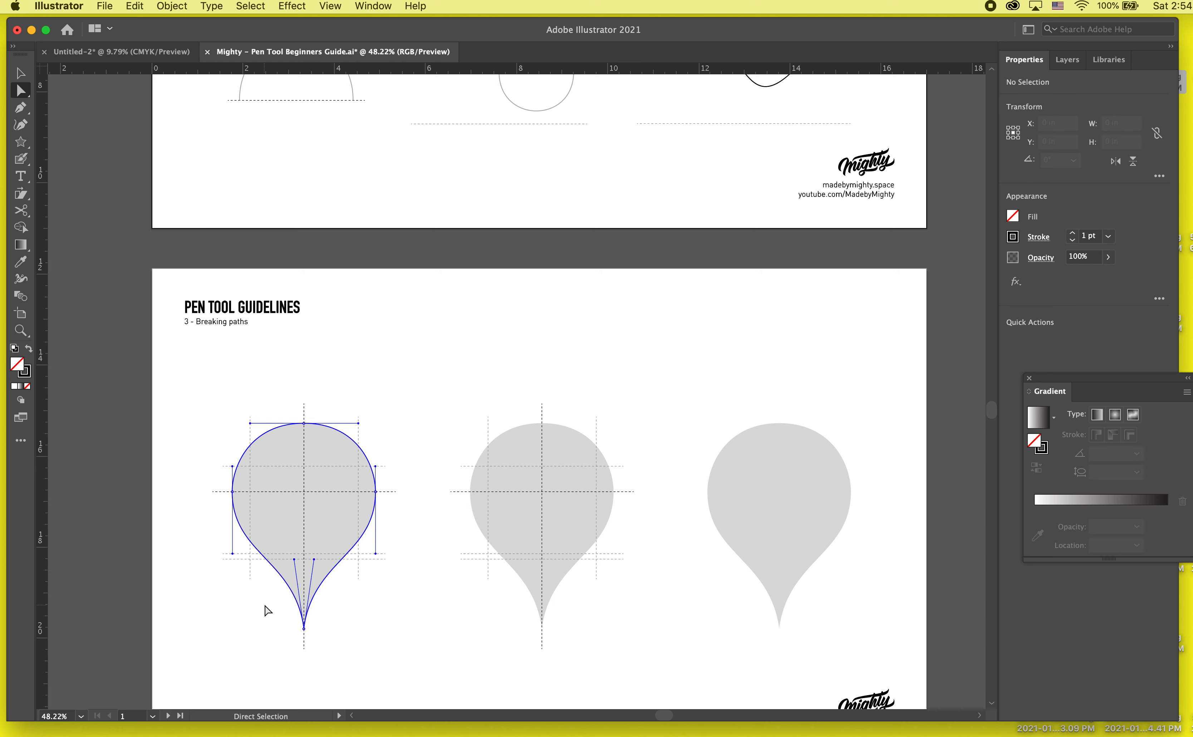
- Look through the Breaking paths, Complex shapes and Lettering practice pages, and return to the teardrop templates on the Breaking paths page
scroll(267, 611, down, 4)
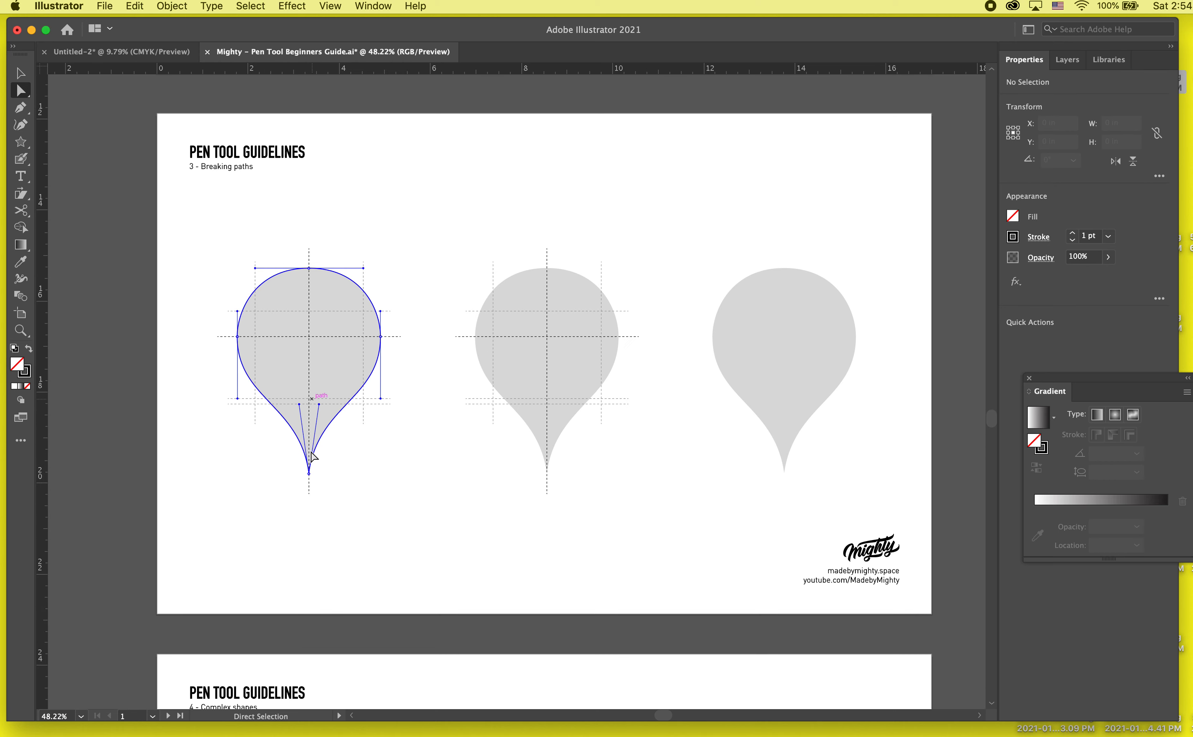
scroll(341, 597, down, 10)
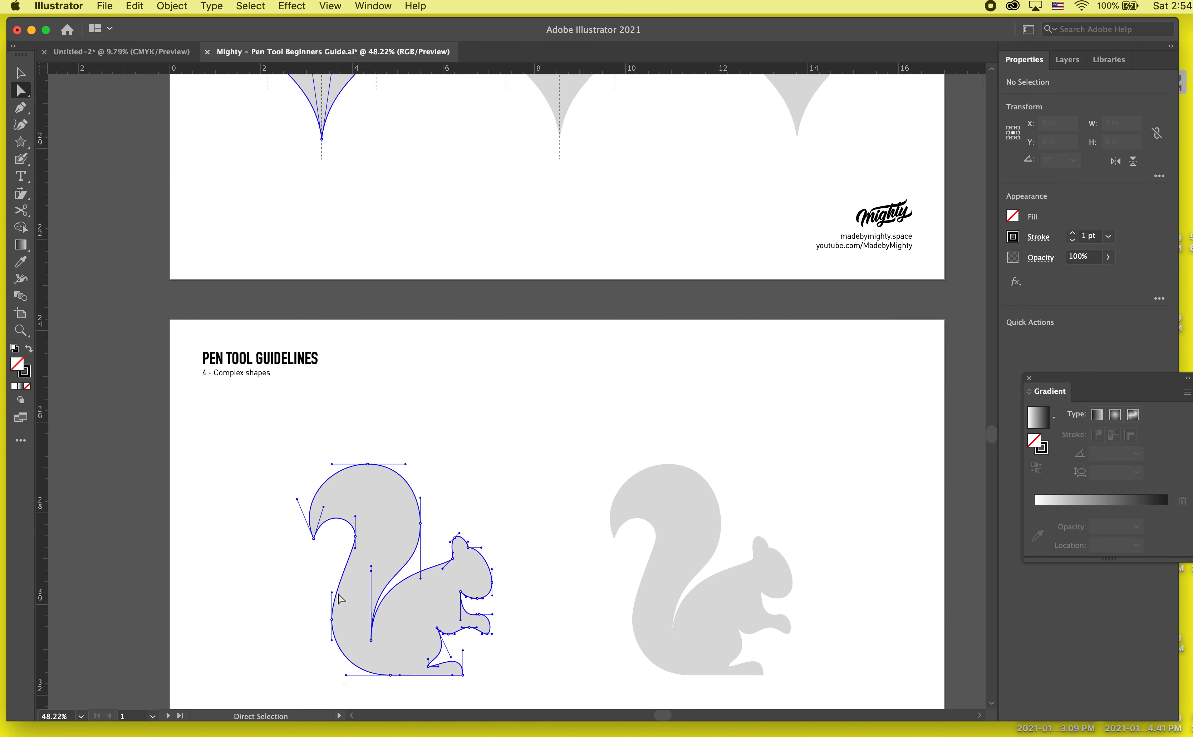
scroll(394, 567, down, 12)
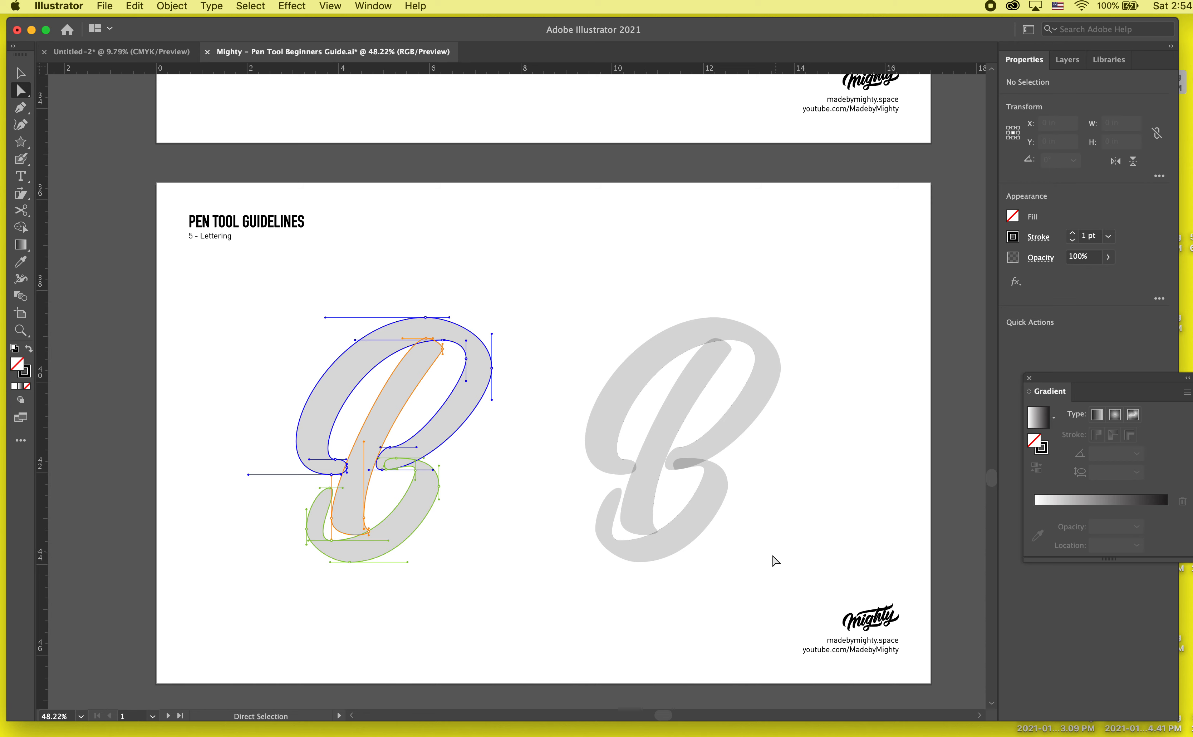
scroll(626, 446, down, 5)
scroll(625, 445, up, 15)
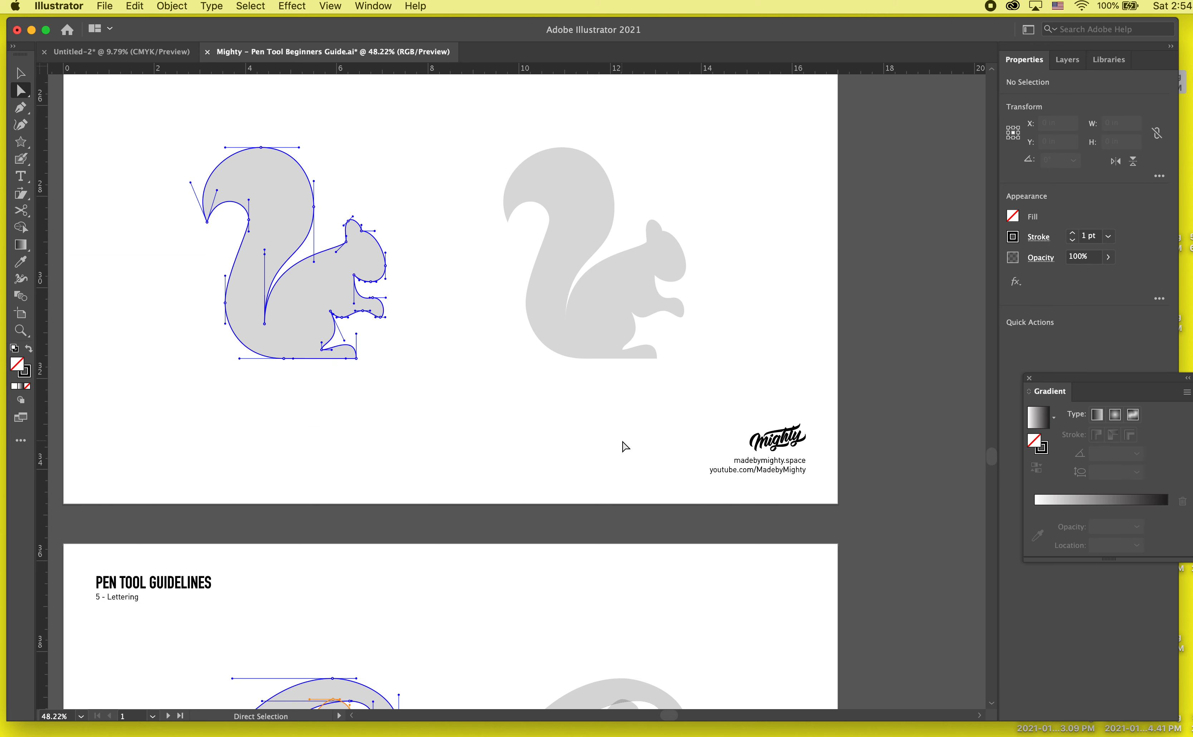
scroll(625, 446, up, 4)
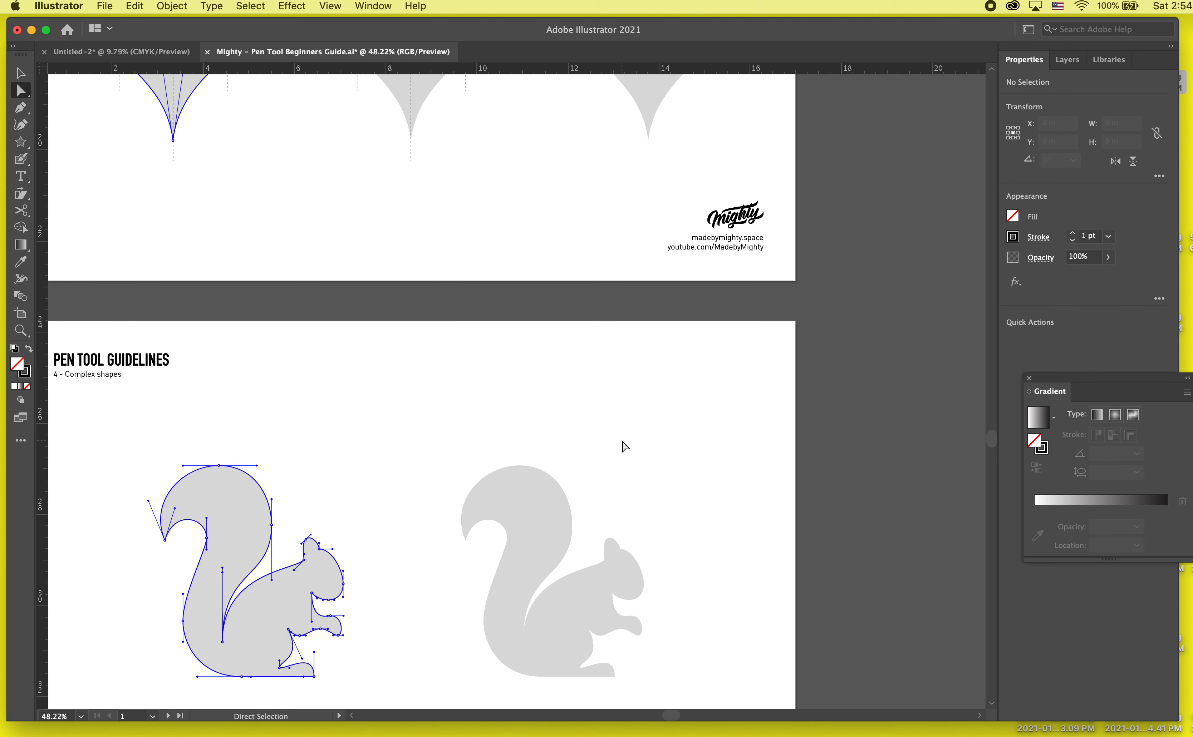
scroll(98, 164, up, 7)
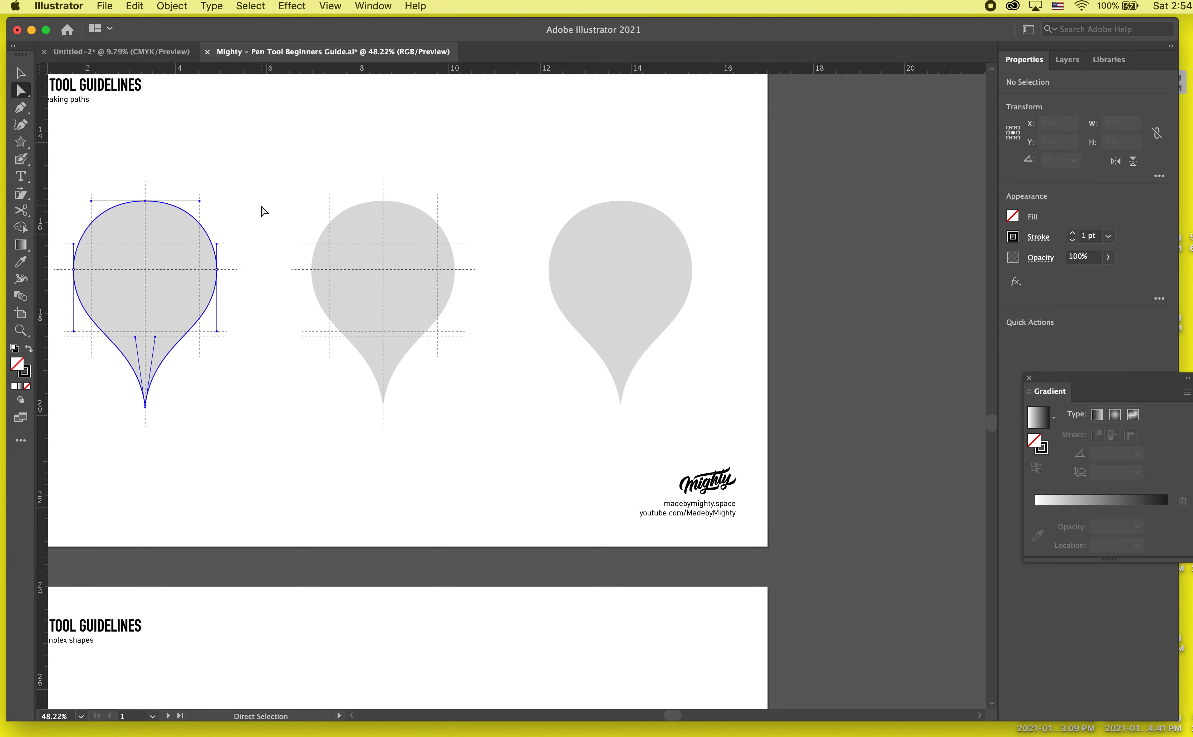
scroll(262, 211, left, 2)
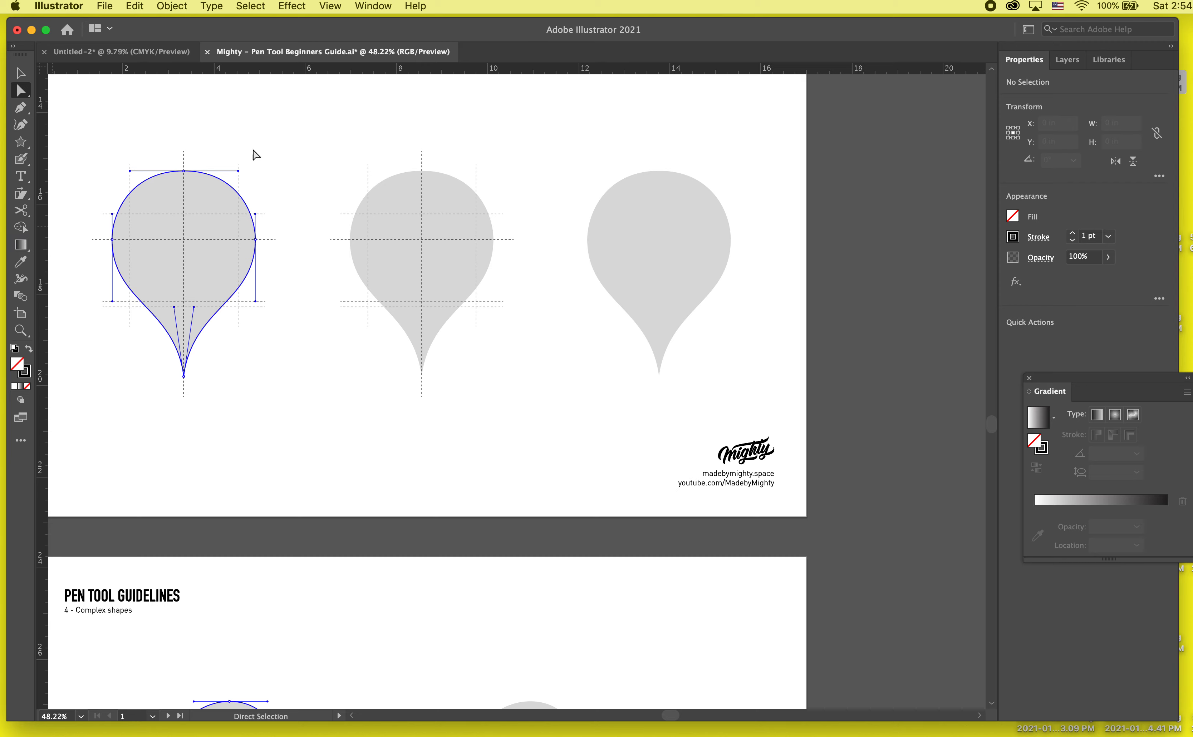
scroll(422, 166, up, 13)
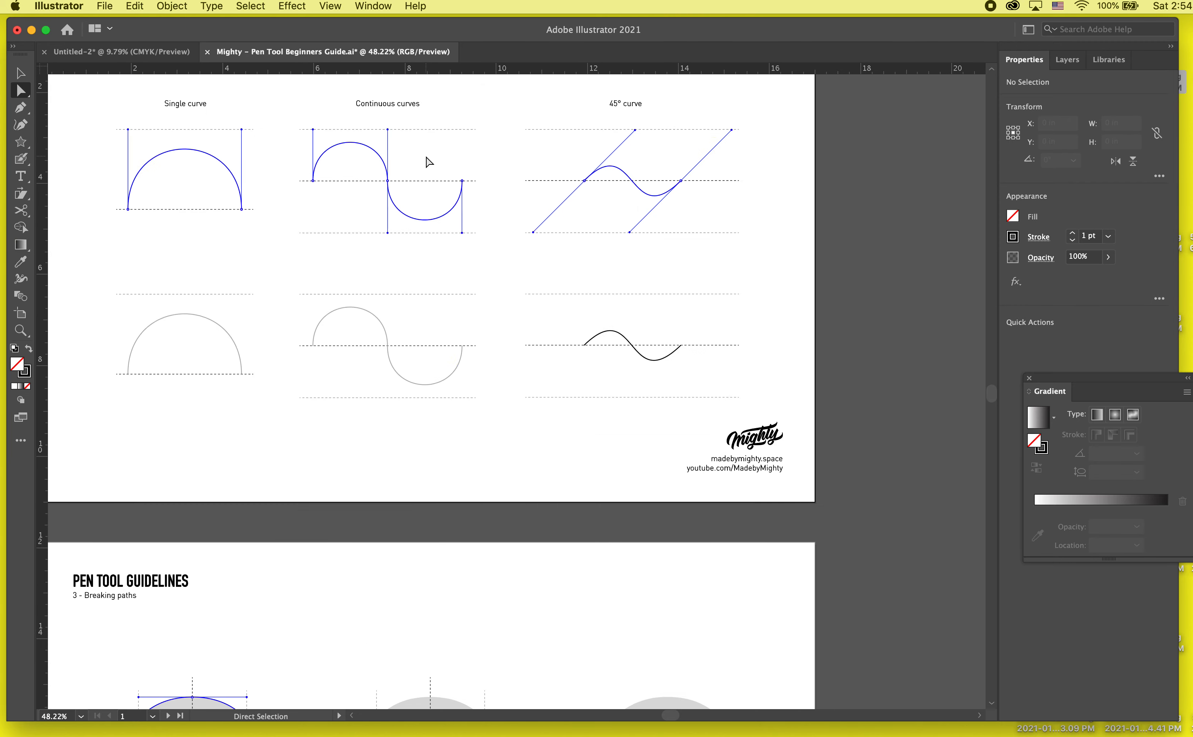
scroll(425, 162, down, 9)
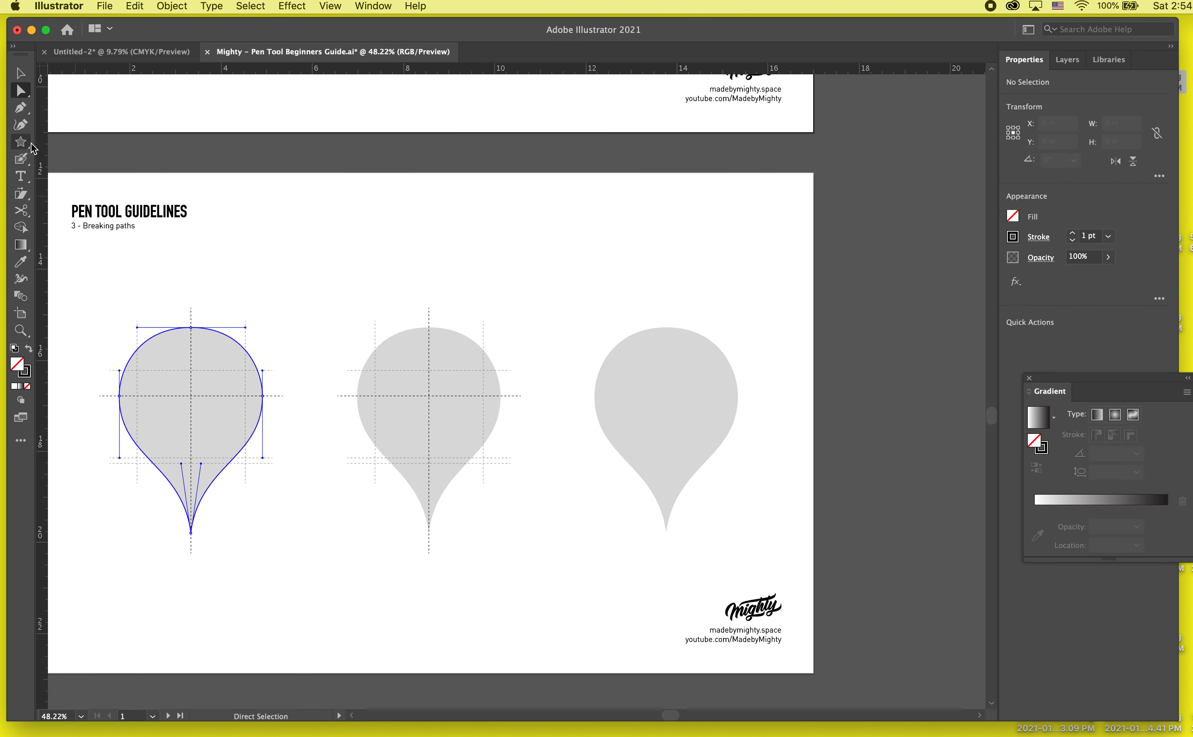
- Draw a circle about 3.13 in across with the Ellipse tool, centre it on the middle teardrop's guide lines, and deselect it
drag(27, 143, 82, 159)
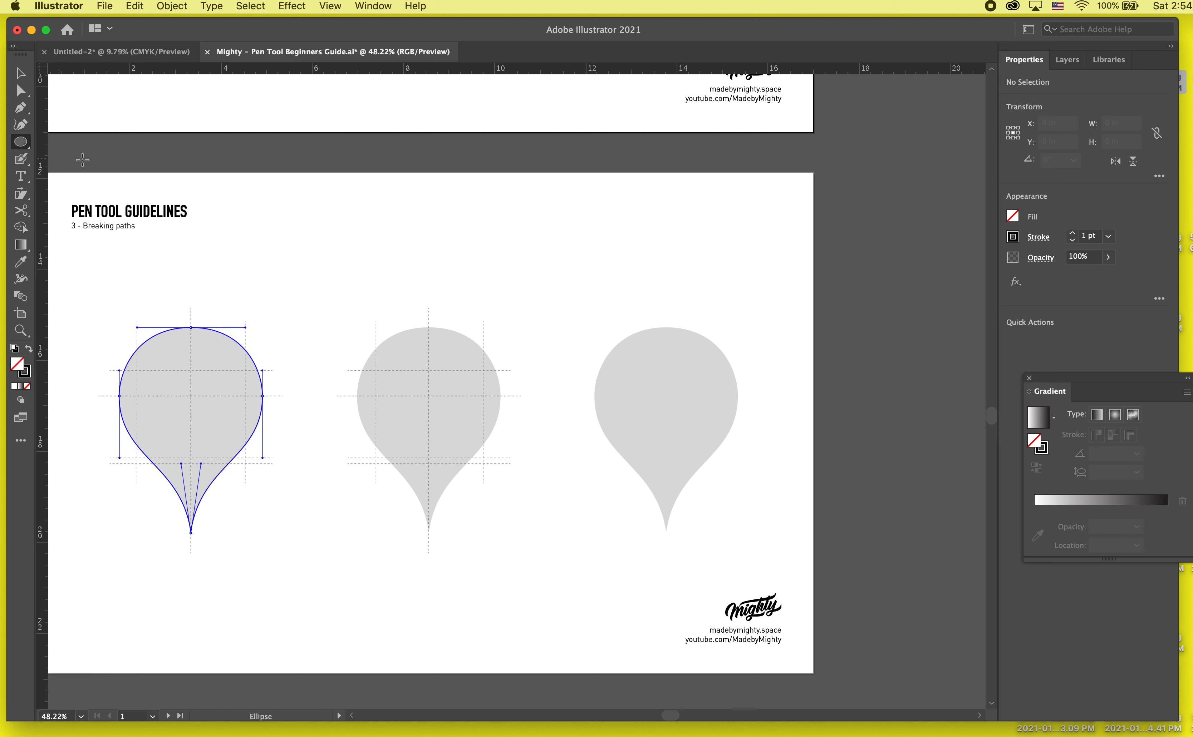
mouse_move(433, 423)
mouse_down()
mouse_move(489, 338)
mouse_move(468, 352)
mouse_up()
alt+click(468, 352)
click(537, 408)
key(v)
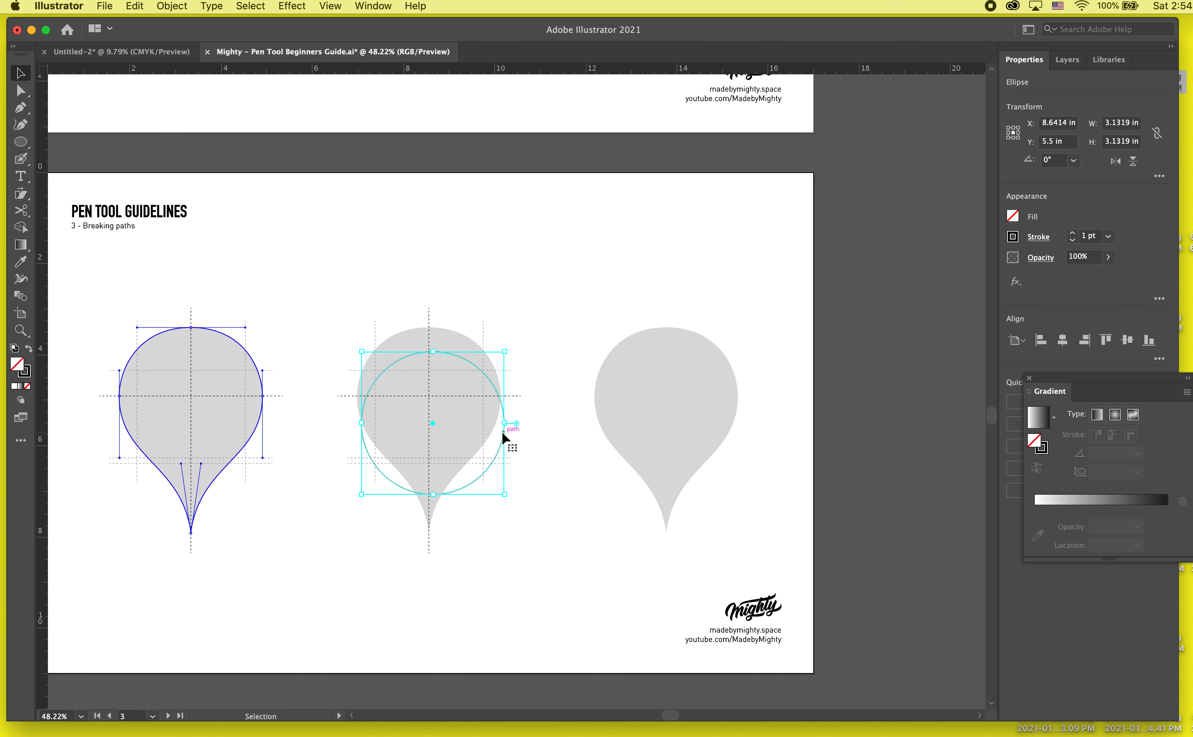
drag(502, 432, 499, 405)
click(486, 543)
- Reduce the circle's height from its upper edge to about 3.09 in to meet the grey teardrop's top, and deselect it
scroll(488, 542, up, 3)
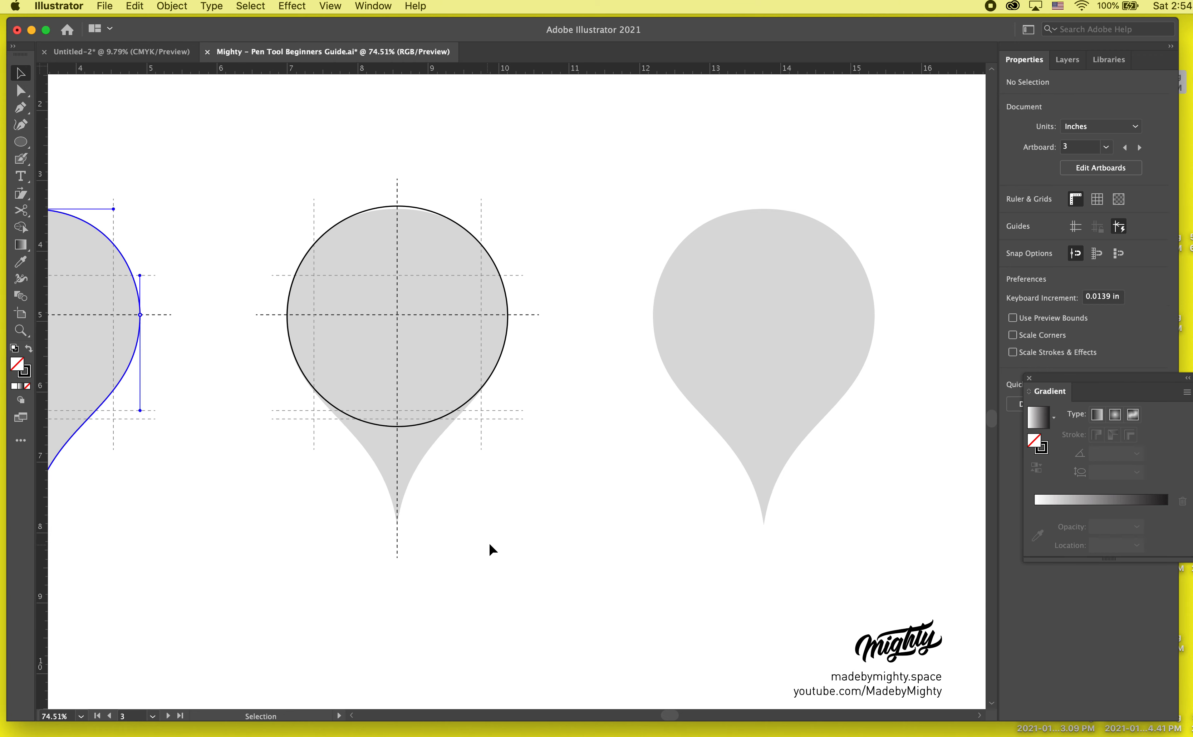
click(430, 419)
mouse_move(400, 208)
mouse_down()
mouse_move(399, 218)
mouse_move(399, 208)
mouse_up()
scroll(399, 218, up, 5)
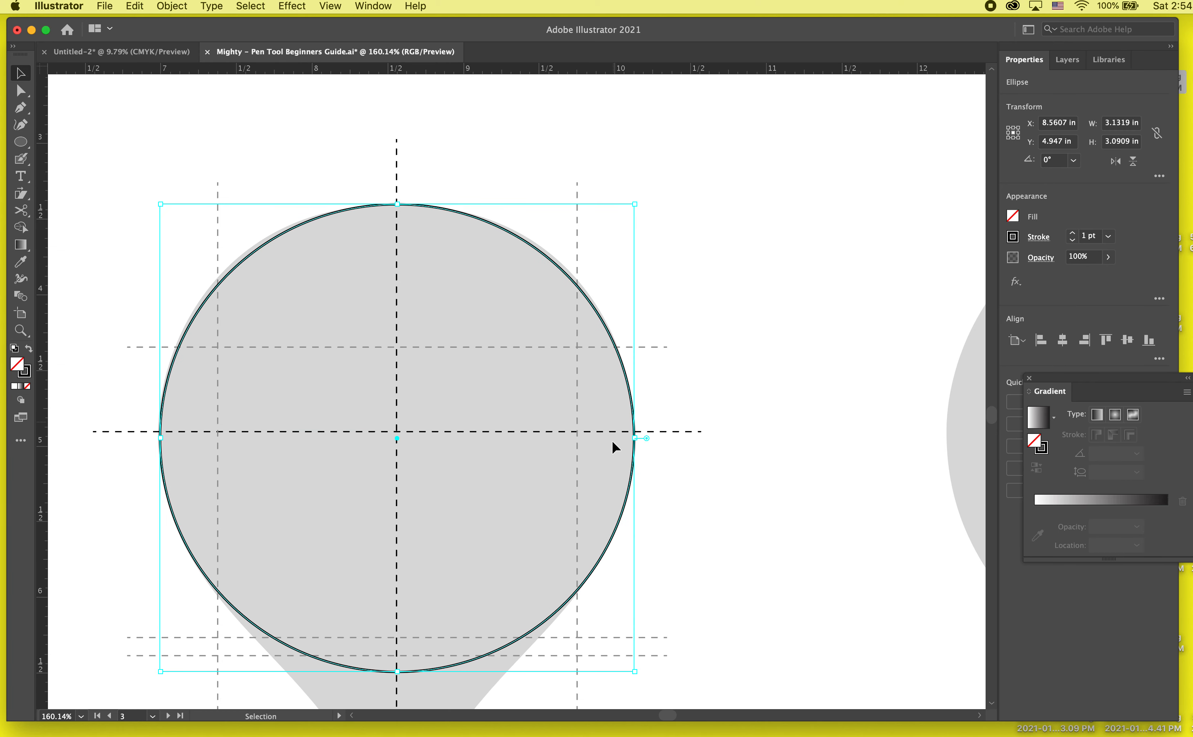
click(704, 366)
click(163, 434)
click(19, 108)
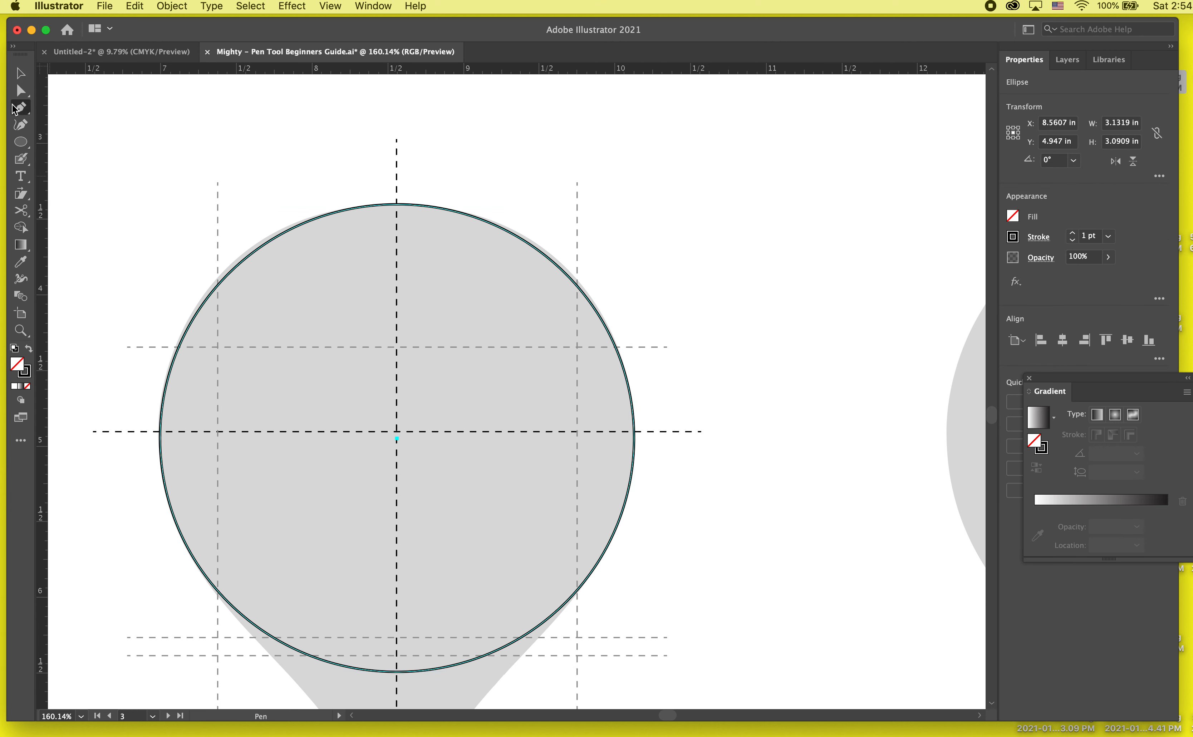
click(139, 437)
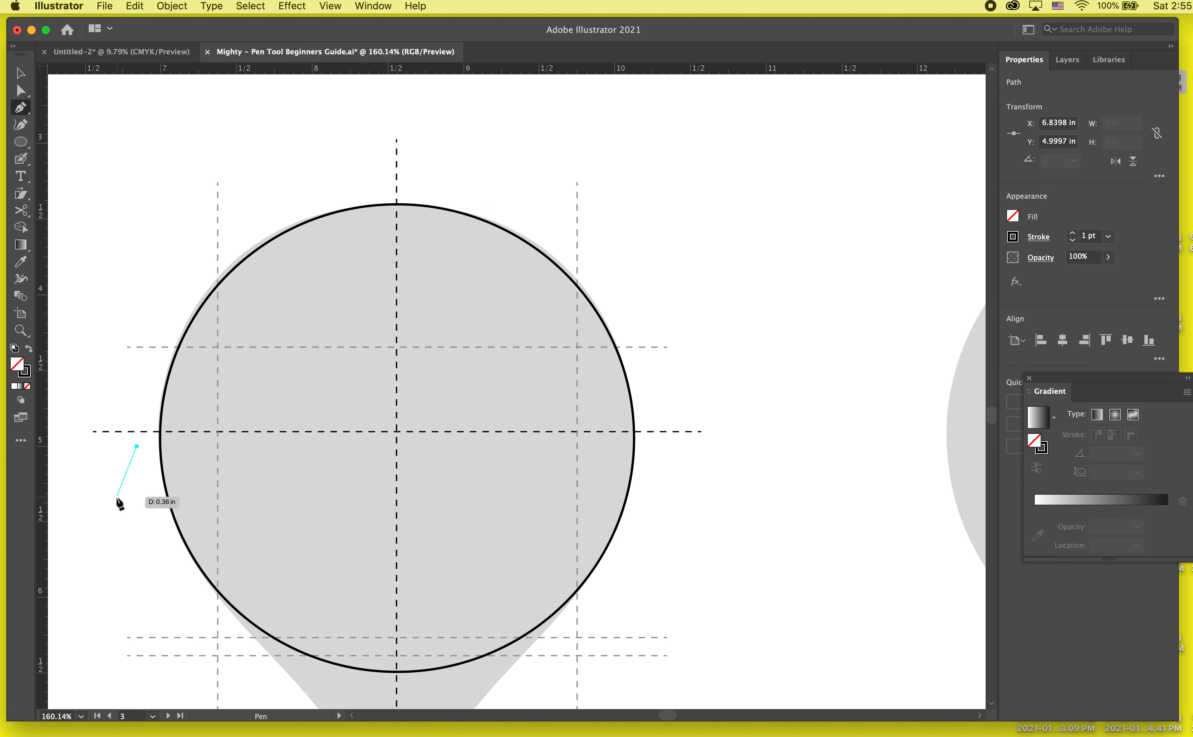
click(21, 73)
- With Direct Selection, lengthen the handles of the ellipse's upper-left arc so it follows the grey teardrop template
click(21, 90)
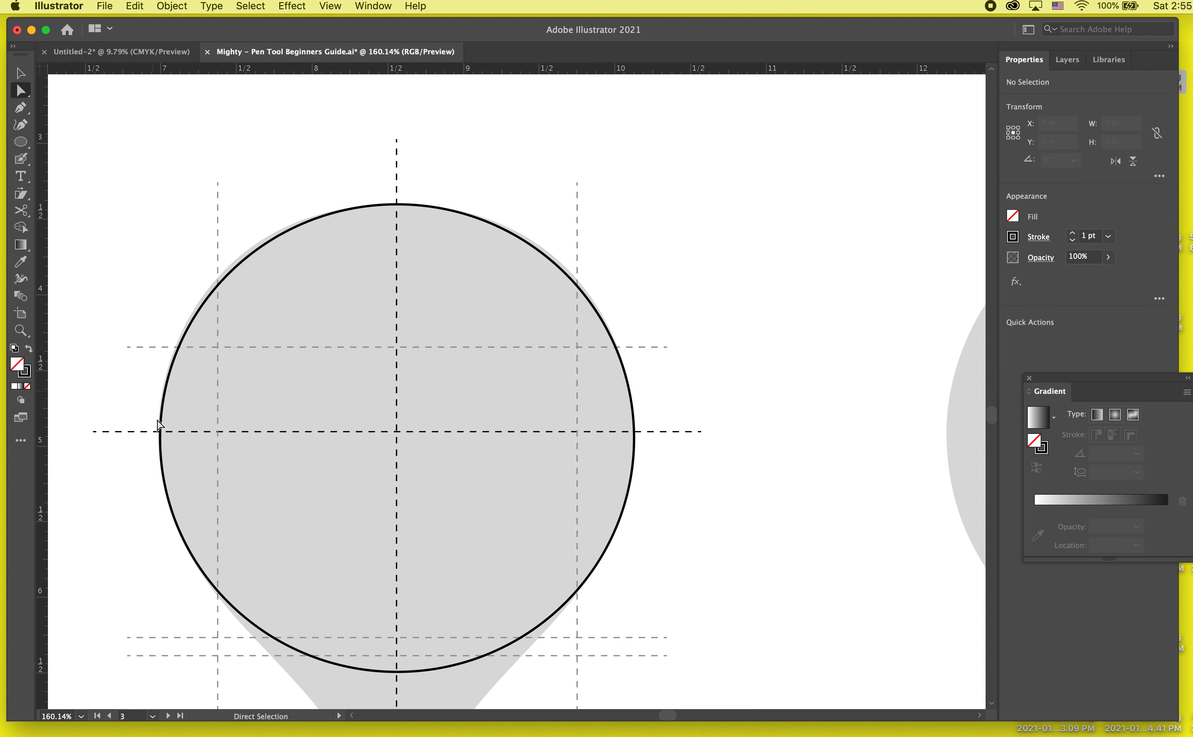
click(159, 442)
drag(156, 309, 158, 298)
drag(272, 204, 258, 204)
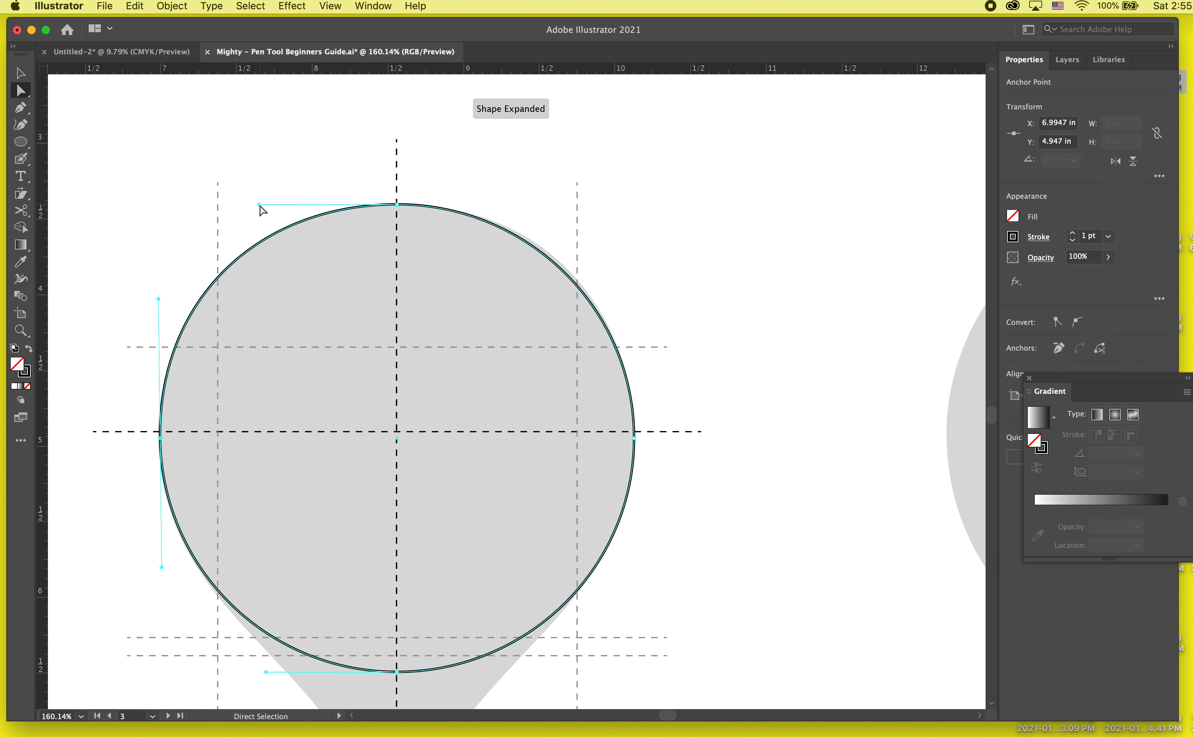
- Lengthen the handles of the ellipse's upper-right arc to fit the grey template, and deselect the shape
click(634, 438)
drag(634, 309, 633, 302)
click(539, 210)
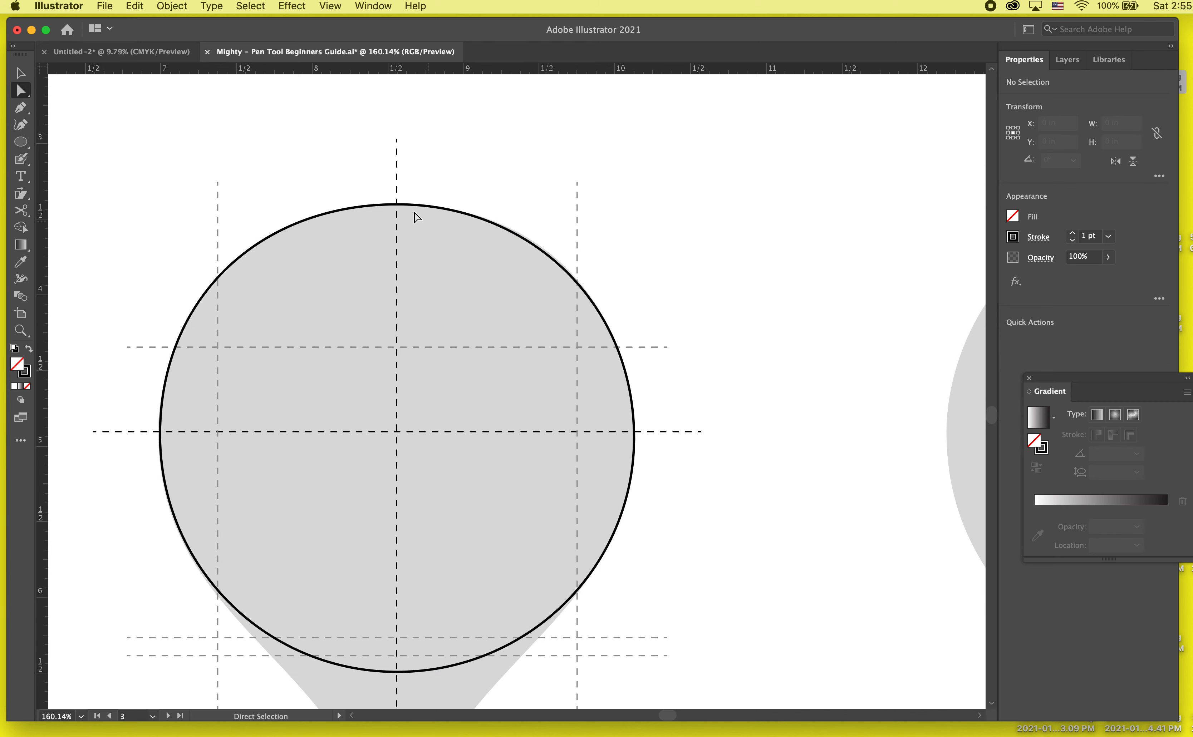
click(397, 204)
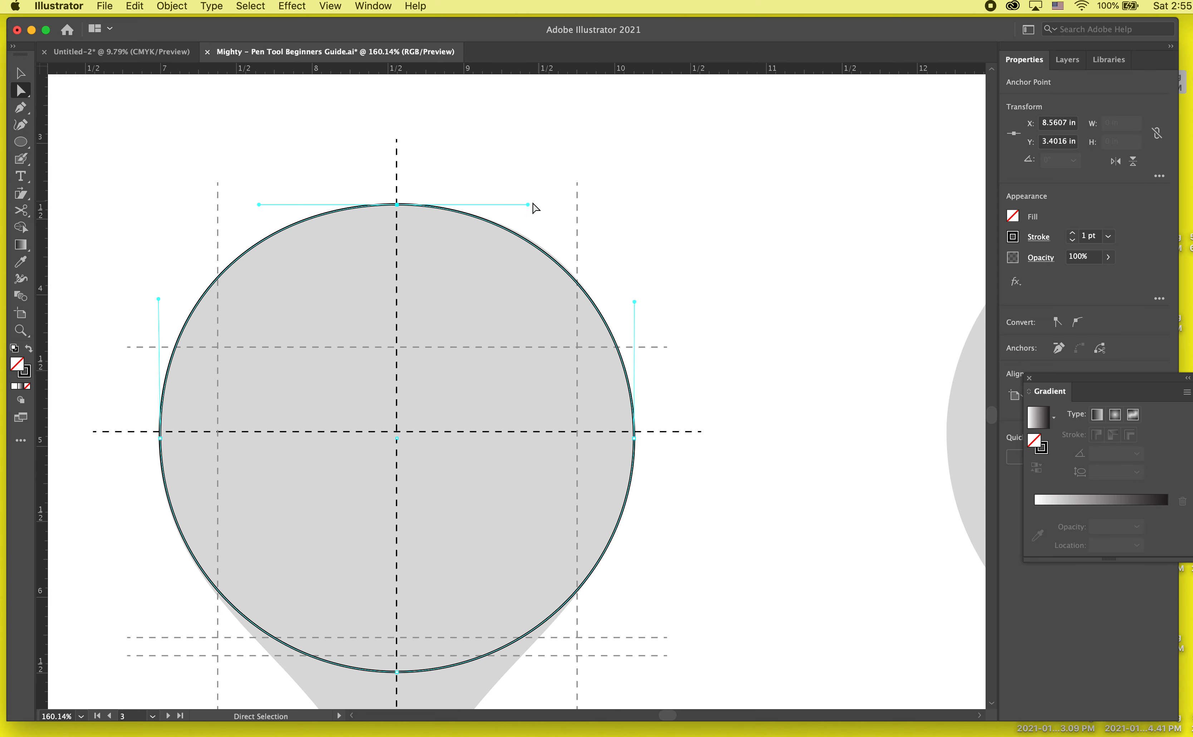
drag(529, 204, 537, 204)
key(v)
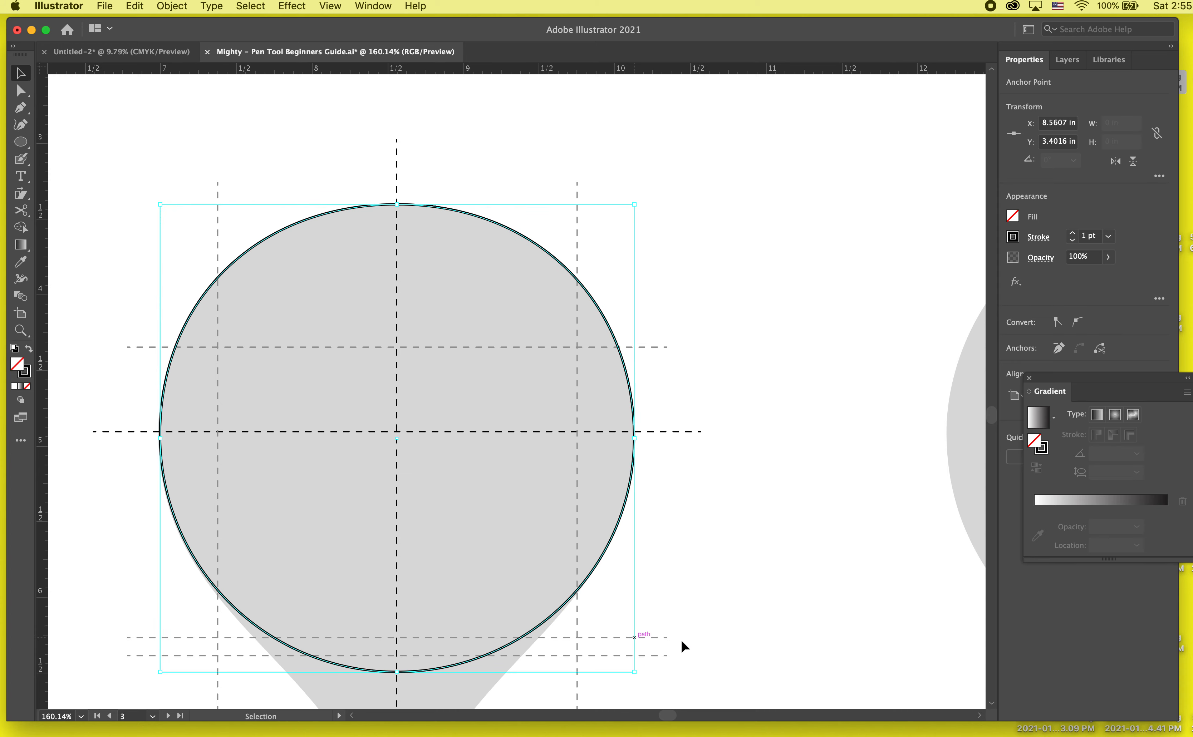
click(707, 641)
- Start a Pen path at the middle teardrop's tip and curve it up the right edge onto the ellipse, pulling long diagonal handles
scroll(711, 642, down, 5)
drag(711, 642, 649, 401)
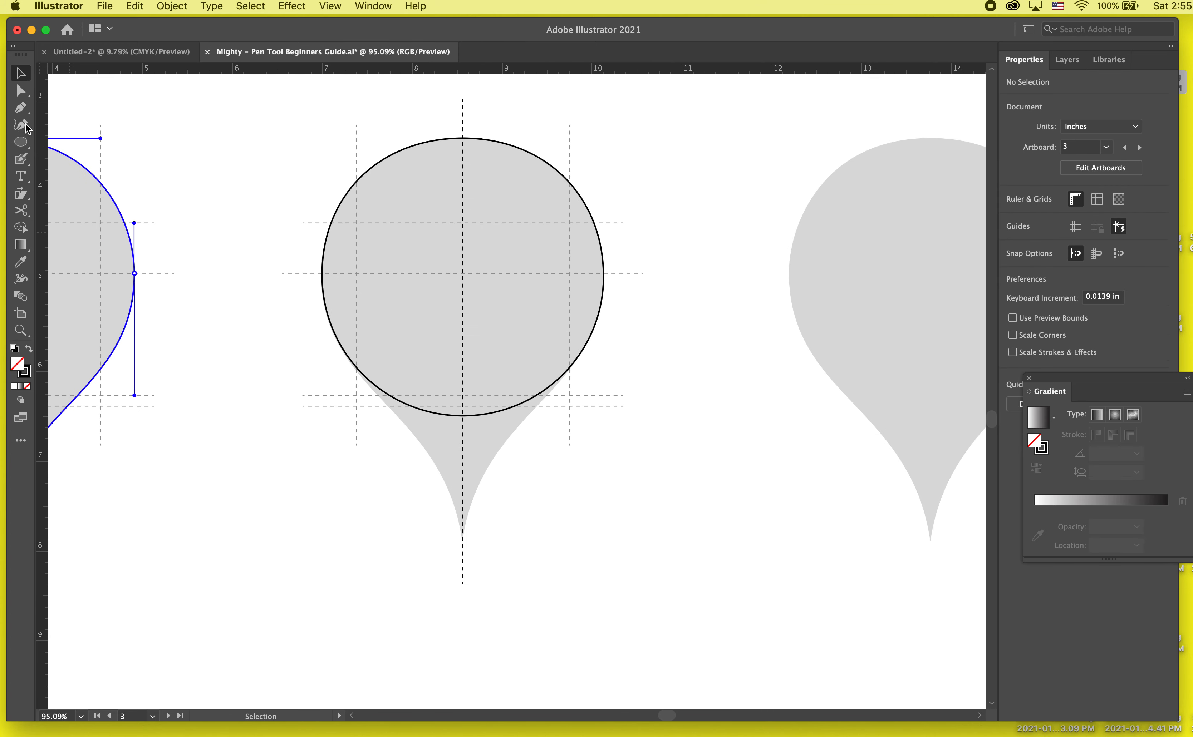
key(a)
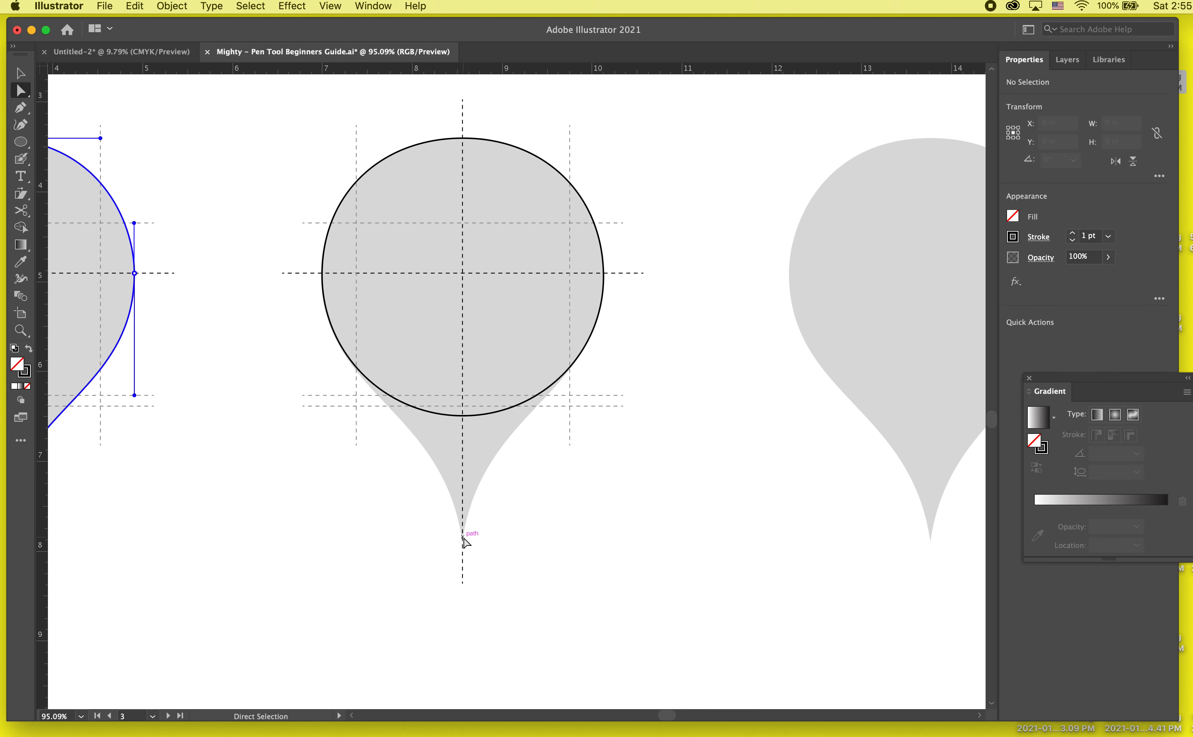
click(21, 107)
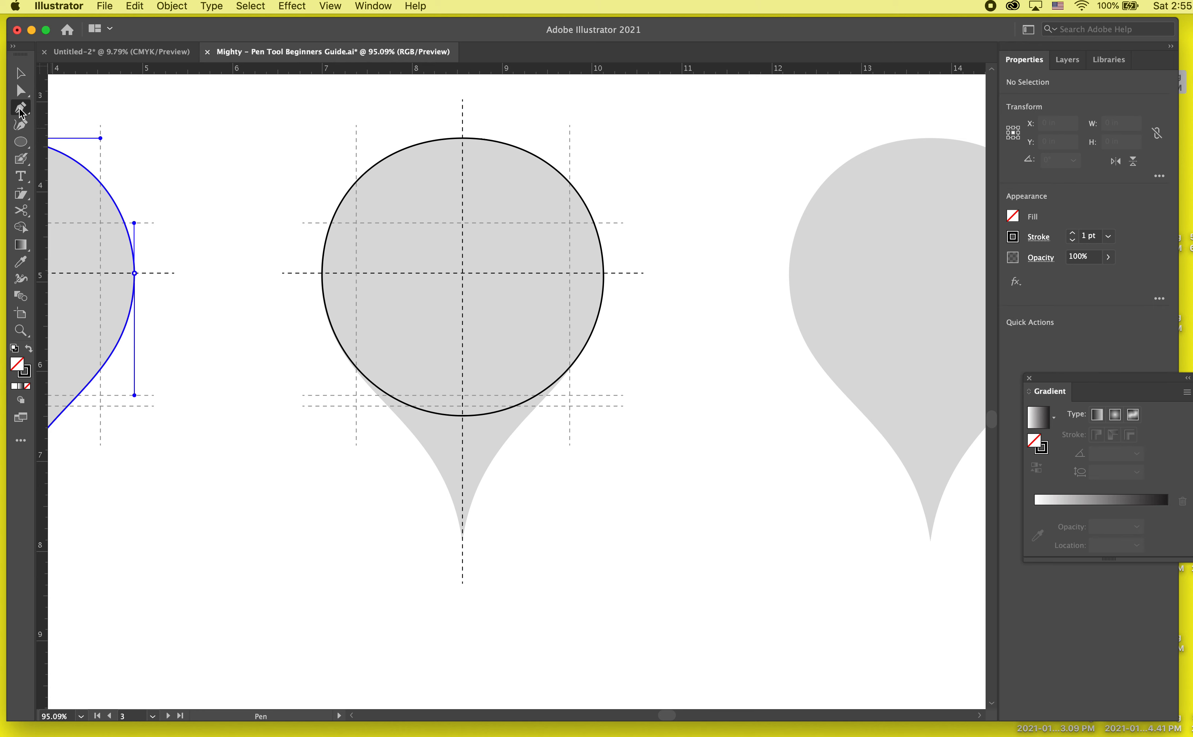
click(462, 541)
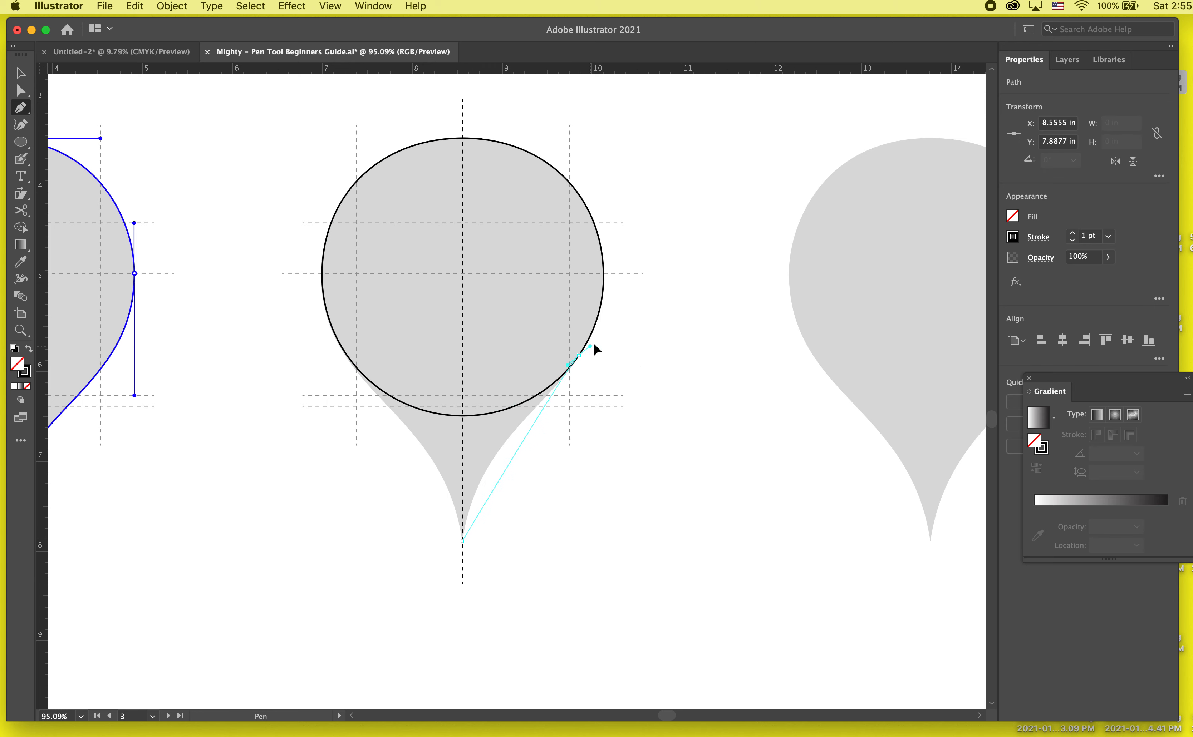
drag(591, 345, 698, 232)
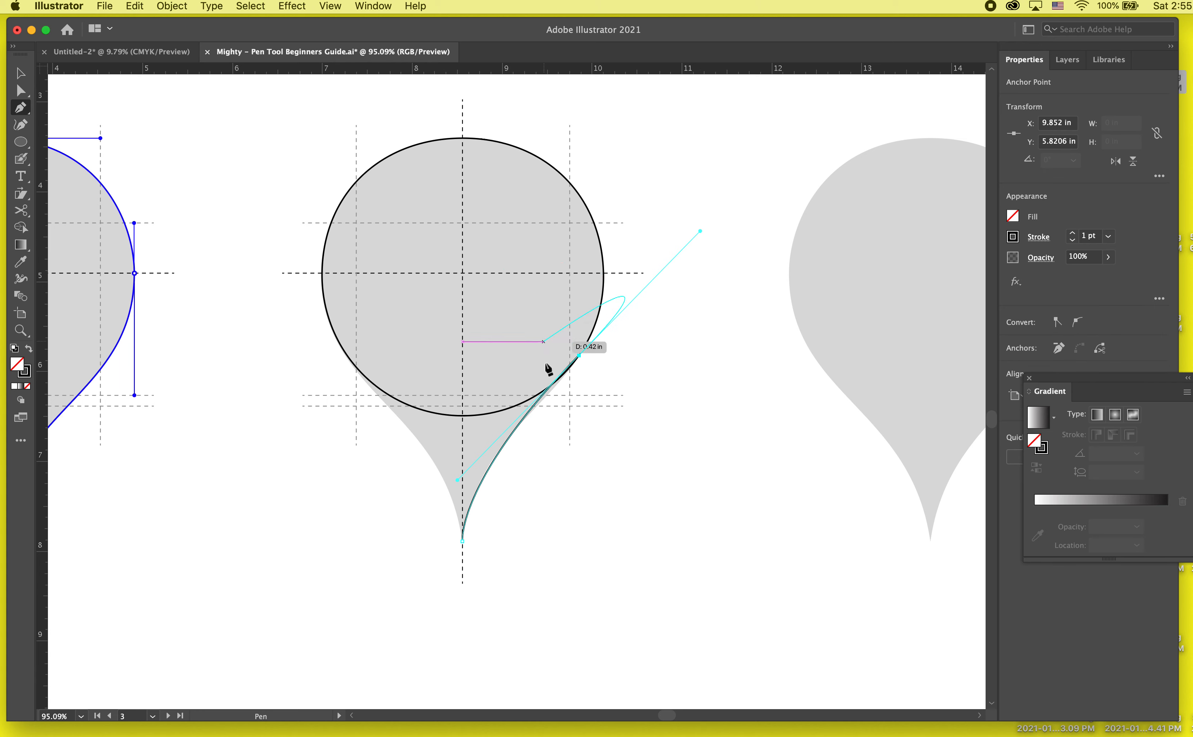
- Break the right anchor's outgoing handle, add straight segments across the ellipse to its left edge, and close the path with a curve at the teardrop's tip
click(579, 356)
click(490, 276)
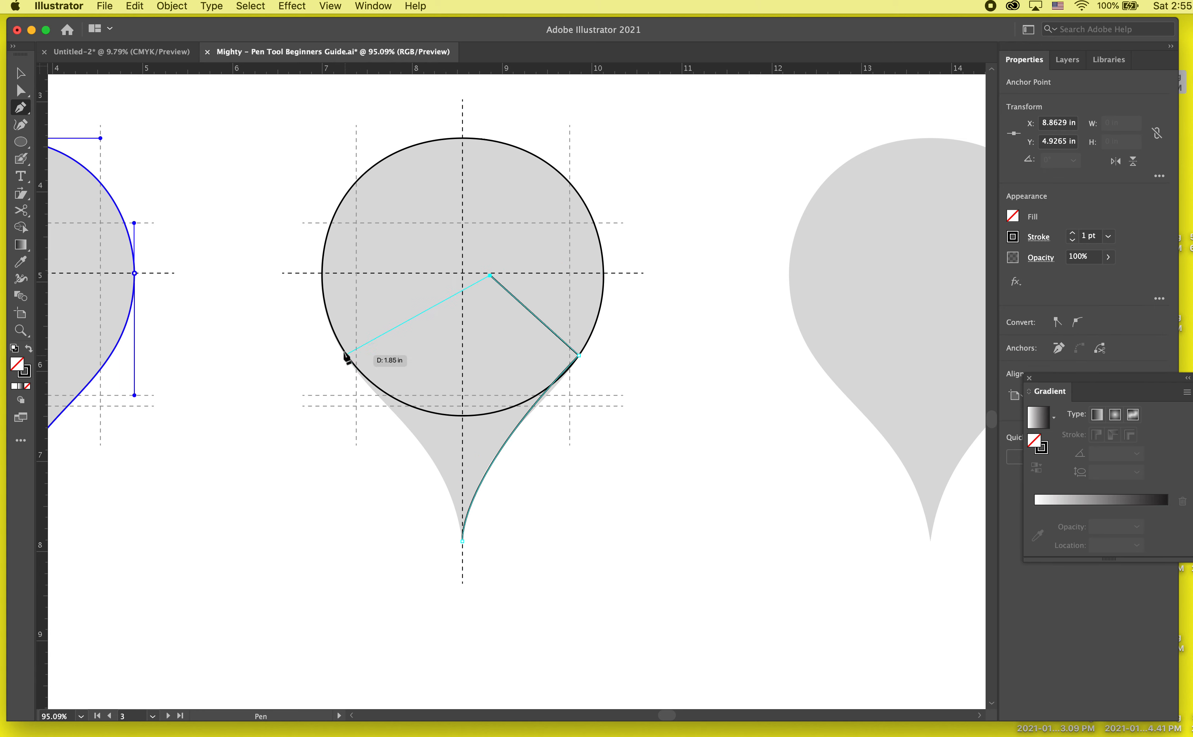
click(329, 319)
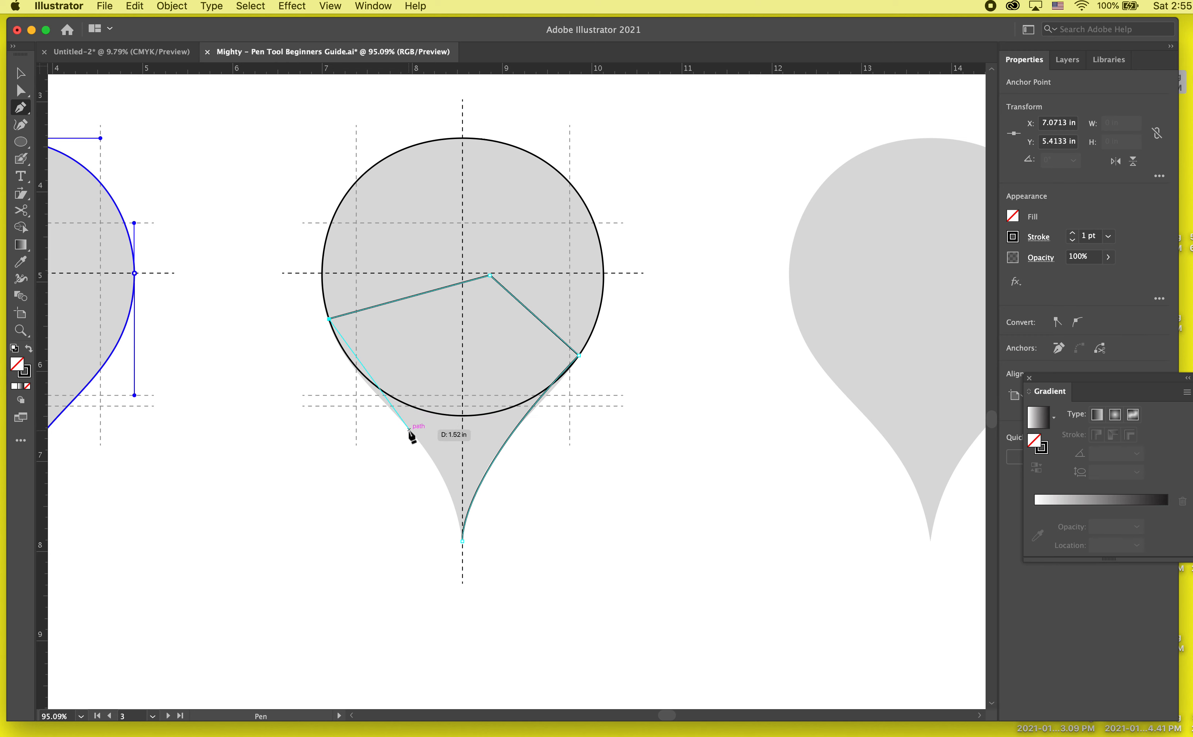
drag(409, 430, 435, 456)
key(super+z)
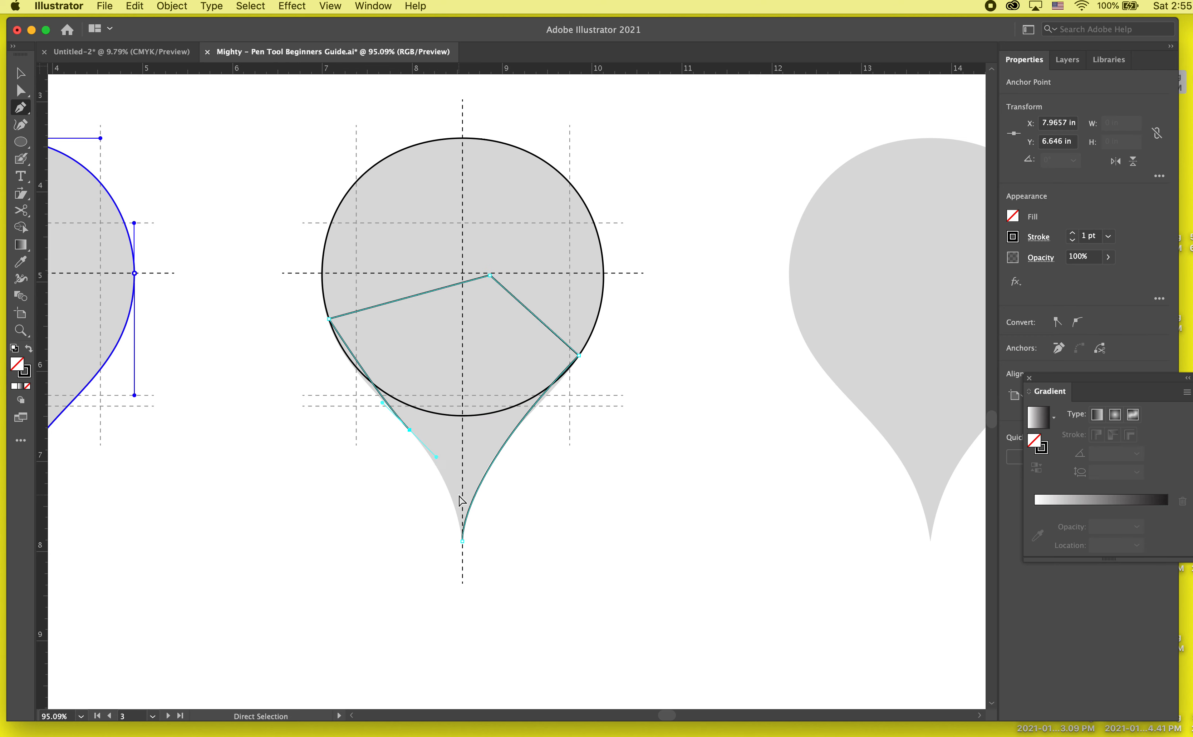
mouse_move(463, 541)
mouse_down()
mouse_move(451, 602)
mouse_move(461, 611)
mouse_up()
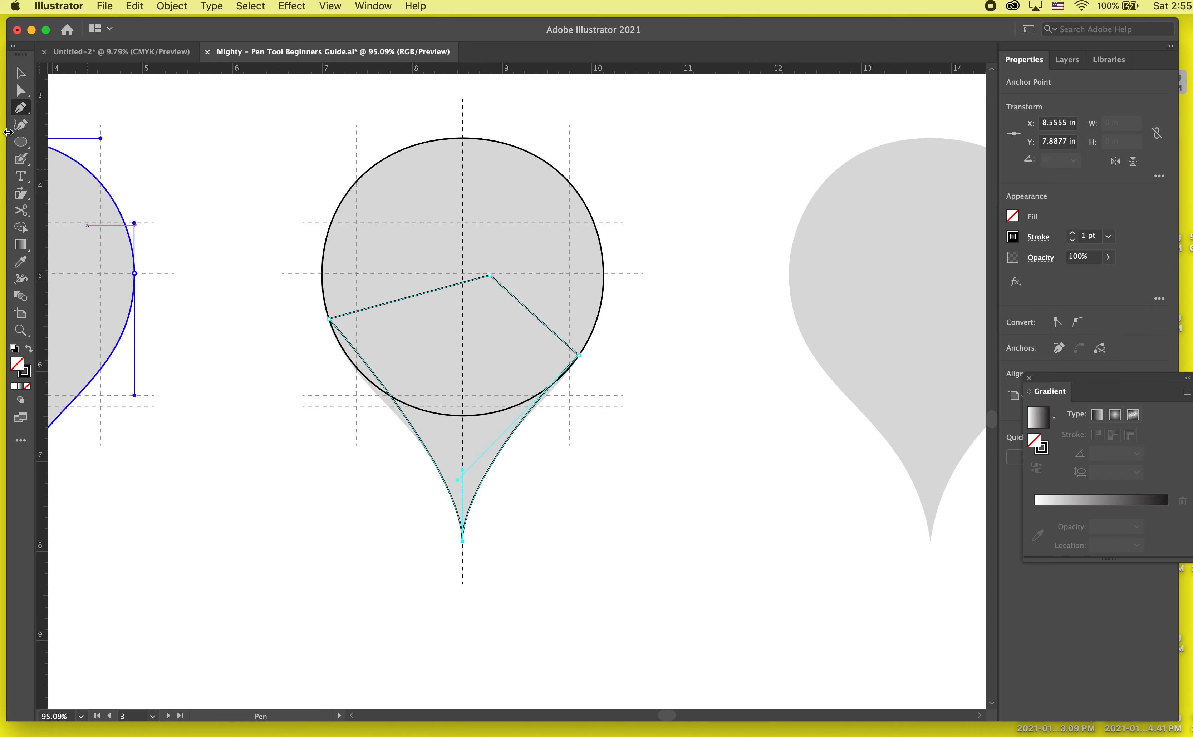
- Add an anchor point on the Pen path's left edge below the ellipse, remove it, add another slightly lower, and deselect the path
scroll(84, 204, up, 3)
scroll(551, 447, down, 3)
scroll(551, 447, right, 3)
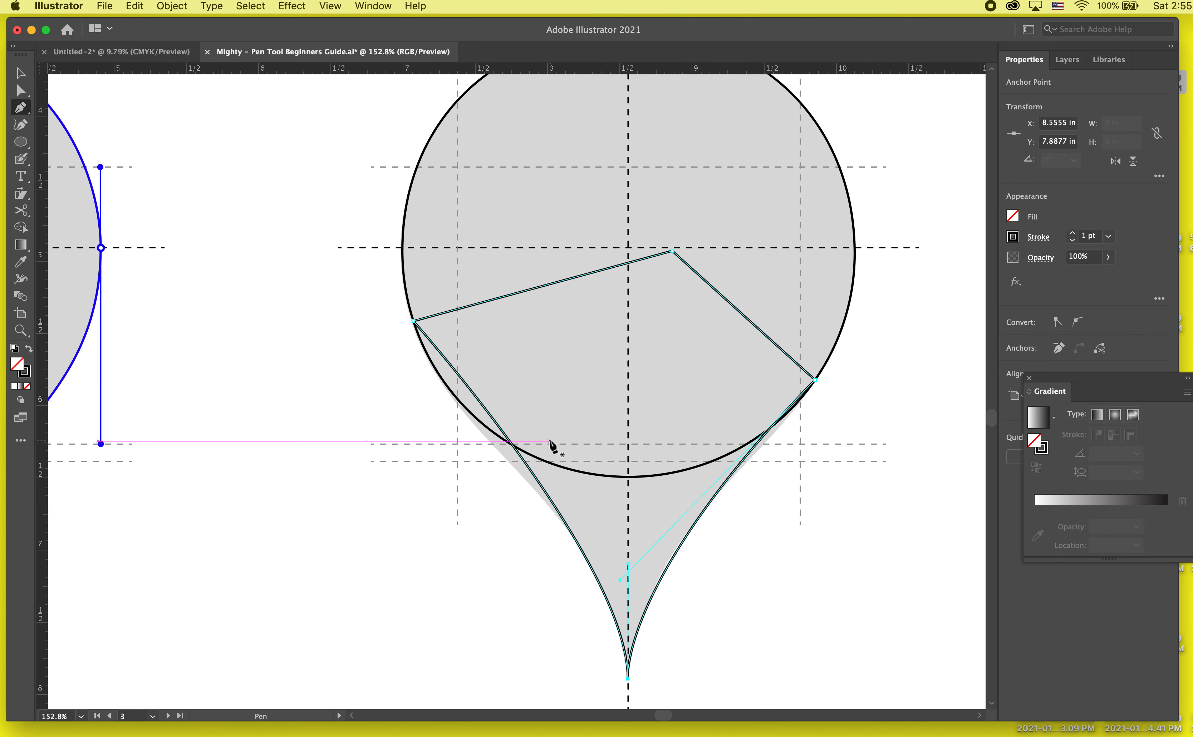
scroll(558, 470, up, 2)
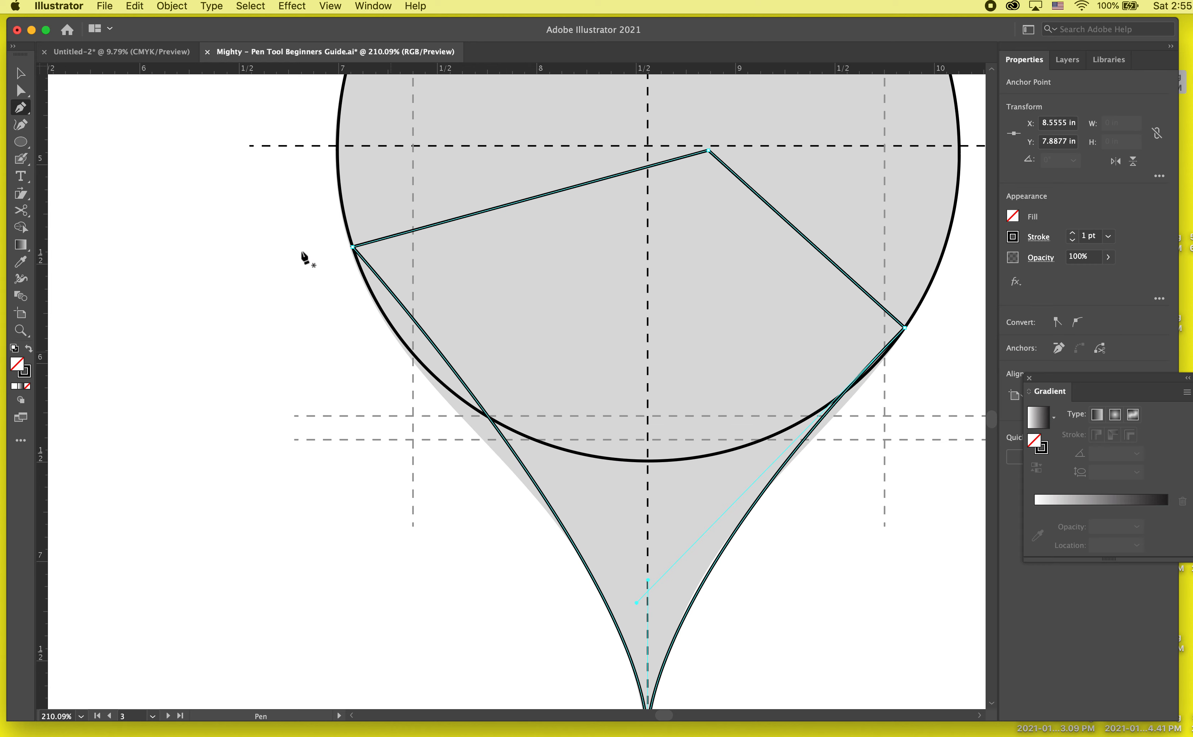
click(23, 110)
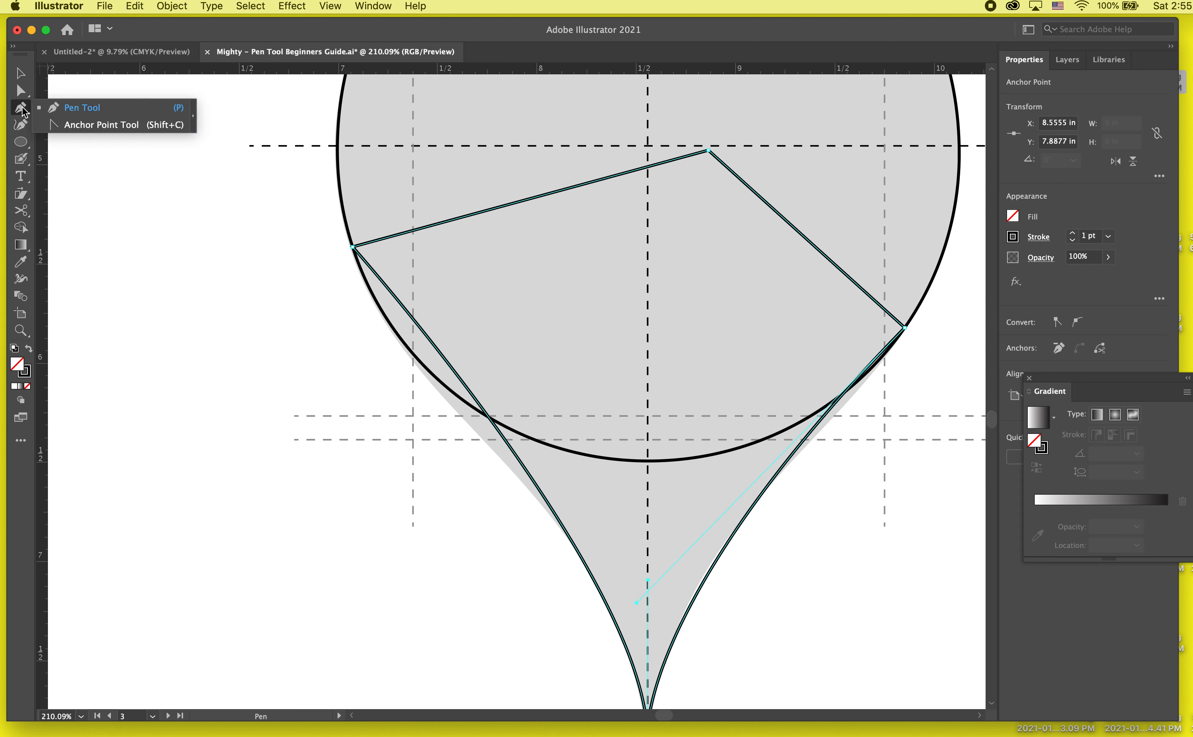
click(525, 467)
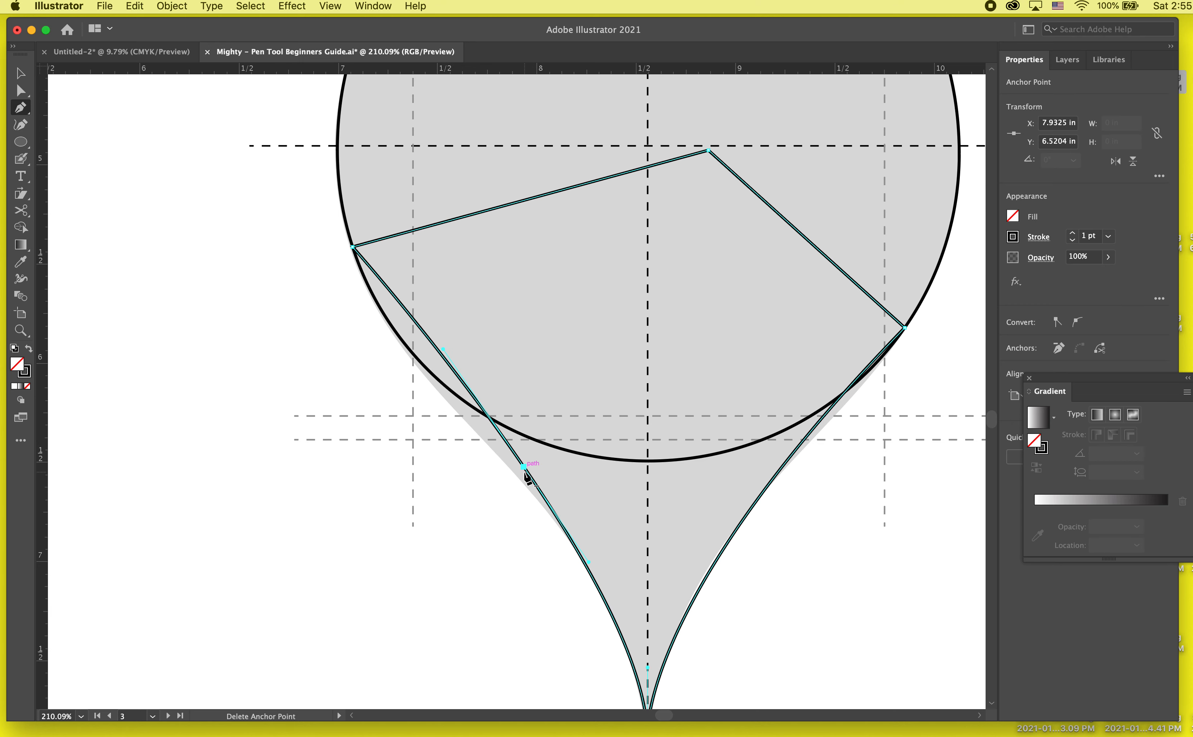
click(524, 467)
click(511, 483)
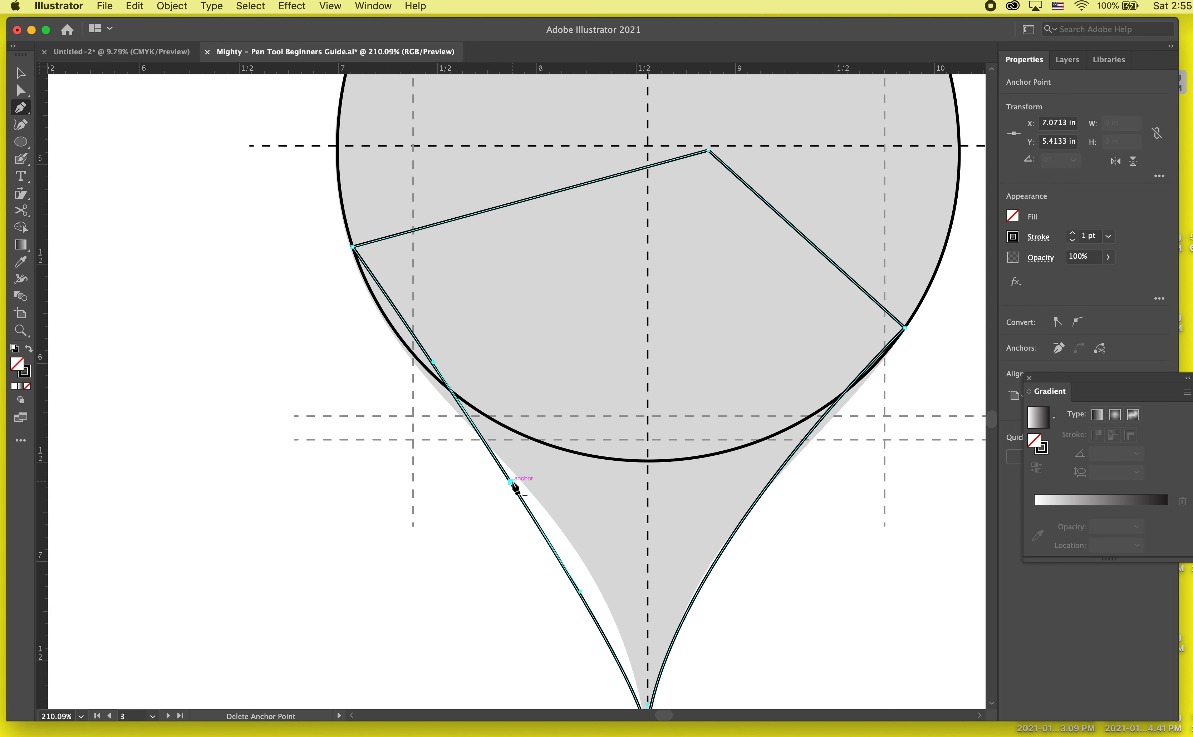
click(21, 90)
click(438, 538)
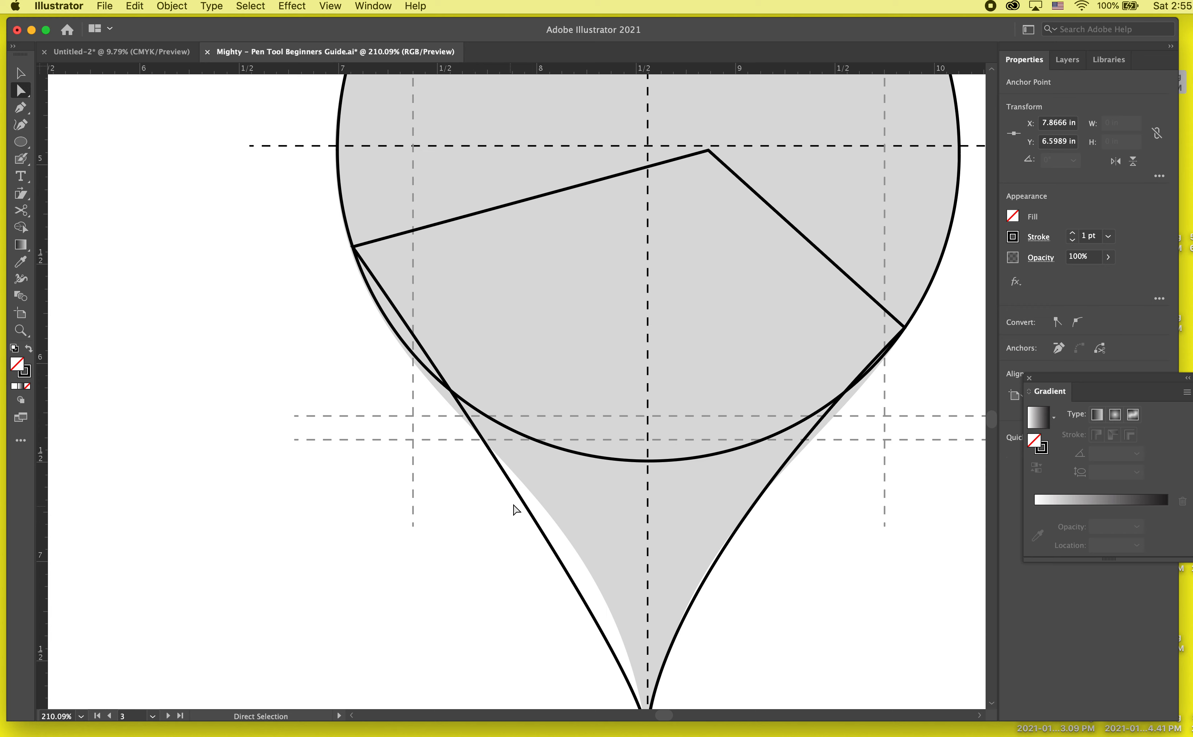
- Pull the upper handle of the left-edge anchor below the ellipse outward and shift the anchor inward so the curve follows the grey template
click(510, 484)
drag(437, 371, 381, 361)
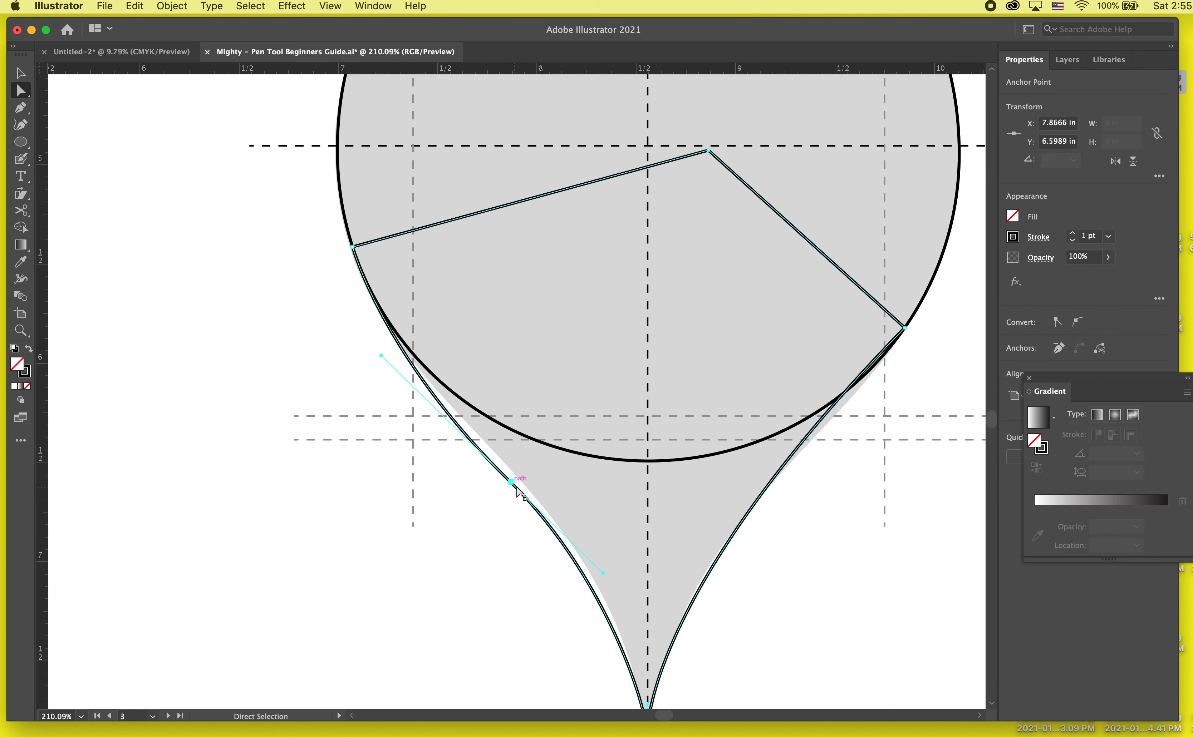
drag(511, 483, 516, 472)
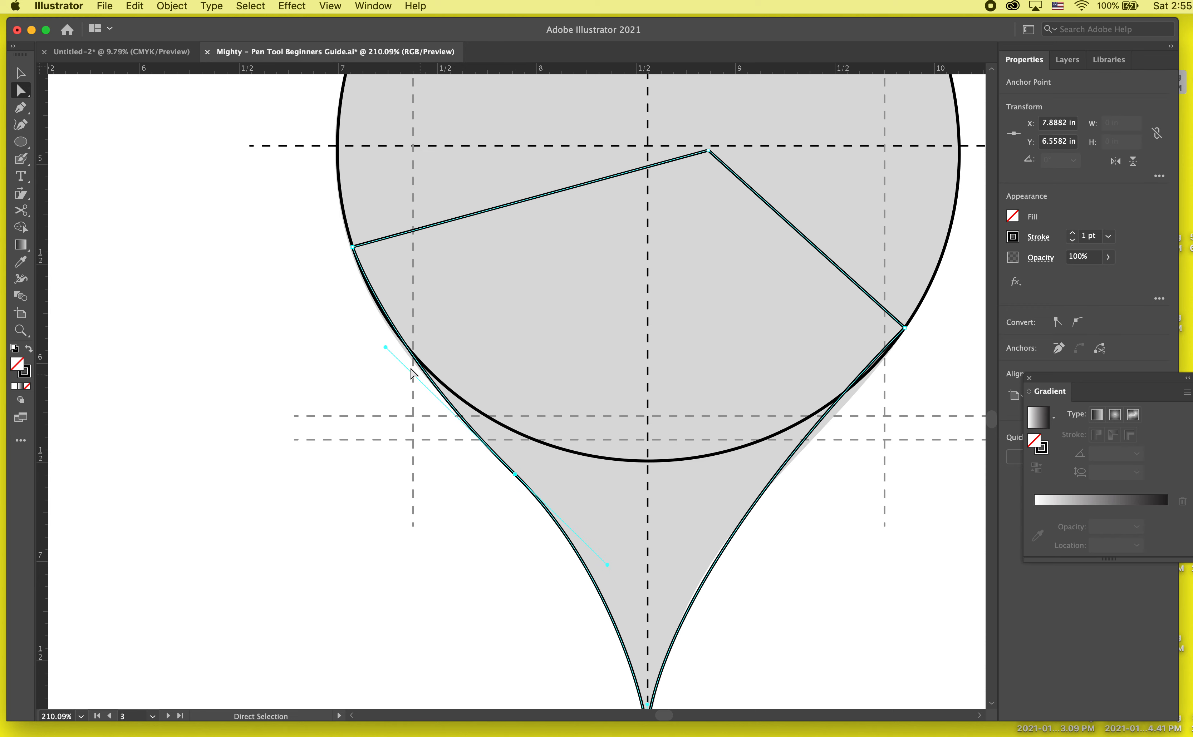
drag(365, 338, 372, 338)
click(515, 473)
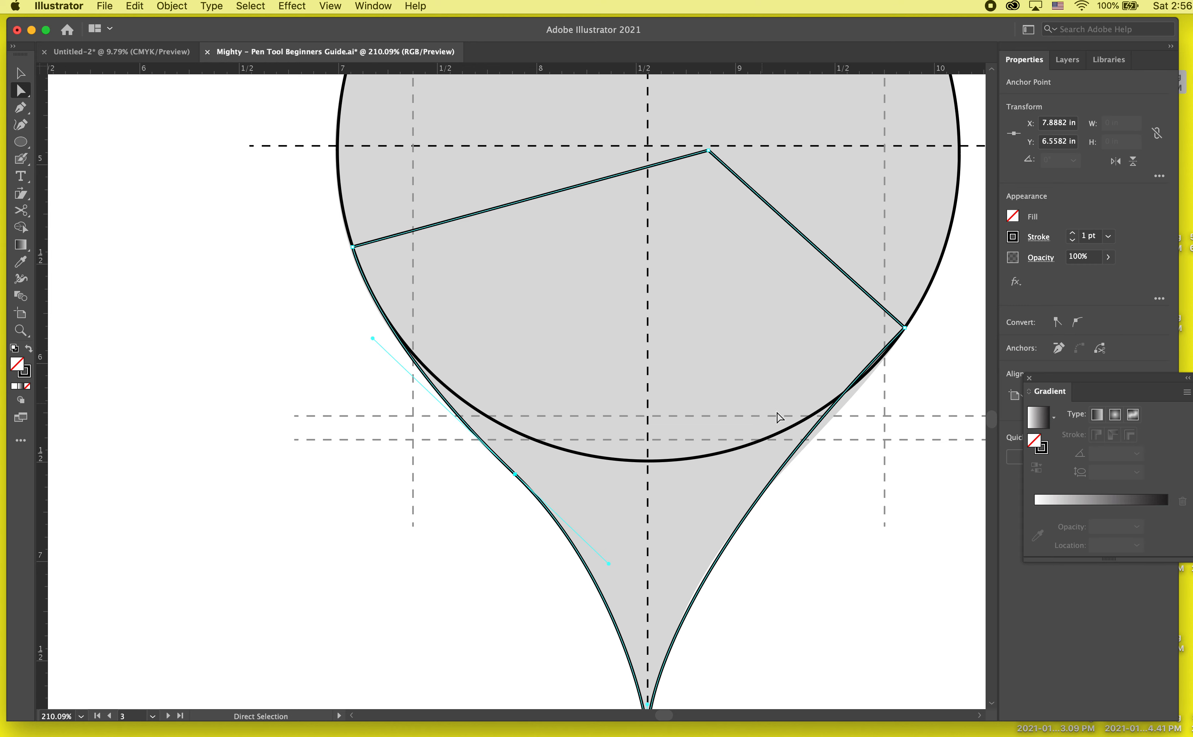
- Shorten the lower handle of the Pen path's right anchor and add an anchor point midway down the path's right edge
click(732, 534)
drag(639, 600, 760, 502)
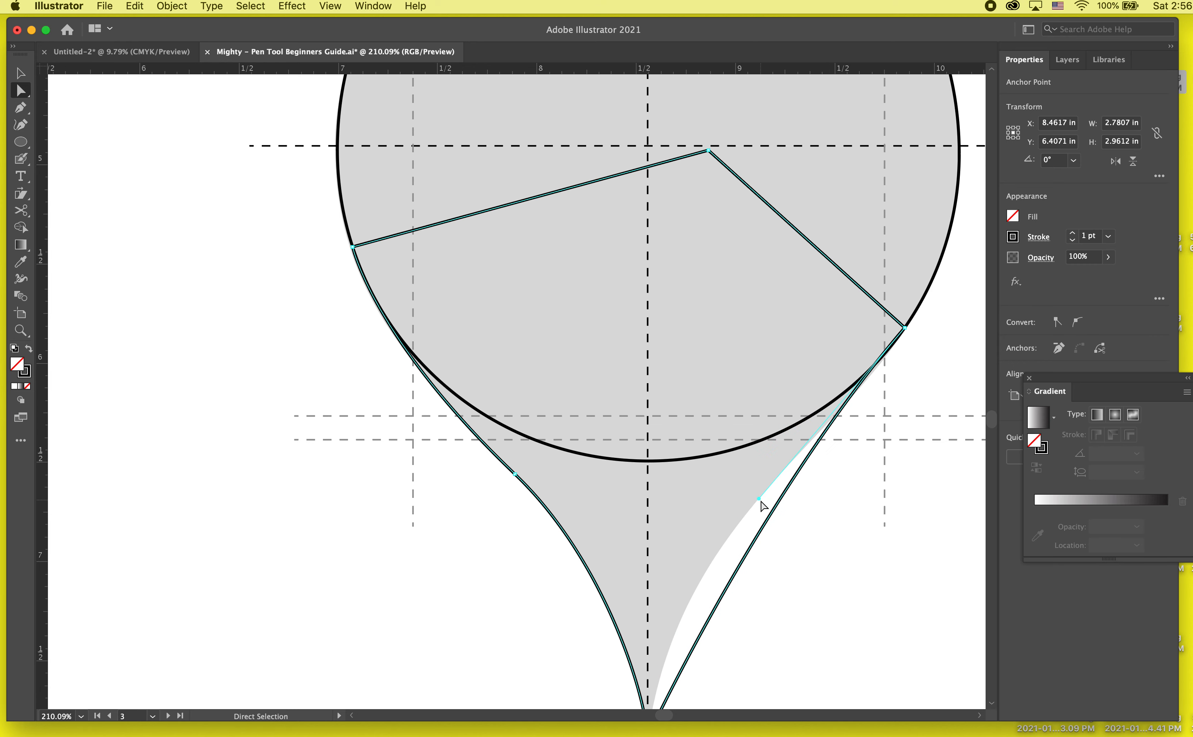
click(20, 109)
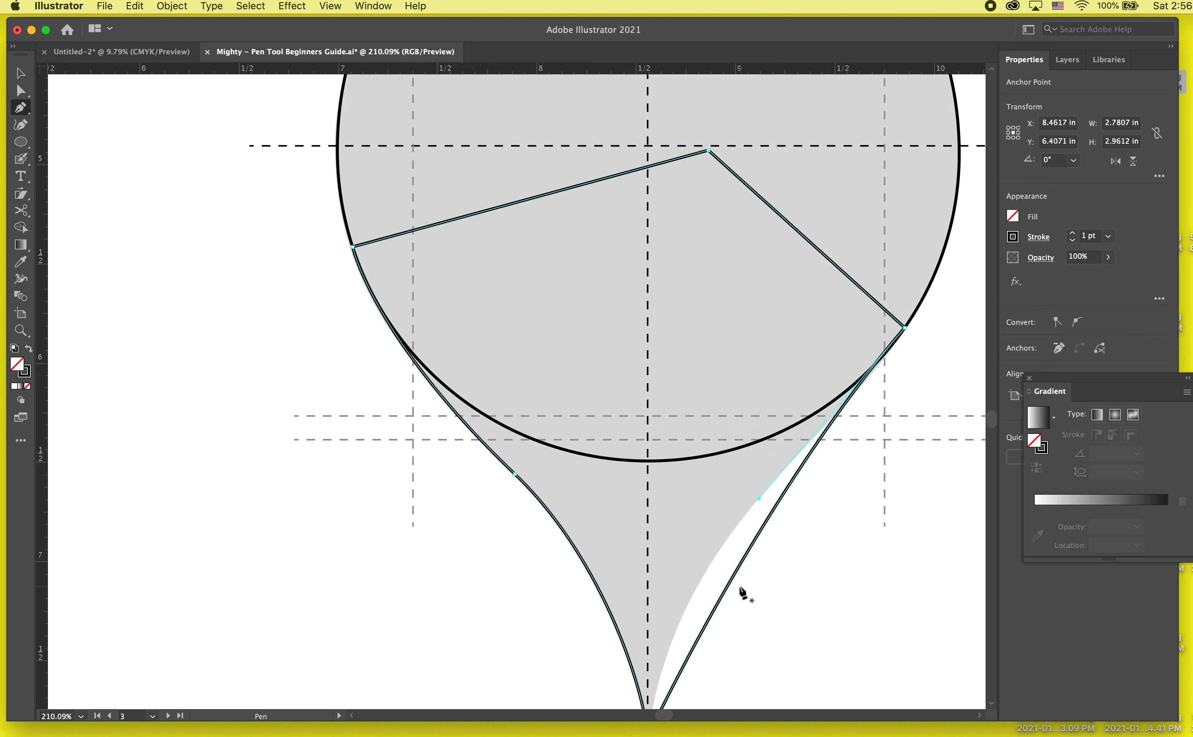
click(731, 583)
click(20, 92)
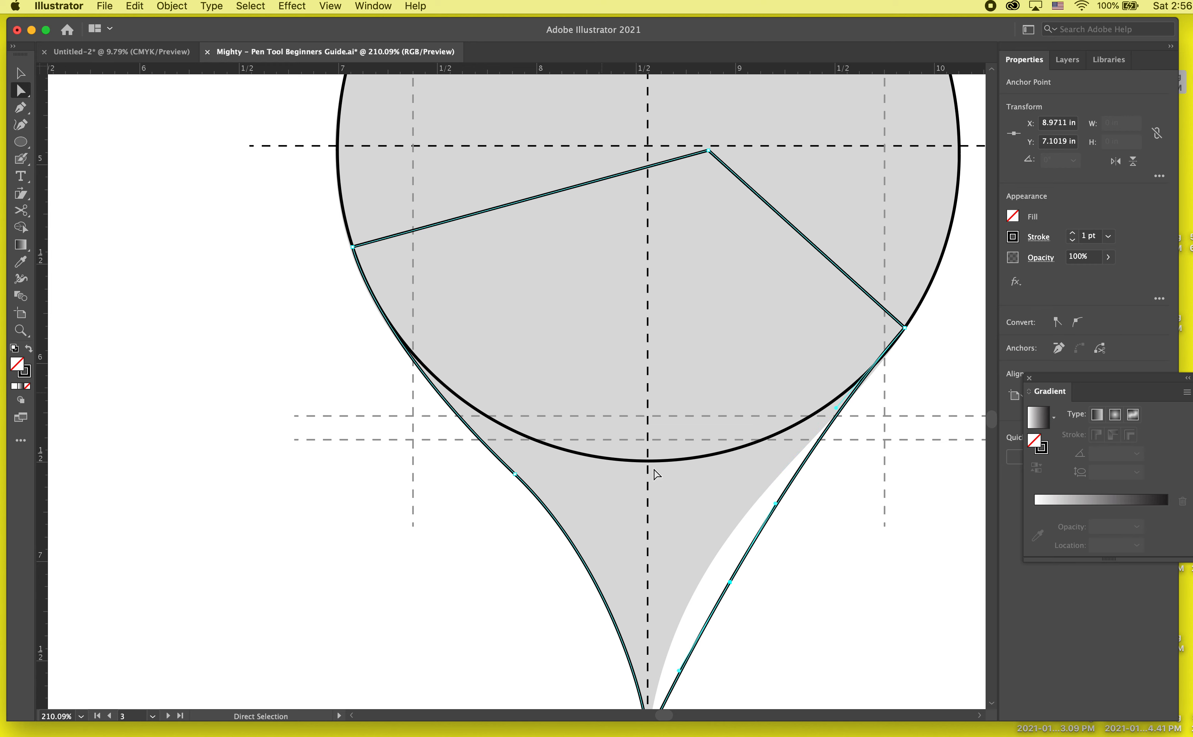
- Move the new right-edge anchor inward onto the grey template's edge, check the upper handle, and deselect the path
drag(730, 586, 708, 566)
click(848, 411)
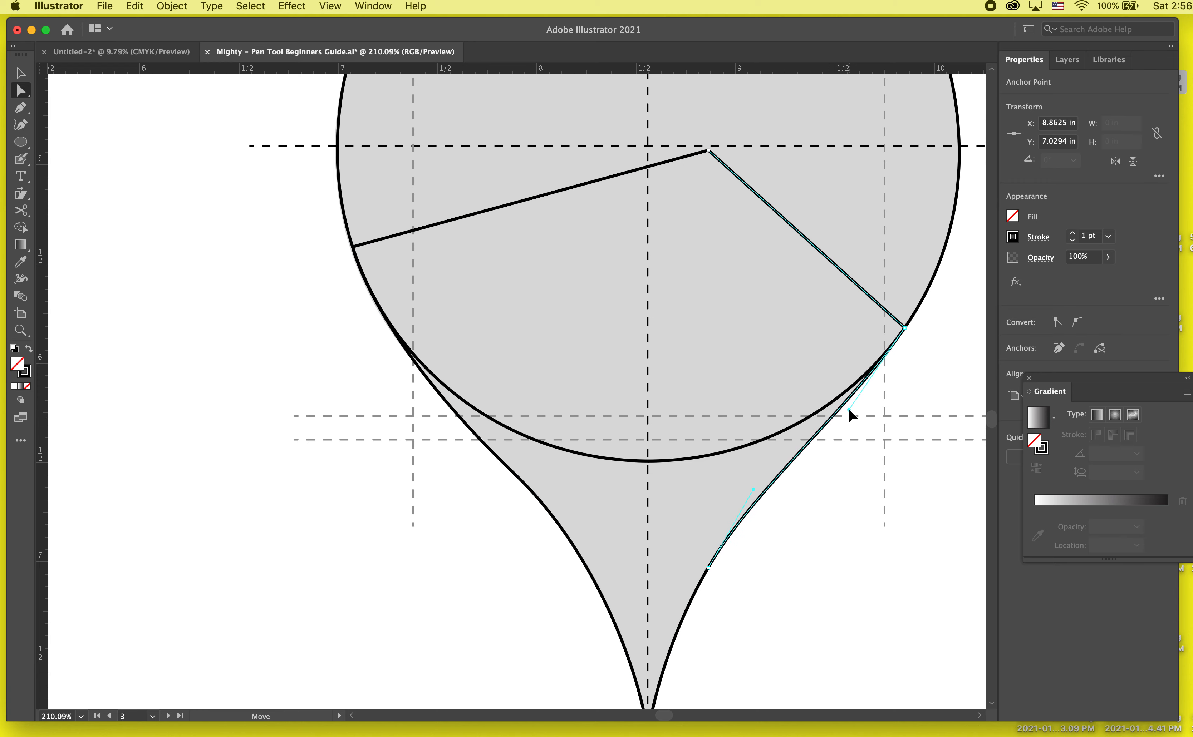
drag(849, 410, 848, 410)
click(889, 519)
- Nudge the lower handle of the left-edge anchor slightly downward to refine the curve toward the tip, and deselect
scroll(887, 520, down, 3)
scroll(883, 529, right, 4)
scroll(882, 530, down, 2)
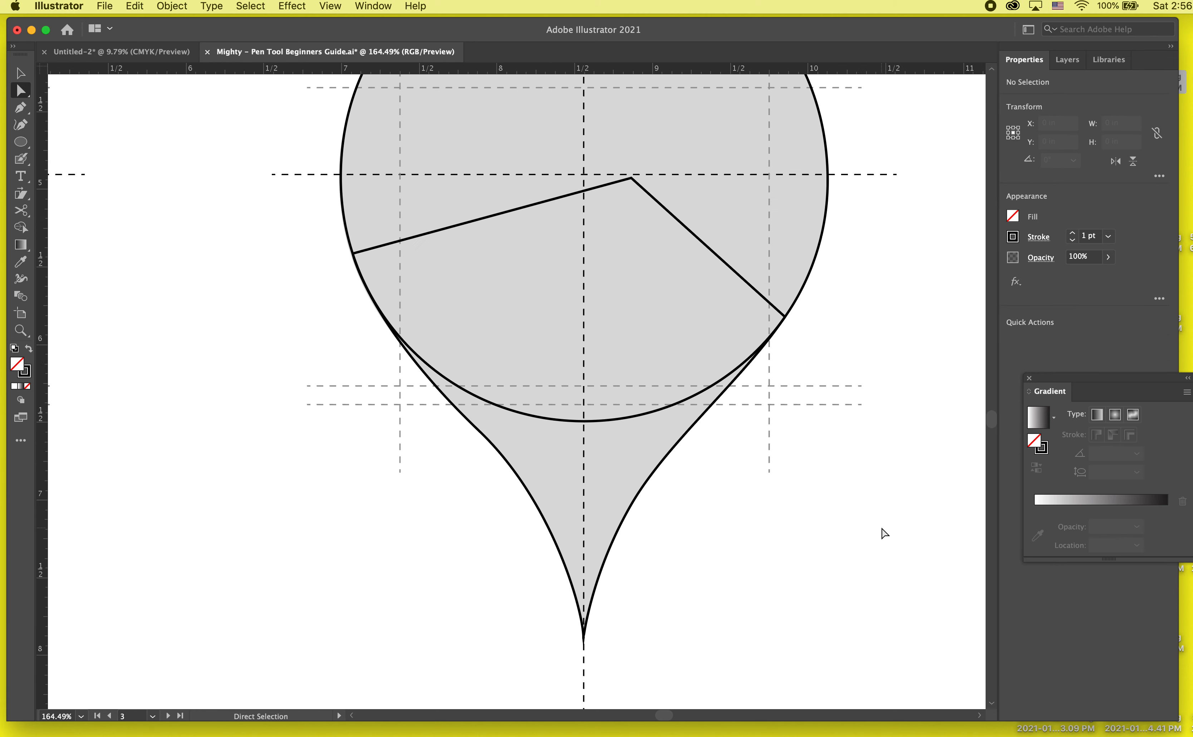
scroll(570, 646, down, 2)
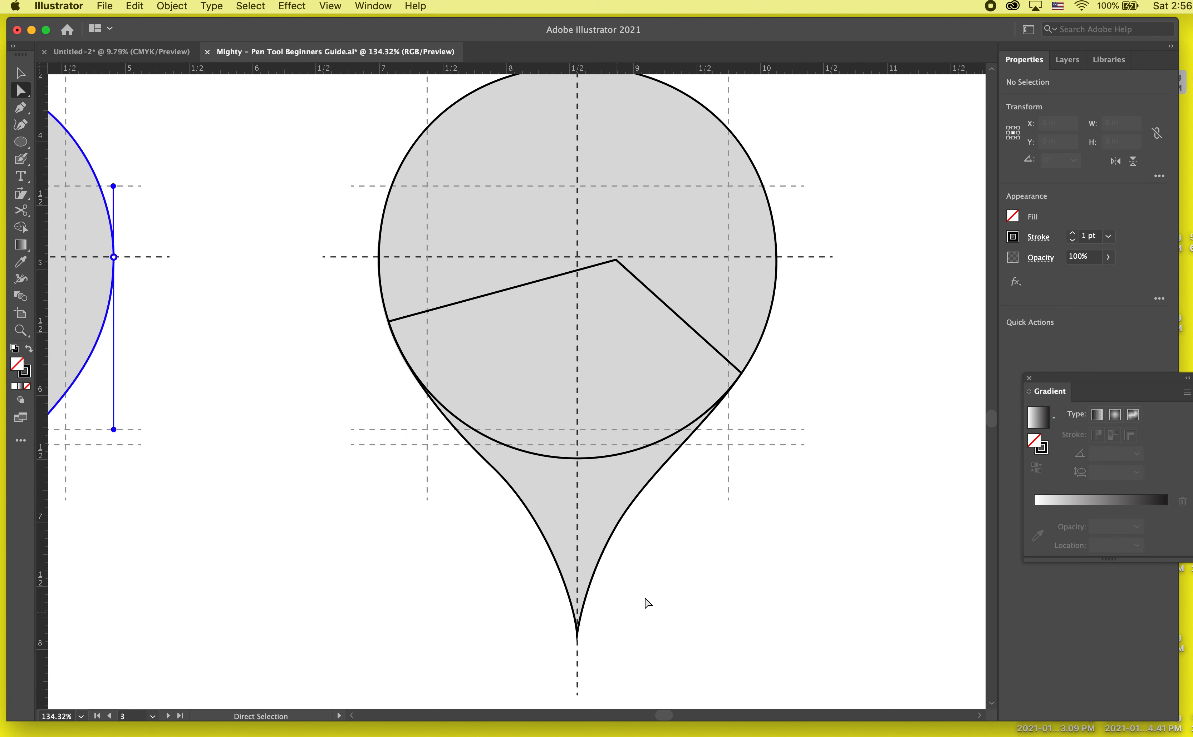
click(514, 509)
drag(552, 524, 560, 533)
click(500, 494)
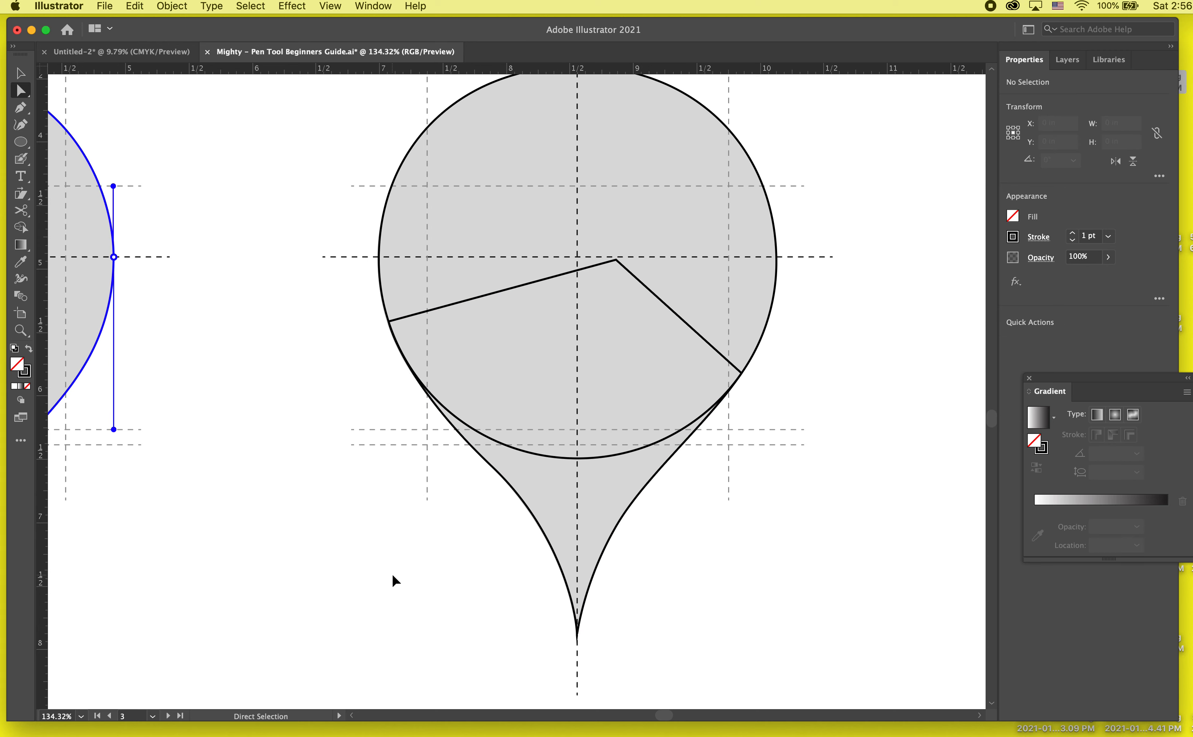
- Select the whole lower Pen path, try a 2 pt stroke on it, and undo the stroke change
key(v)
scroll(387, 575, down, 5)
scroll(387, 575, left, 5)
scroll(386, 579, up, 5)
scroll(386, 579, right, 2)
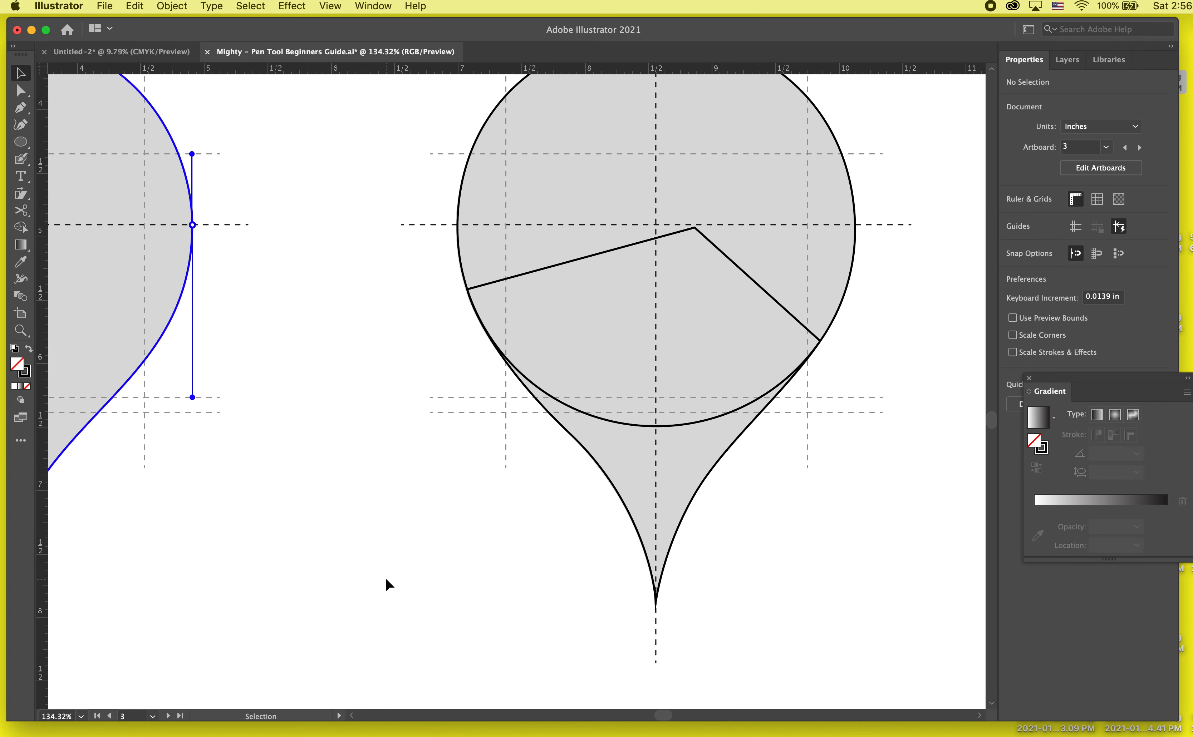
scroll(386, 580, left, 1)
scroll(216, 291, down, 3)
click(611, 302)
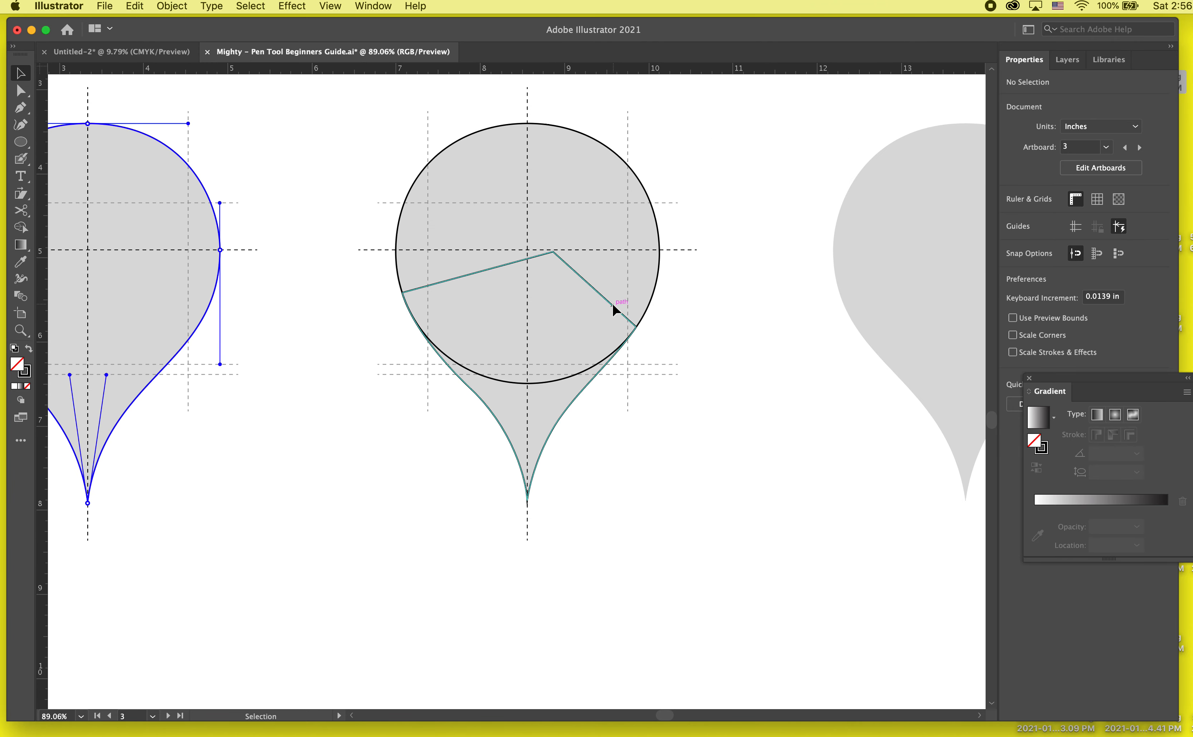
click(1071, 233)
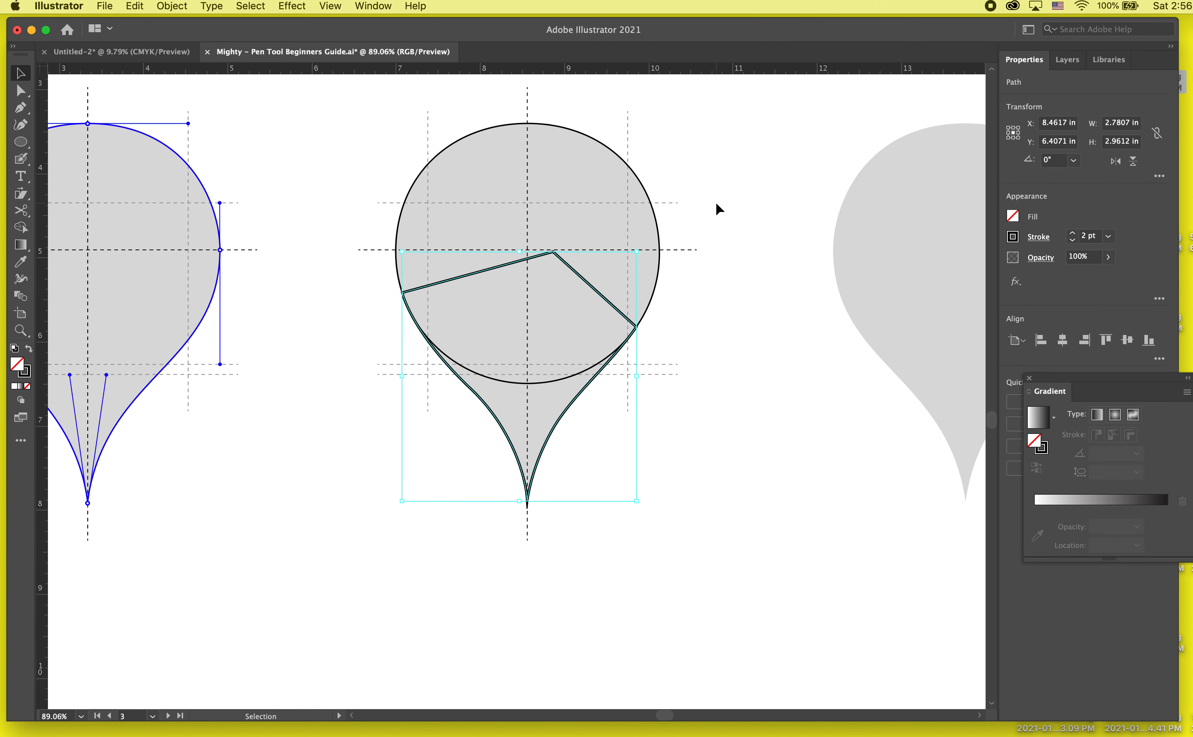
key(super+z)
- Fill the lower Pen path and the ellipse above it with the same bright red swatch
click(1011, 217)
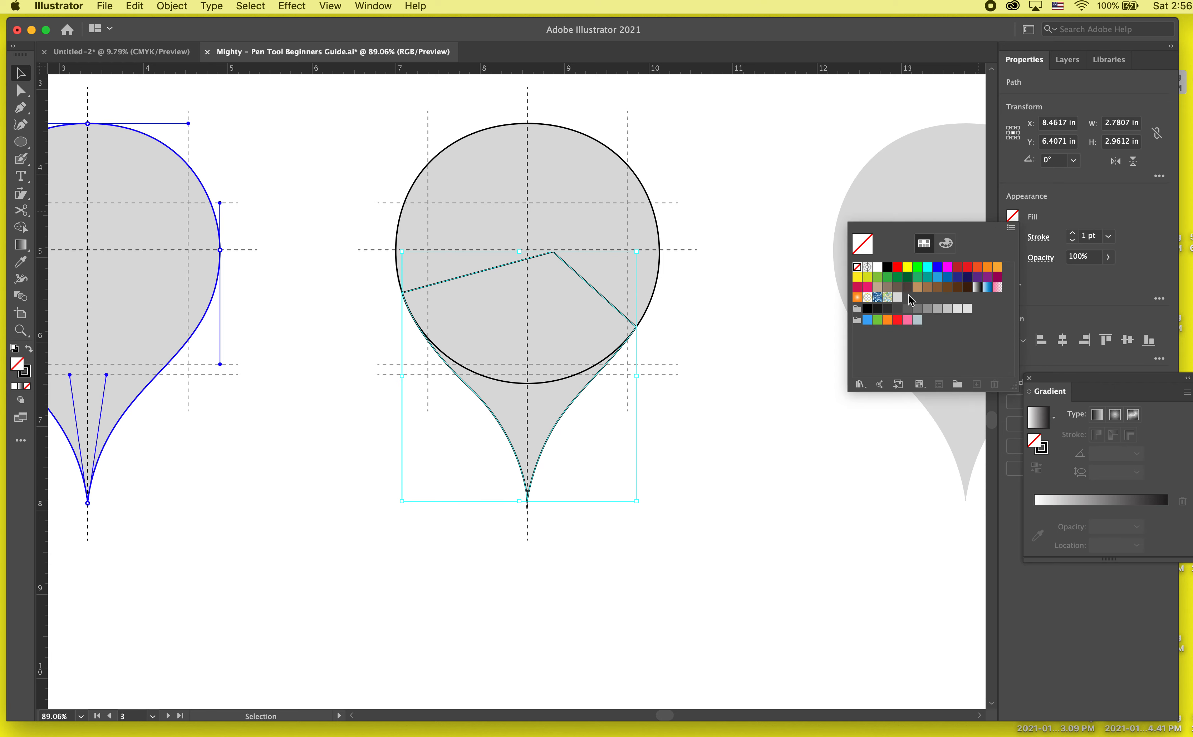
click(897, 268)
click(632, 174)
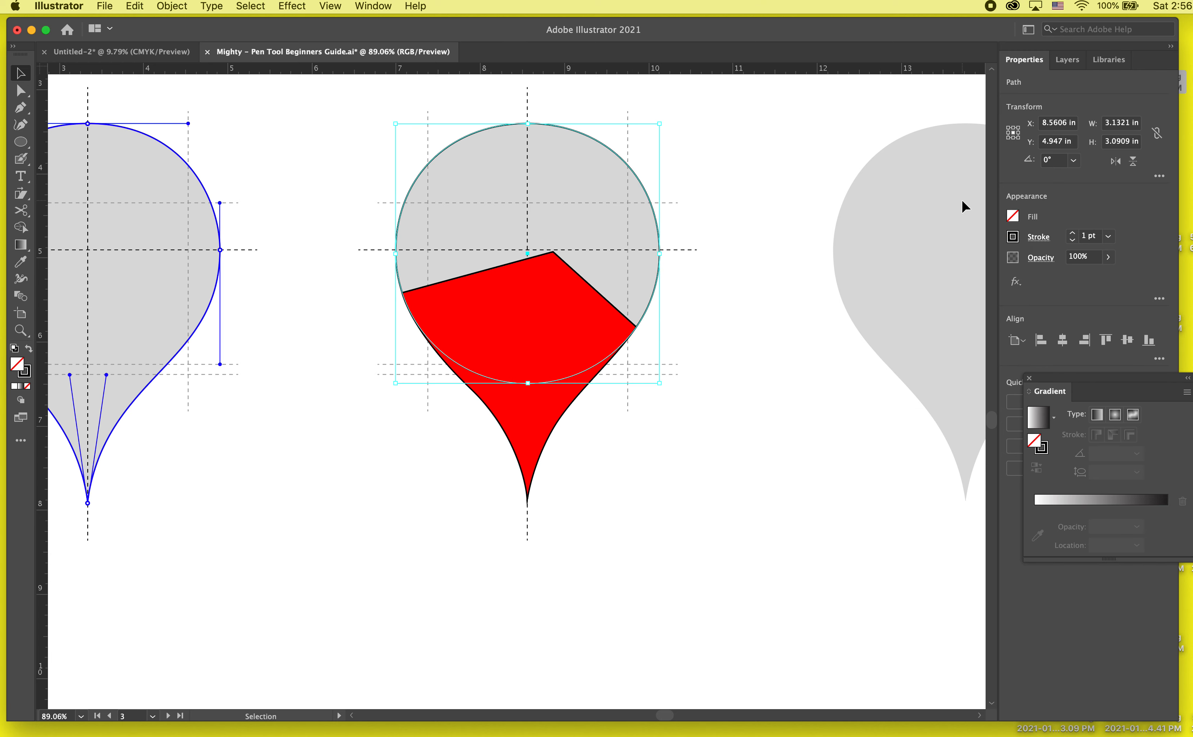
click(1013, 218)
click(898, 268)
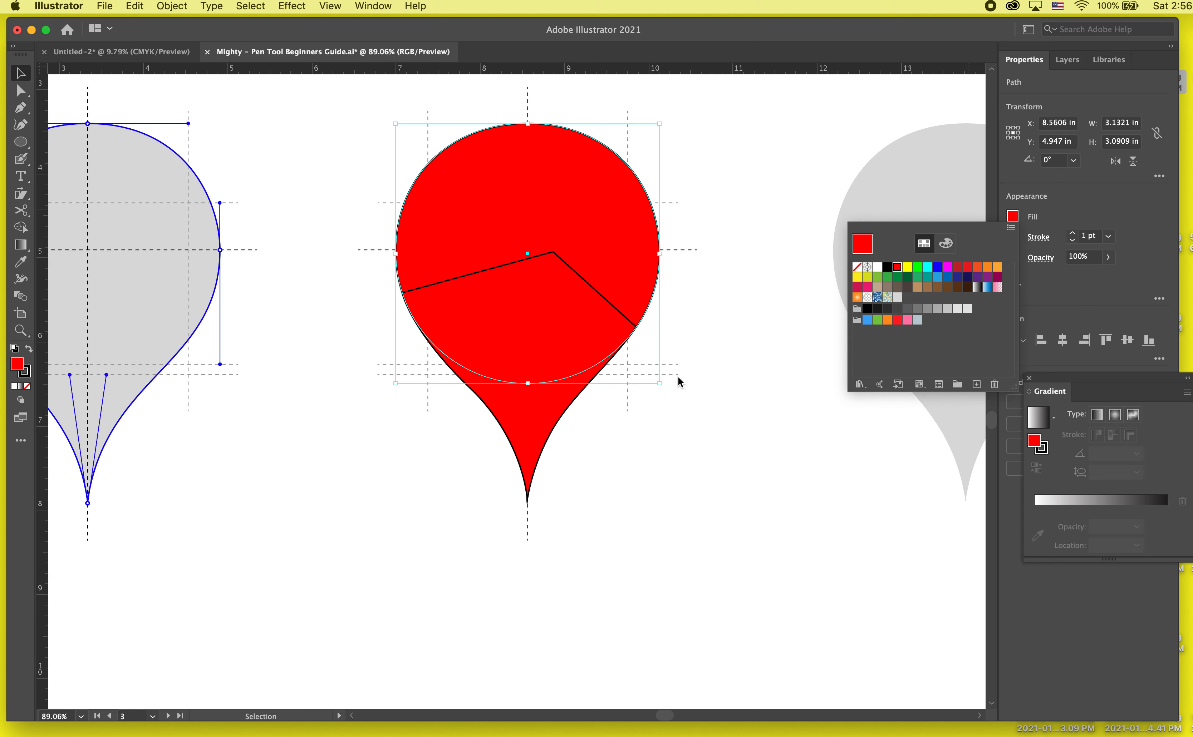
- Remove the stroke from both the red ellipse and the red Pen path, and deselect them
click(522, 265)
click(1073, 241)
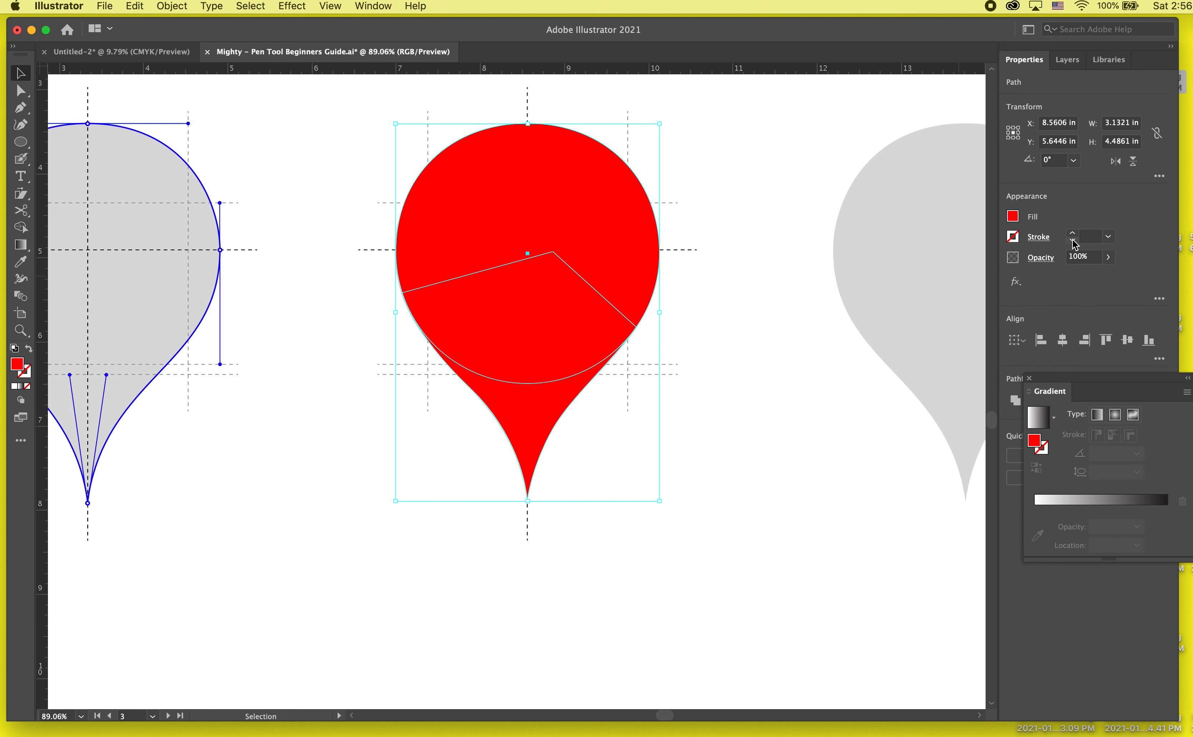
click(821, 415)
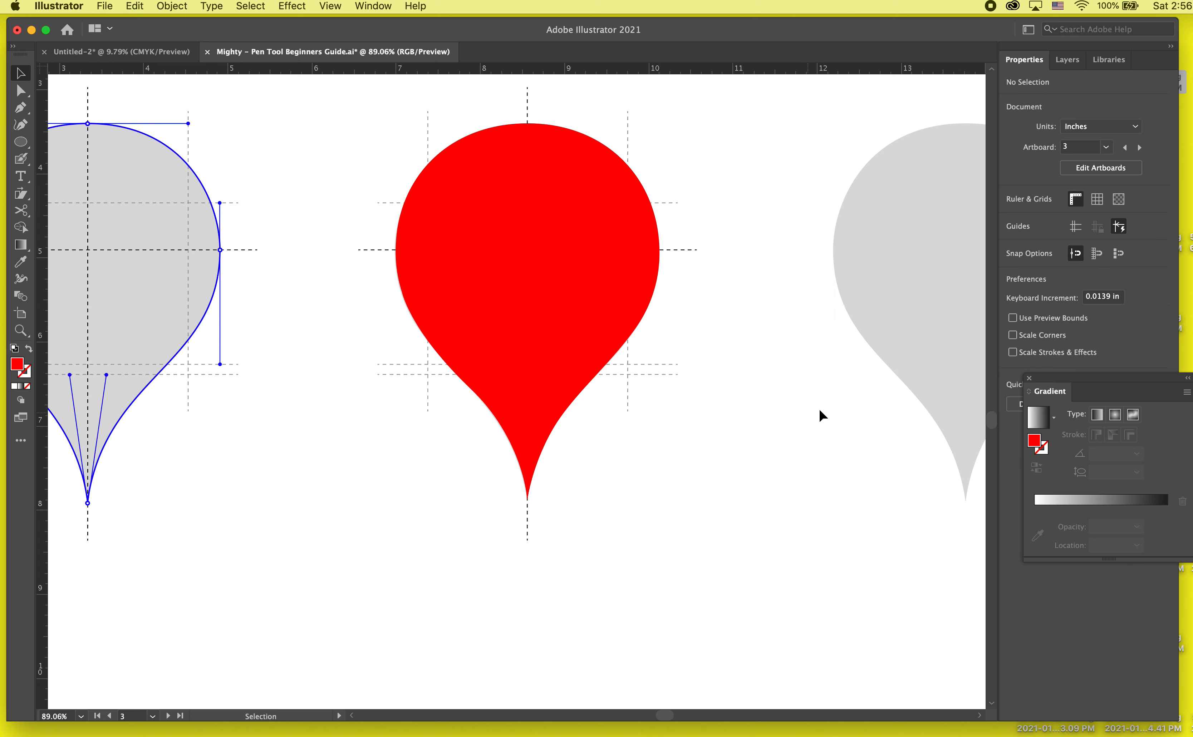
click(563, 356)
click(641, 212)
click(772, 180)
- Show the Pathfinder options beside the artwork, unite the ellipse and the Pen path into one red teardrop, and deselect it
click(373, 6)
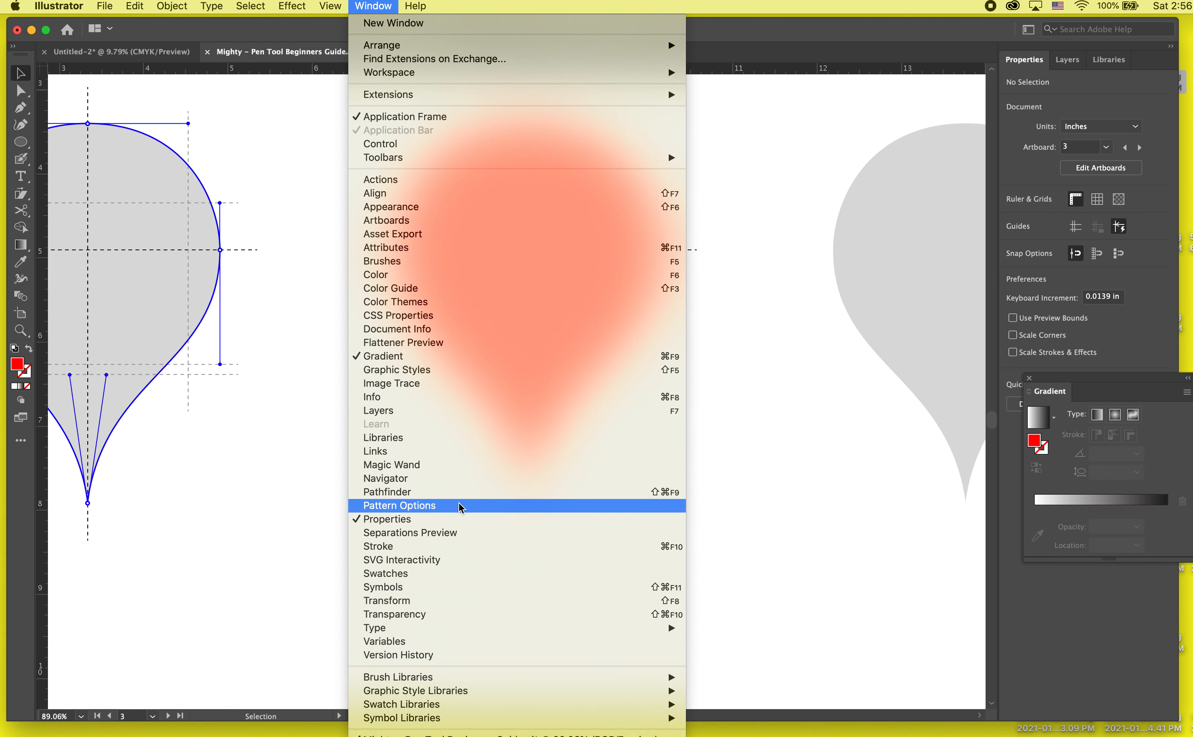
click(457, 492)
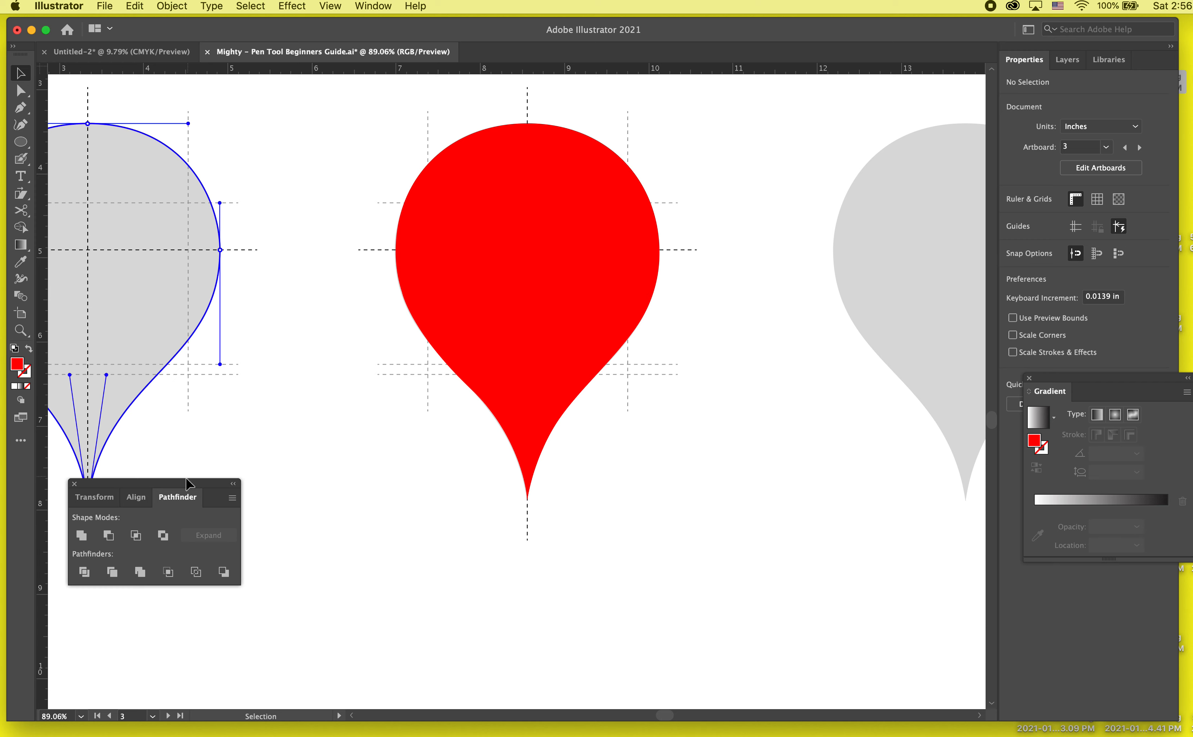
drag(187, 478, 246, 277)
click(633, 298)
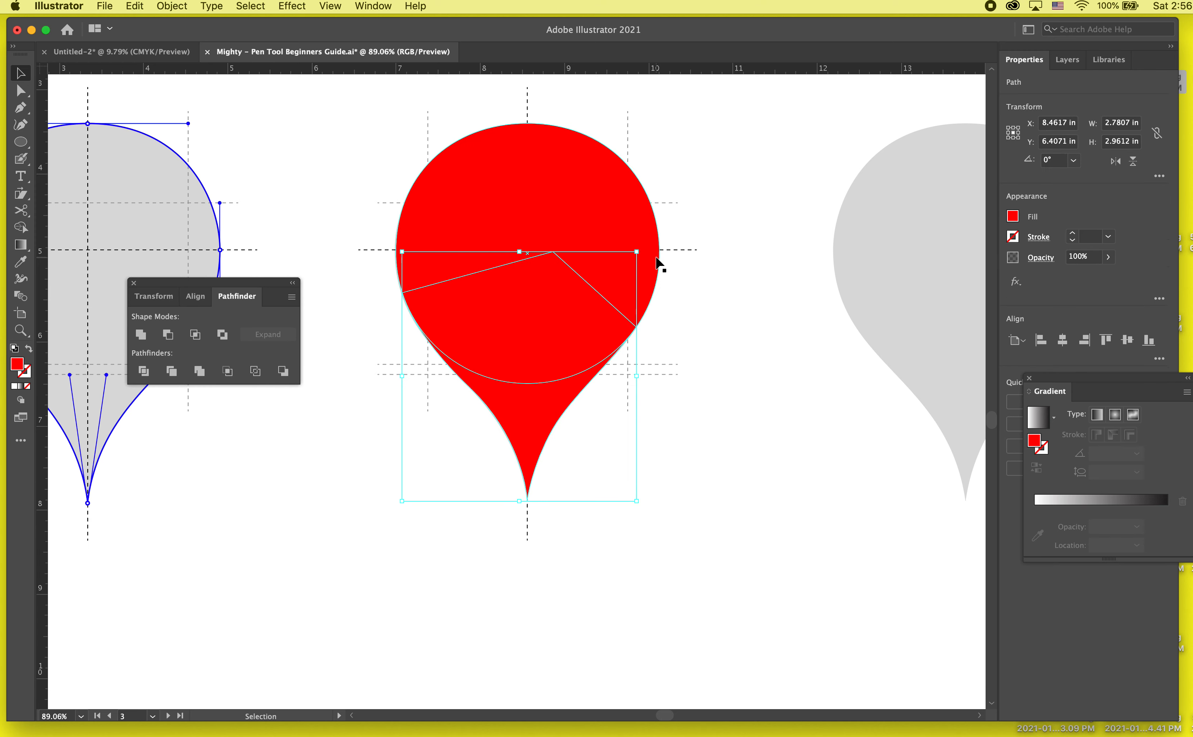
drag(795, 163, 436, 468)
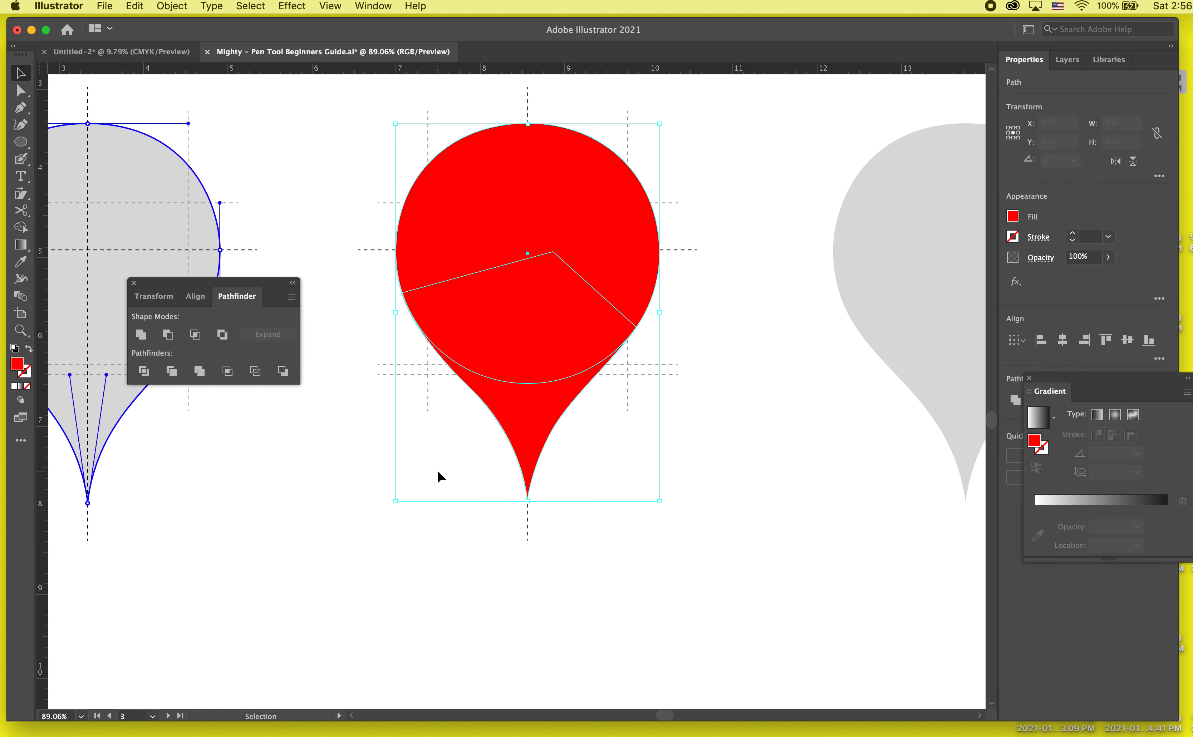
click(140, 335)
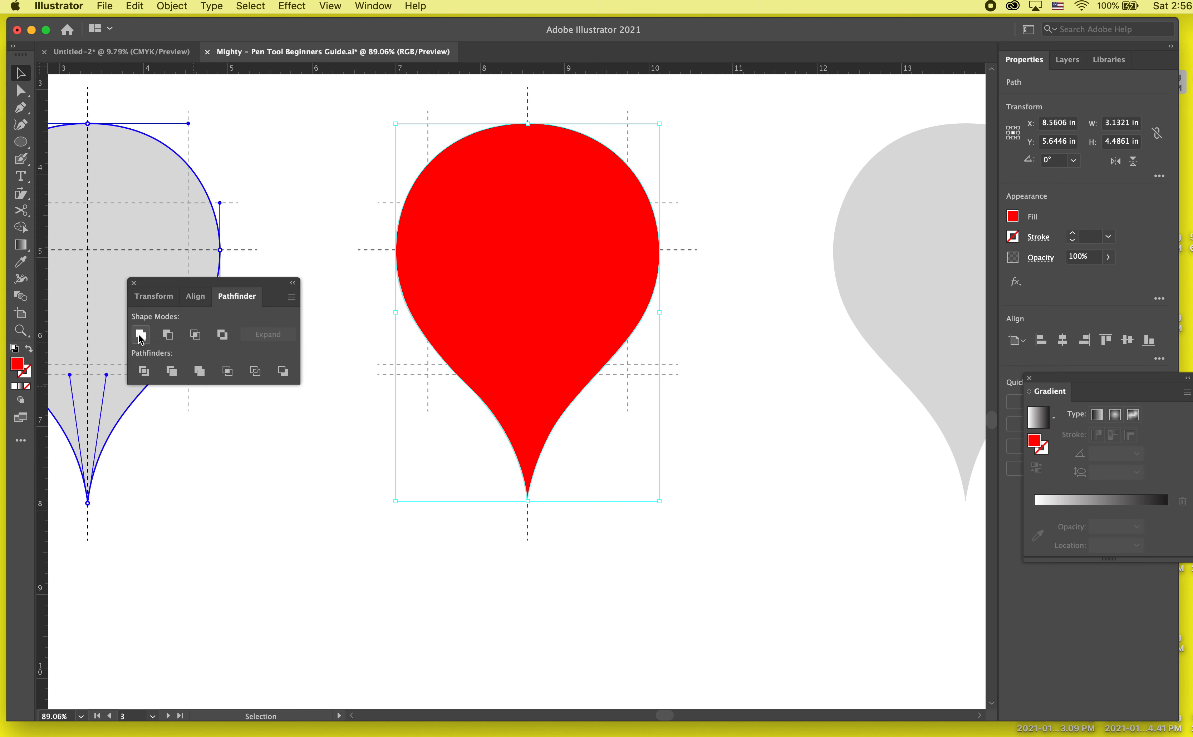
click(347, 537)
- Try moving the red teardrop up toward the rightmost grey template, undo the move, and deselect it
key(super+0)
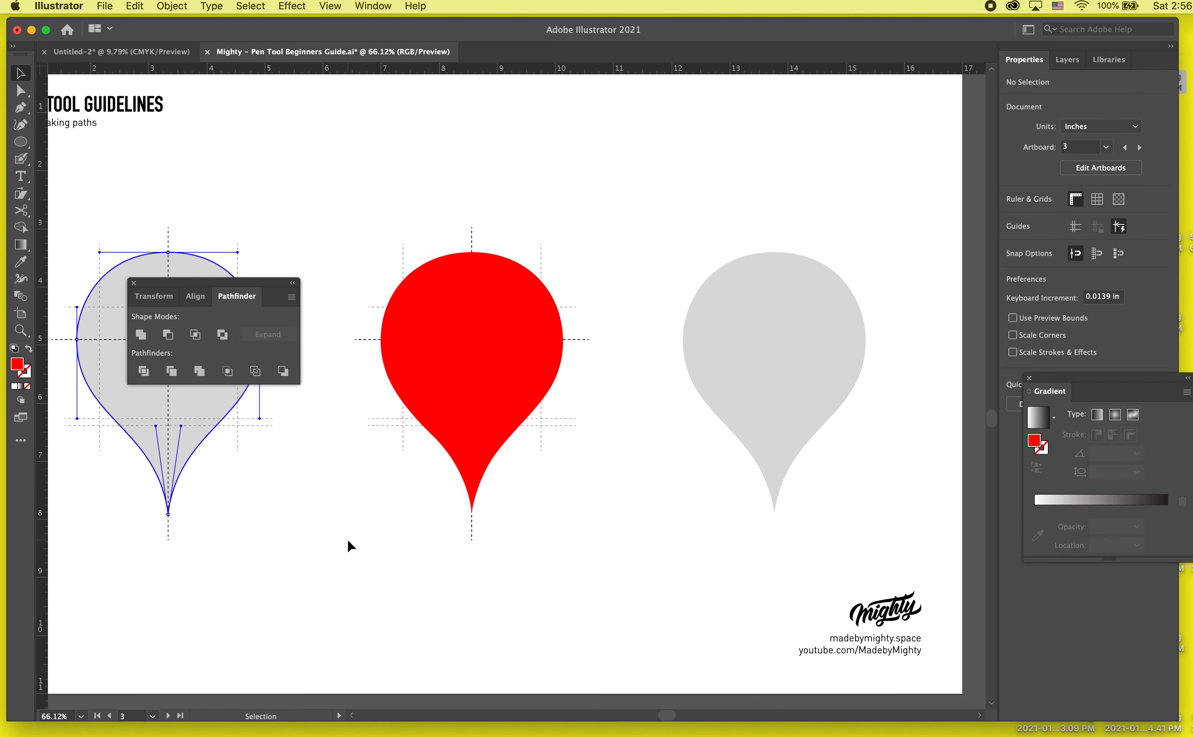
drag(472, 481, 692, 330)
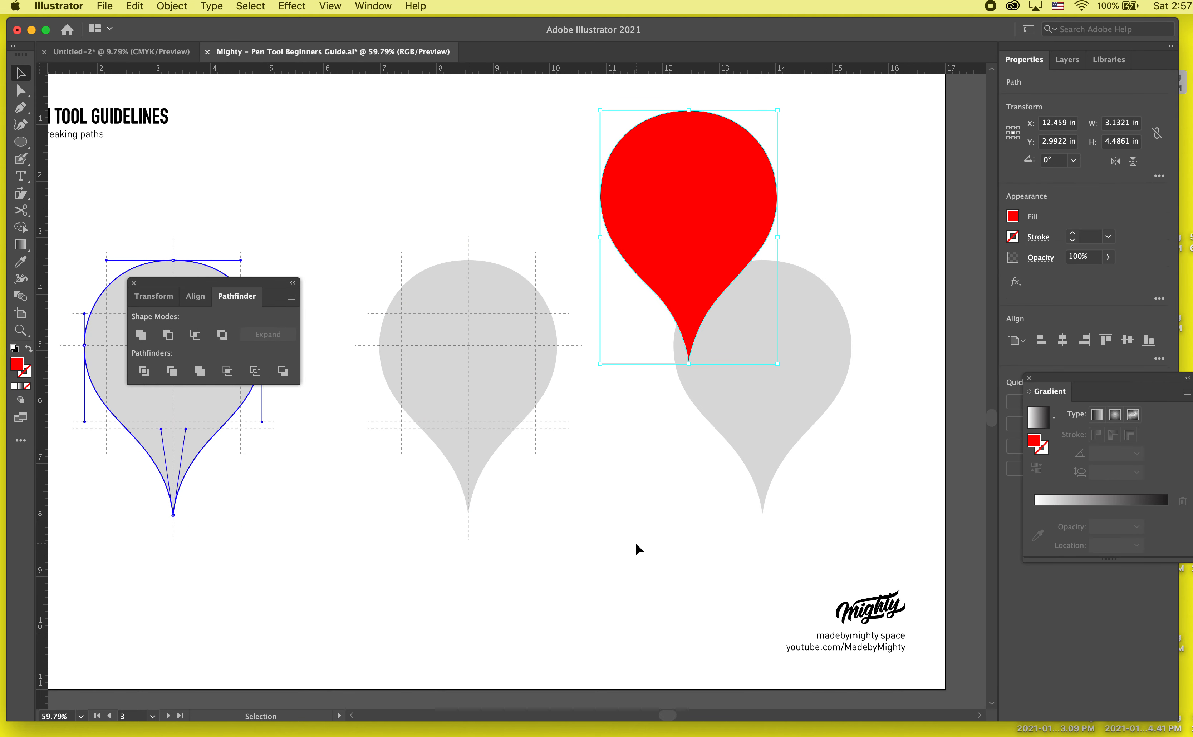
key(super+z)
click(586, 176)
click(456, 309)
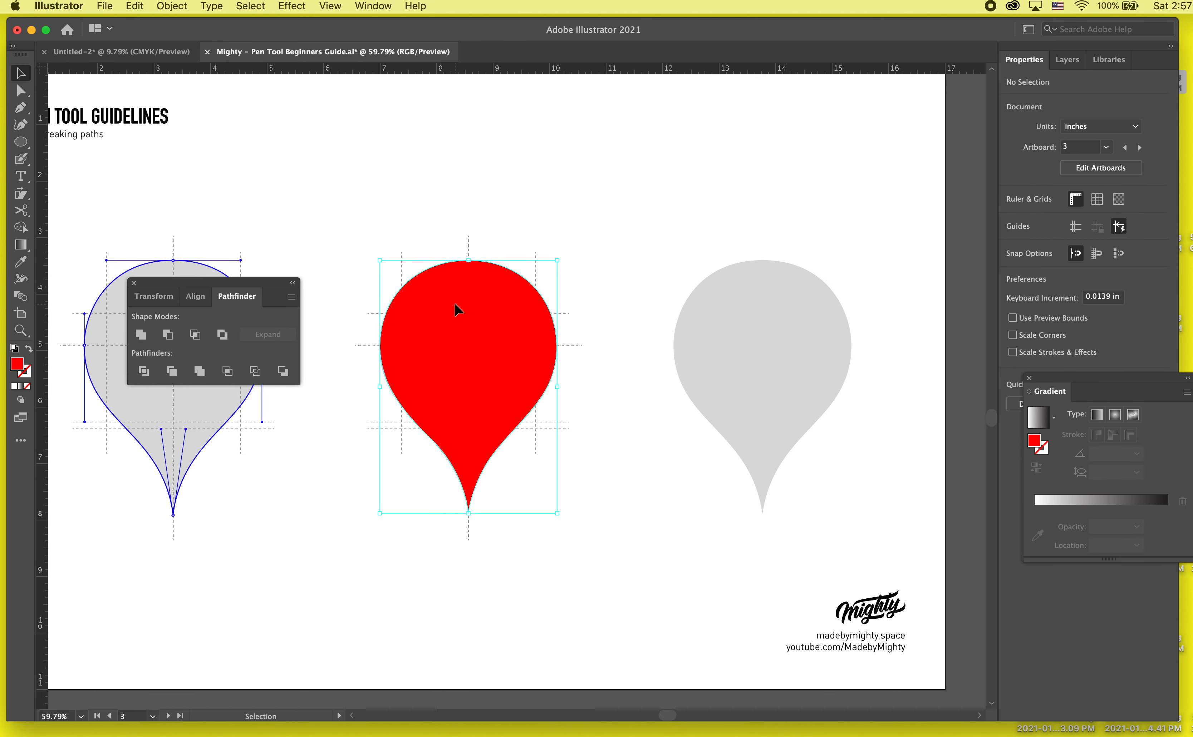
click(536, 234)
- Duplicate the red teardrop, scale the copy proportionally to about 1.57 by 2.24 in, and place it centred in the original's lower half
scroll(536, 233, up, 1)
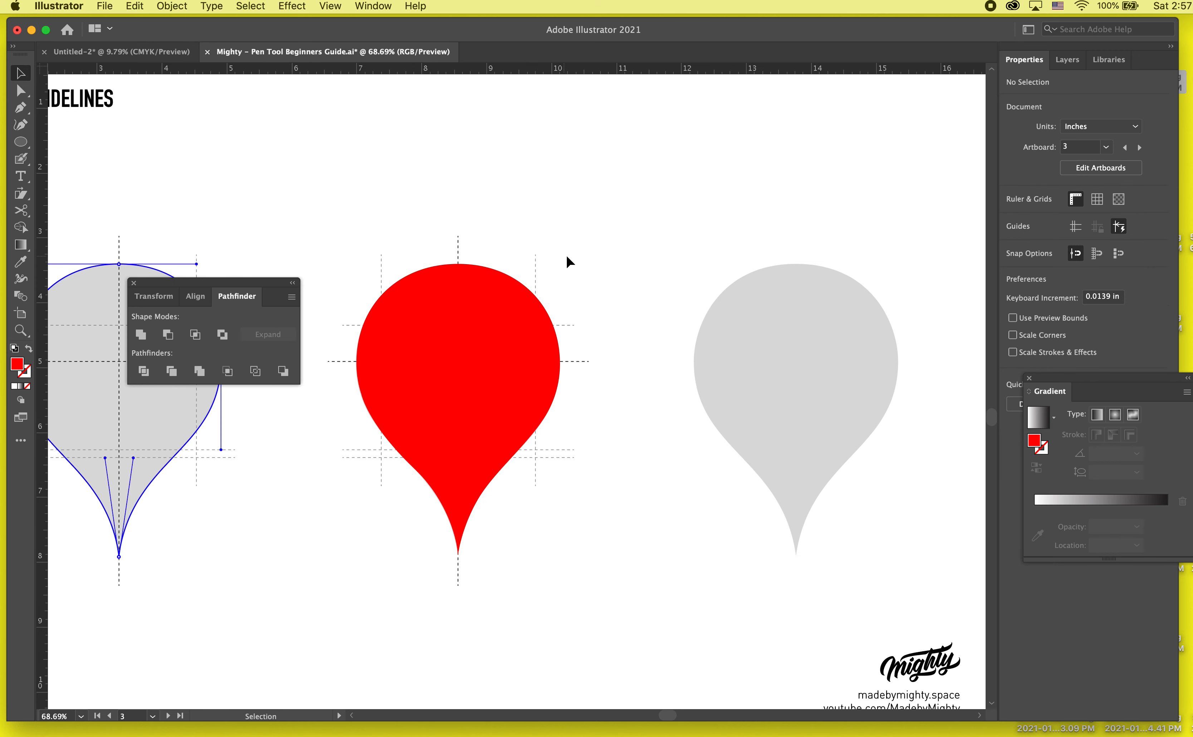
click(416, 434)
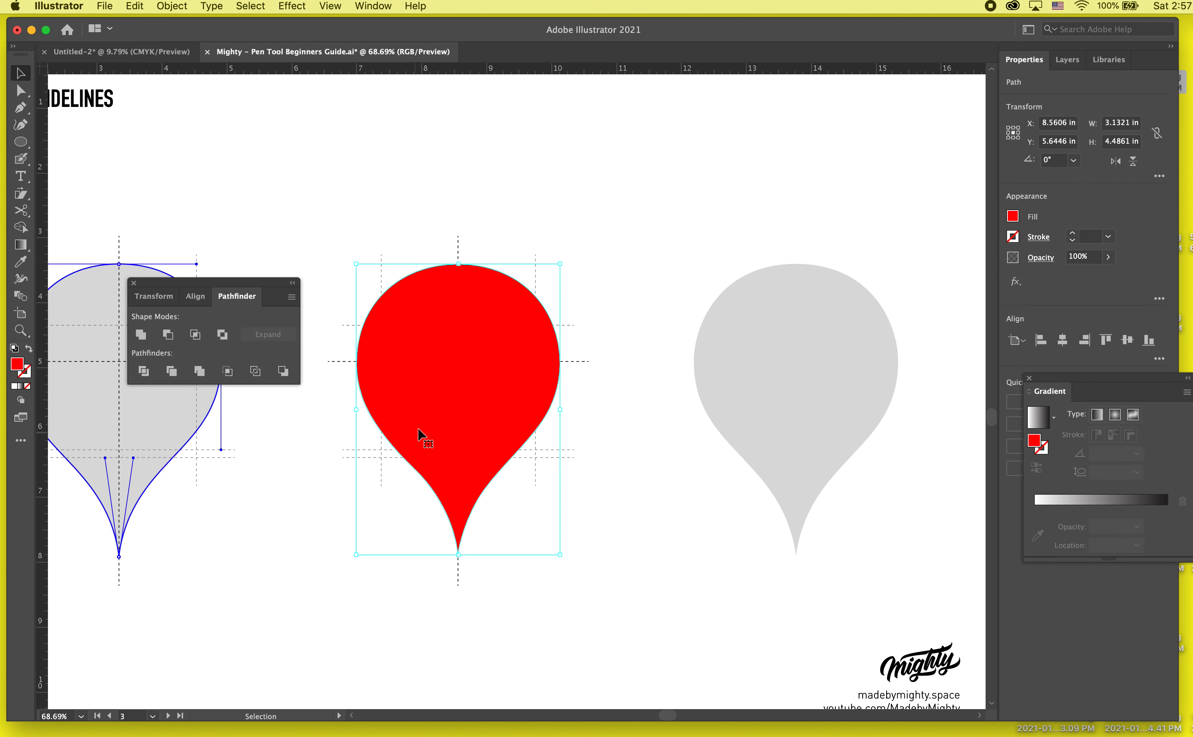
drag(424, 433, 778, 371)
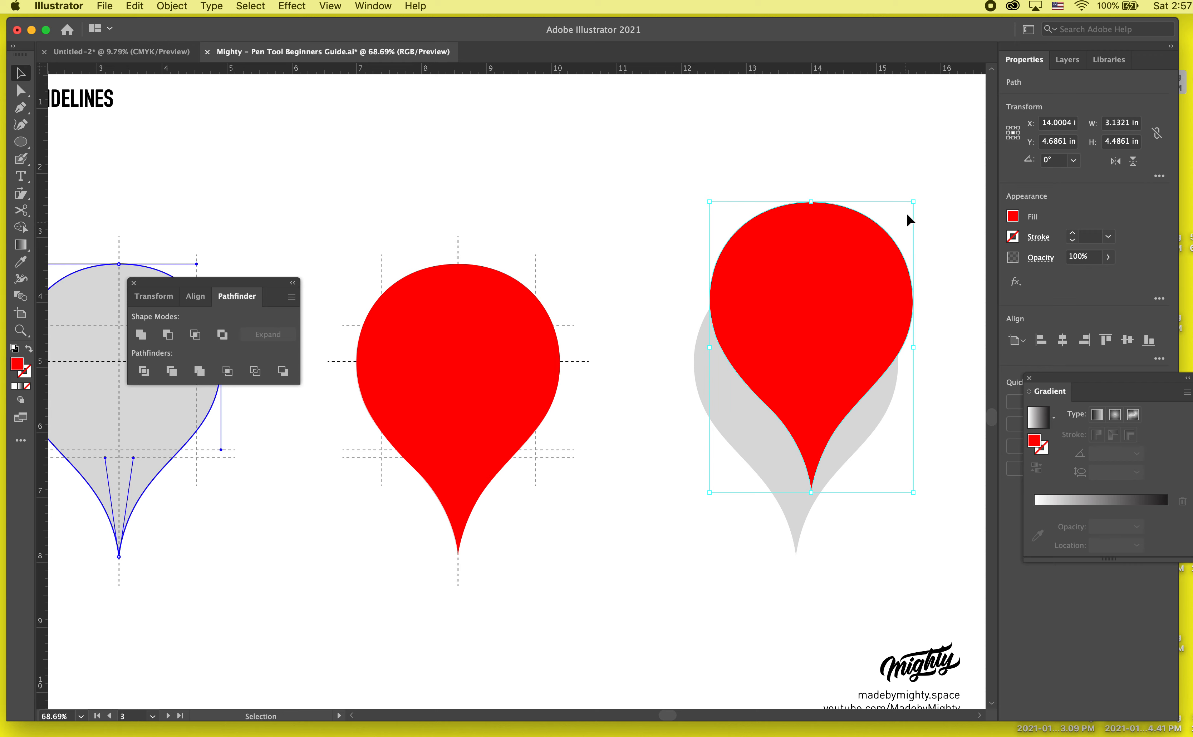
drag(915, 199, 815, 346)
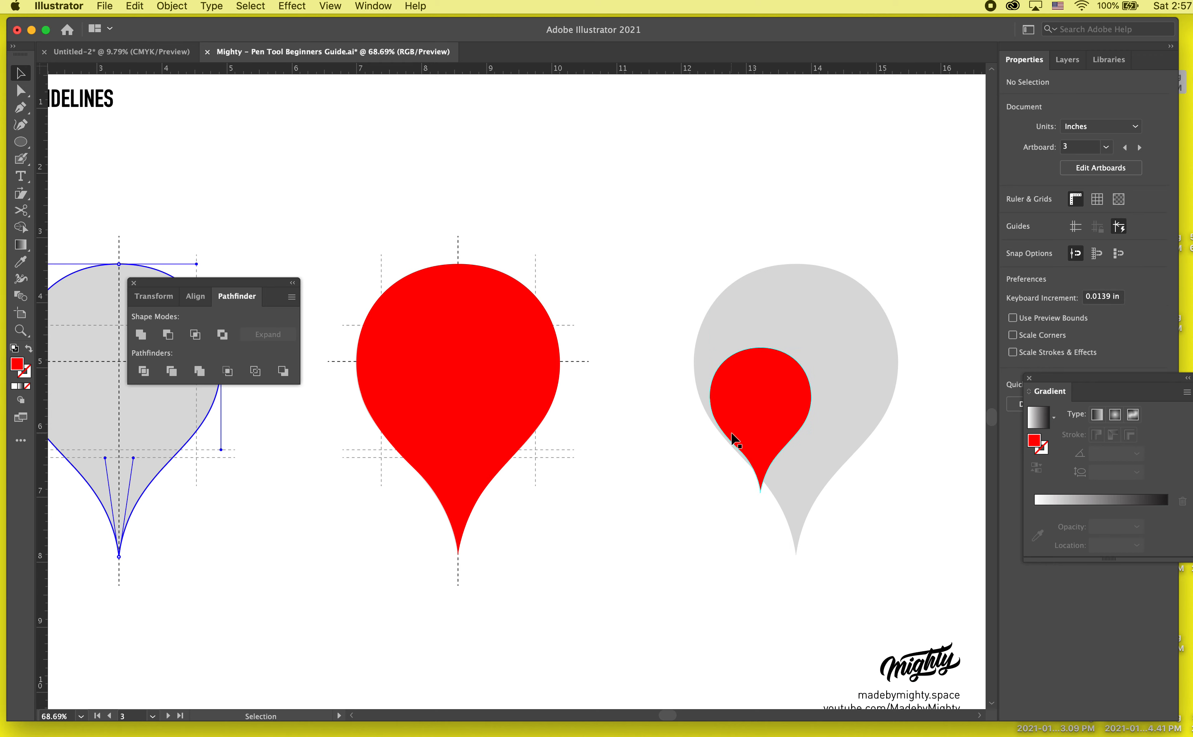
drag(732, 434, 427, 458)
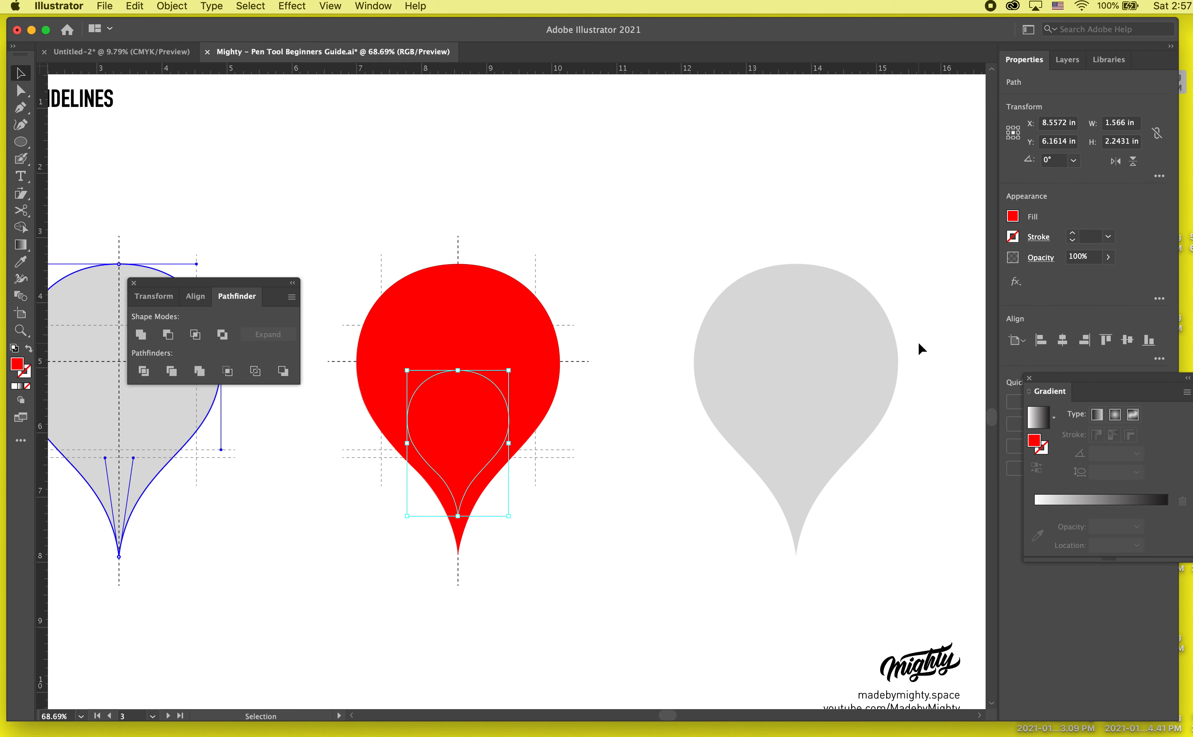
- Fill the small teardrop copy with a dark grey swatch and deselect it
click(1013, 217)
click(904, 311)
click(574, 397)
click(696, 478)
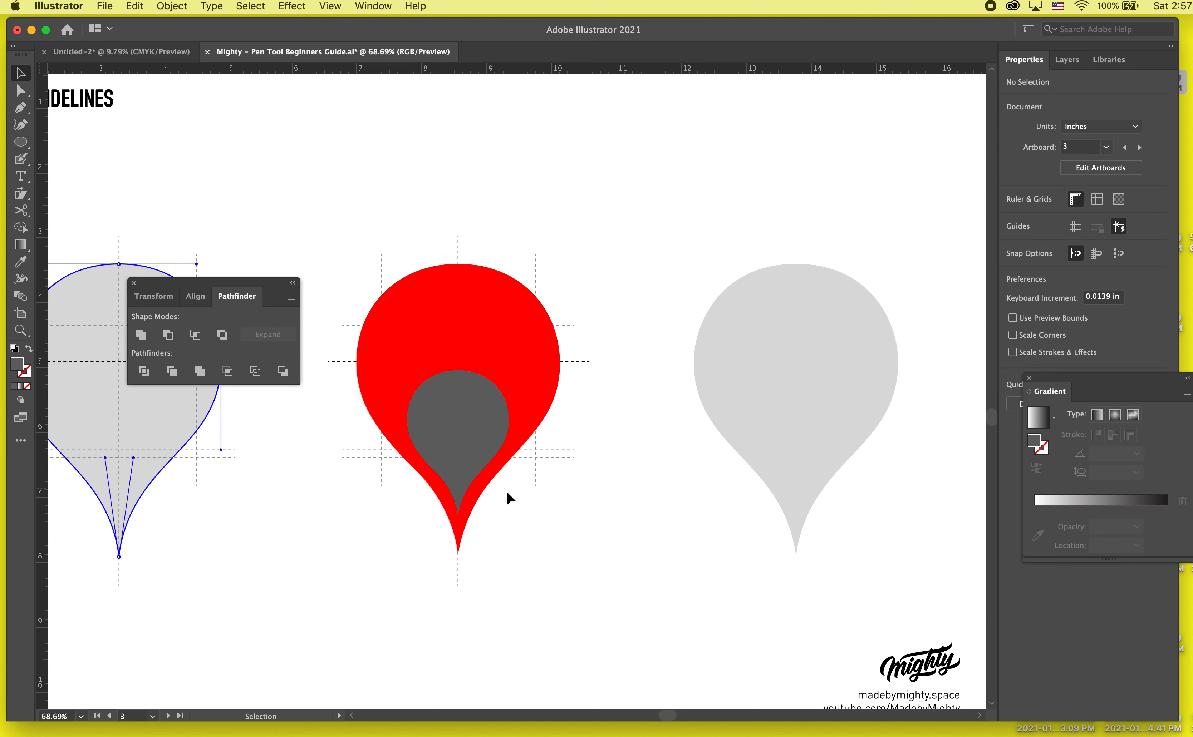
- Move the grey teardrop up and enlarge it proportionally to about 2.61 by 3.73 in, meeting the red teardrop's top edge
drag(477, 469, 481, 413)
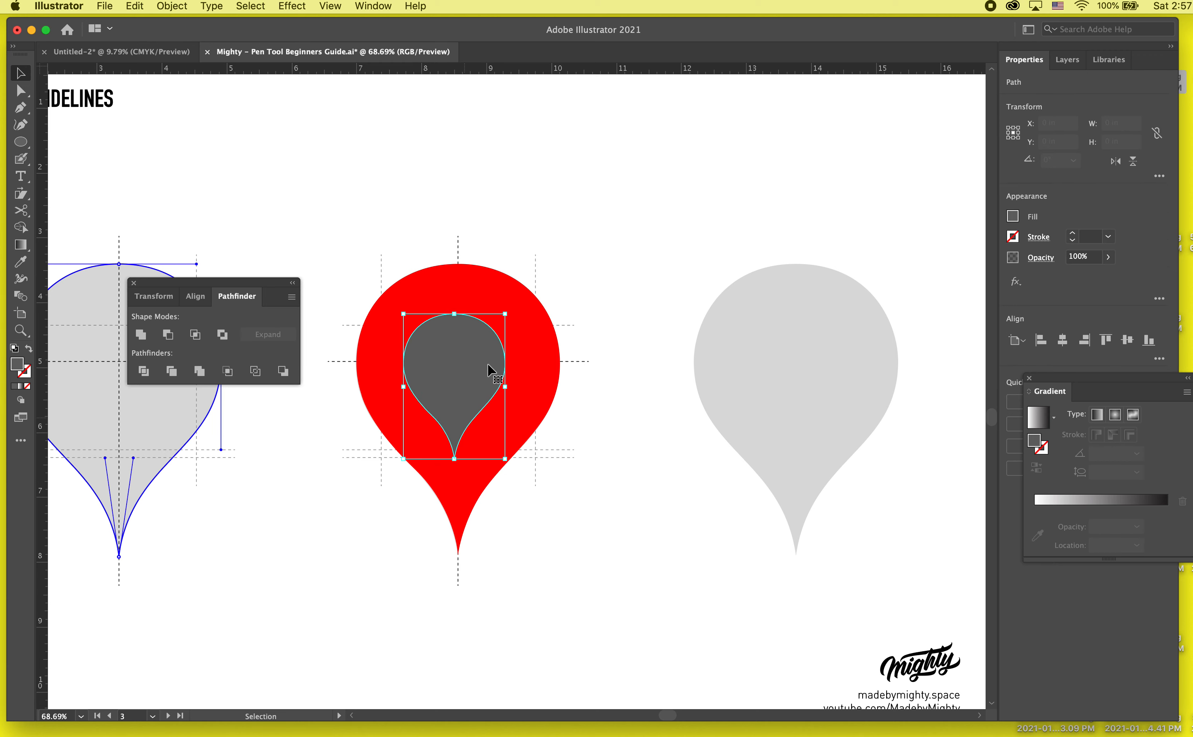
drag(504, 314, 546, 264)
drag(446, 336, 450, 324)
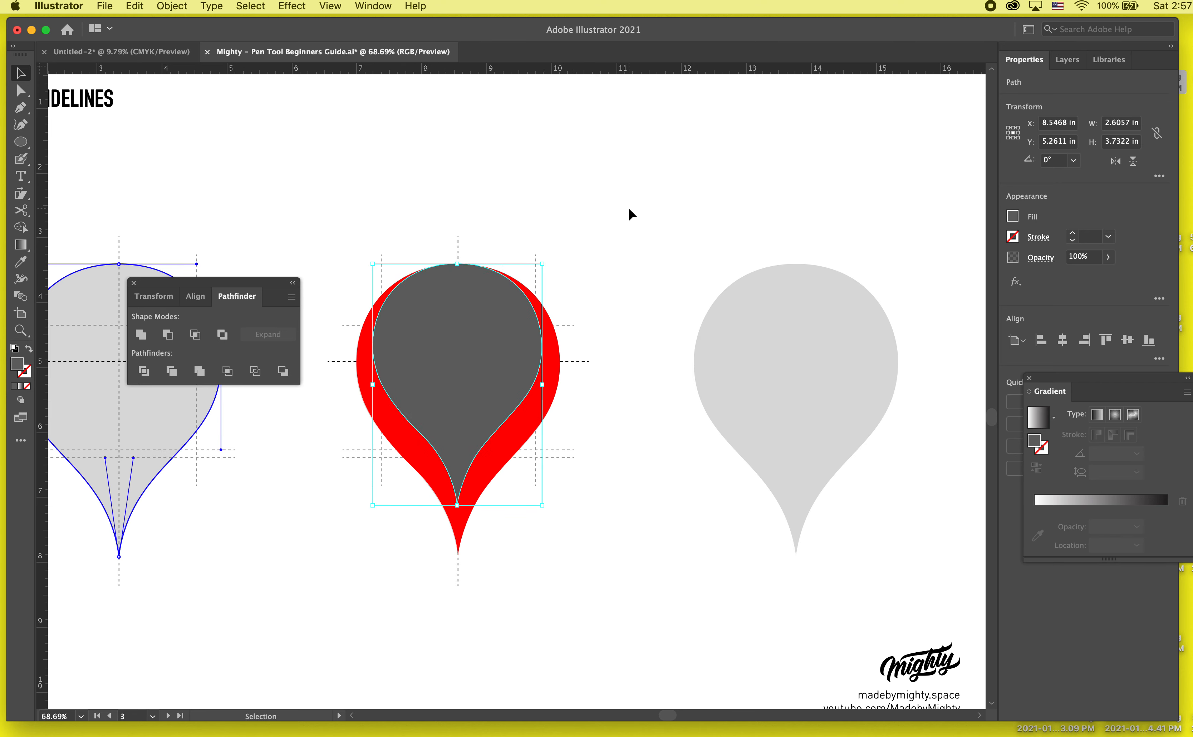
- Cut the grey teardrop out of the red one with Minus Front and drag the result up toward the rightmost template
drag(628, 208, 346, 473)
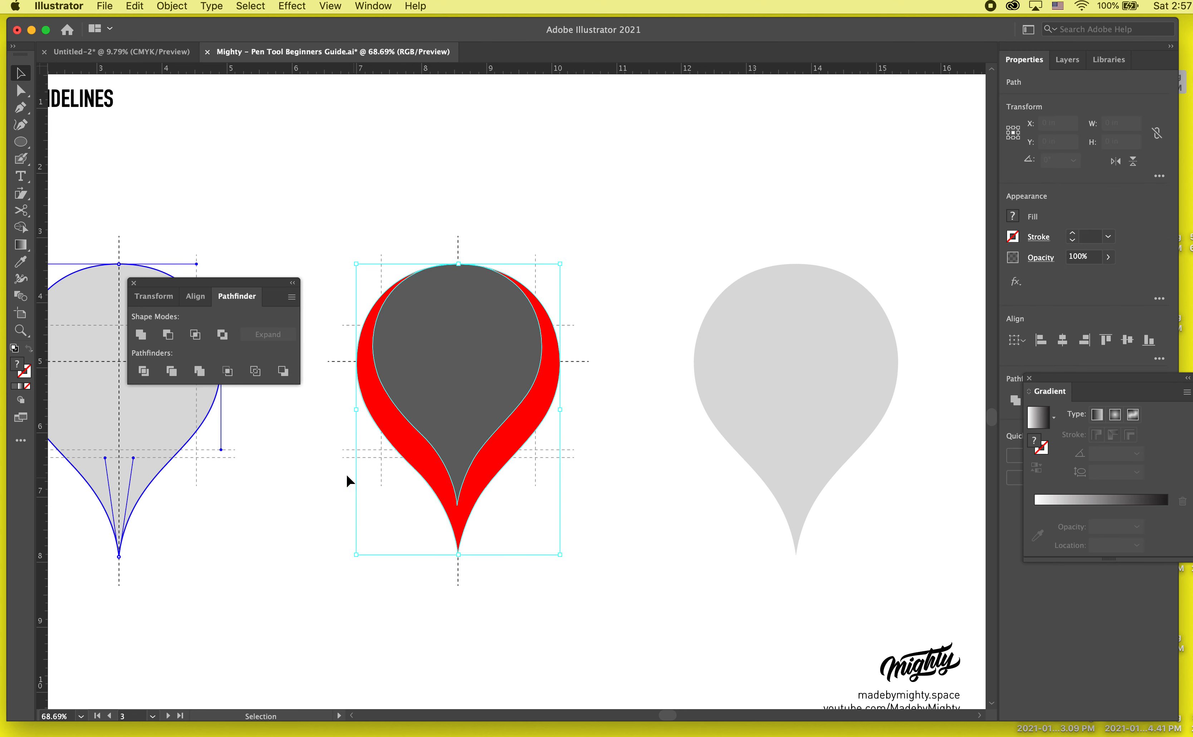
click(167, 337)
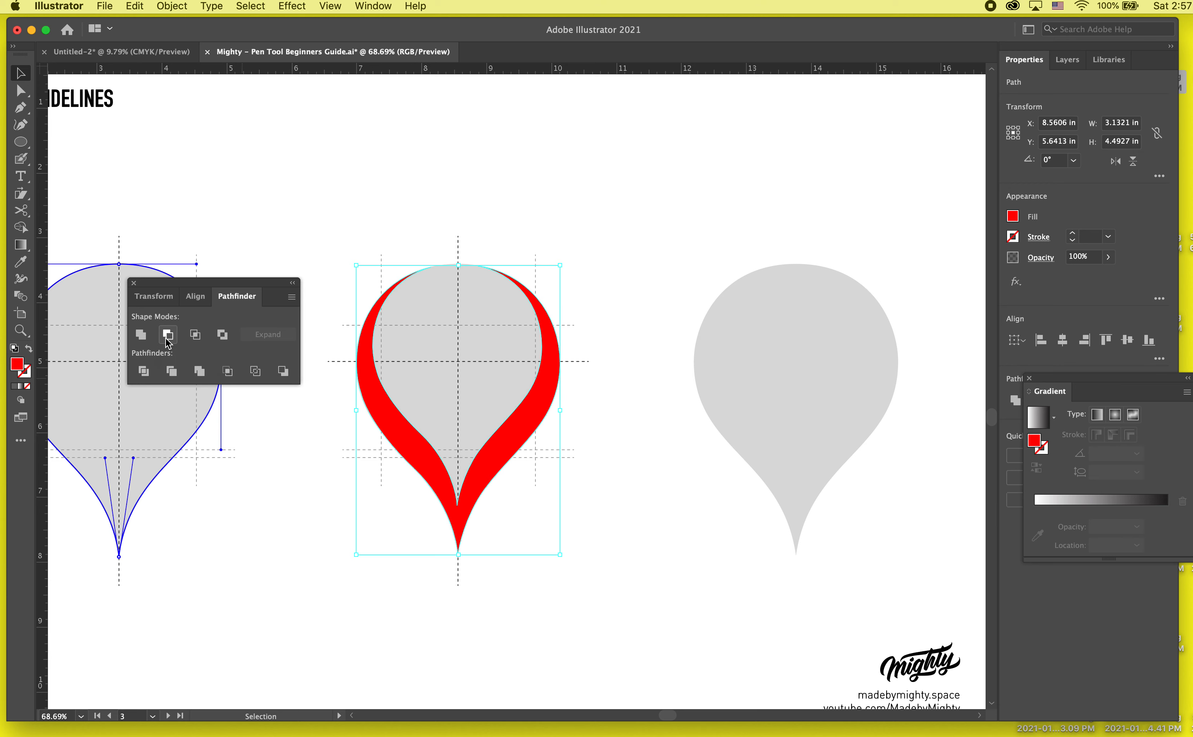
click(359, 554)
drag(557, 411, 814, 236)
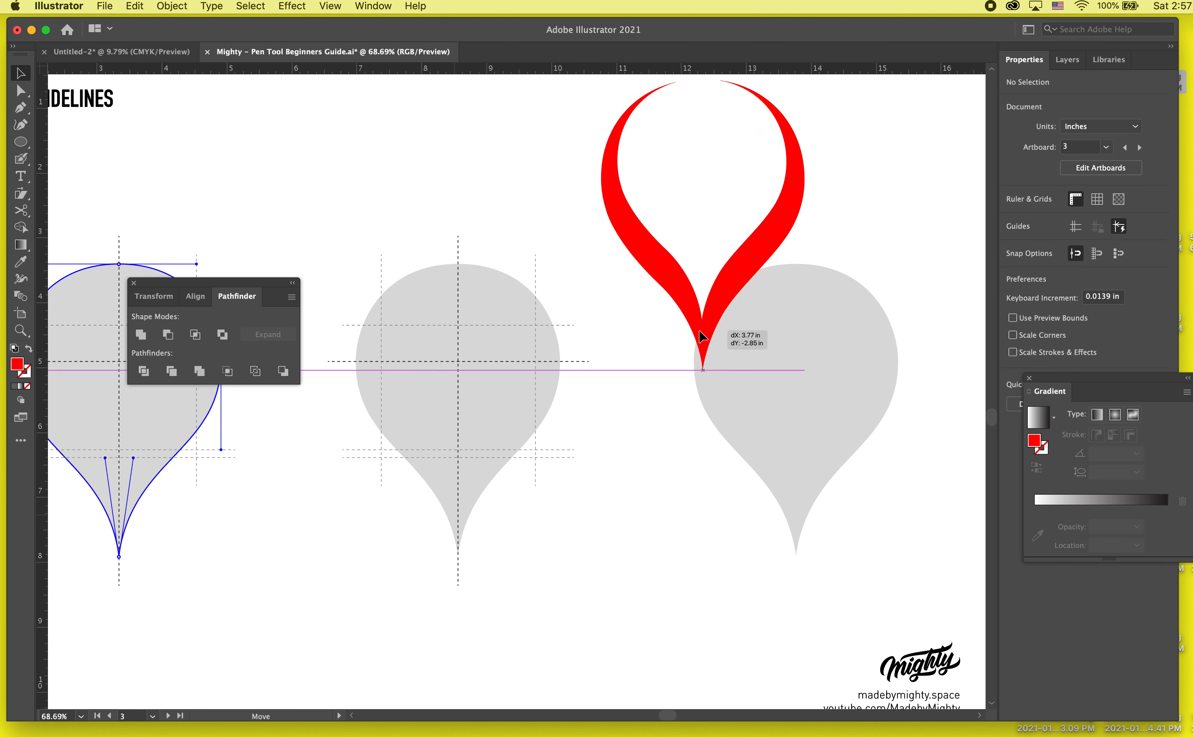
- Undo the move and the cut, plus the small copy's enlargement and grey fill, and deselect the copy
key(super+z)
key(super+z)
key(super+z)
key(super+z)
key(super+z)
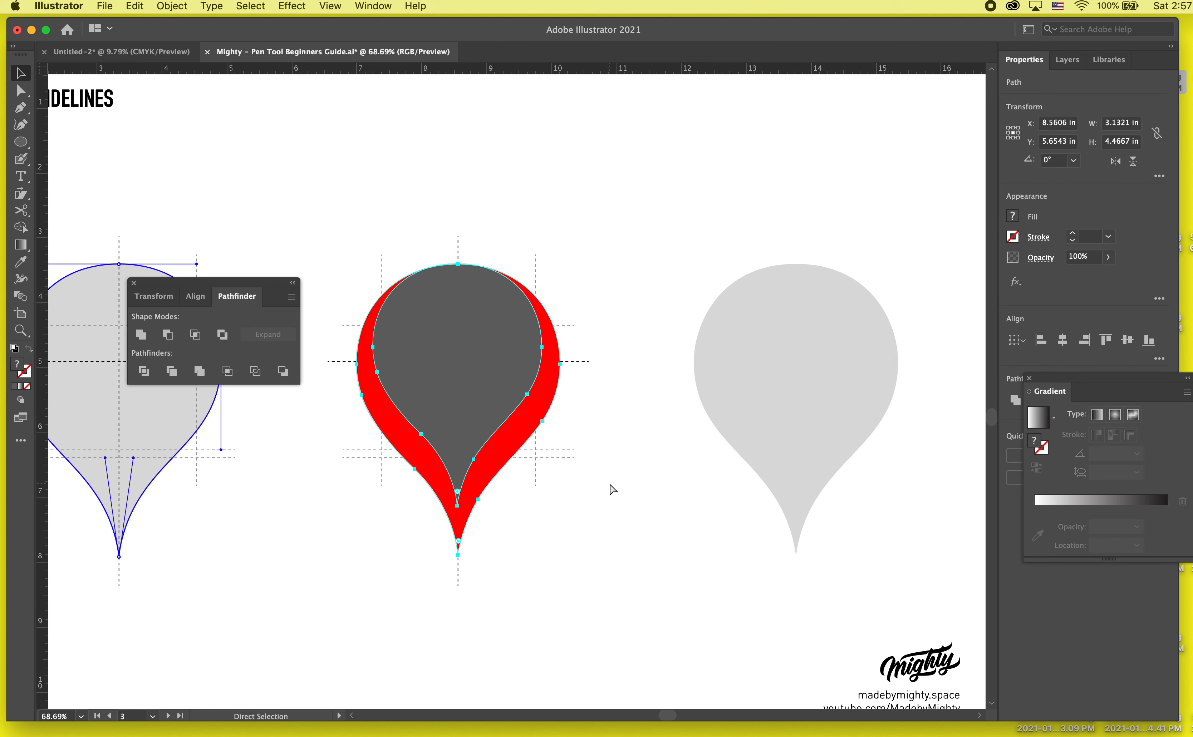
key(super+z)
key(super+z)
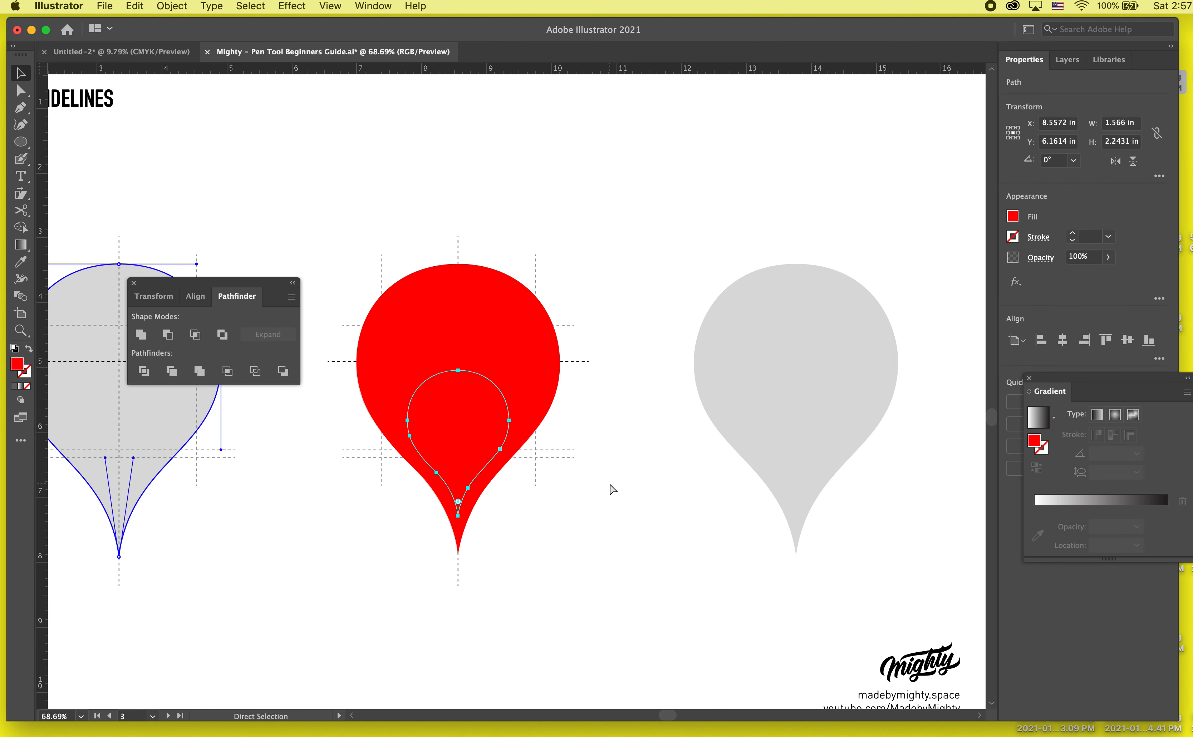
click(608, 481)
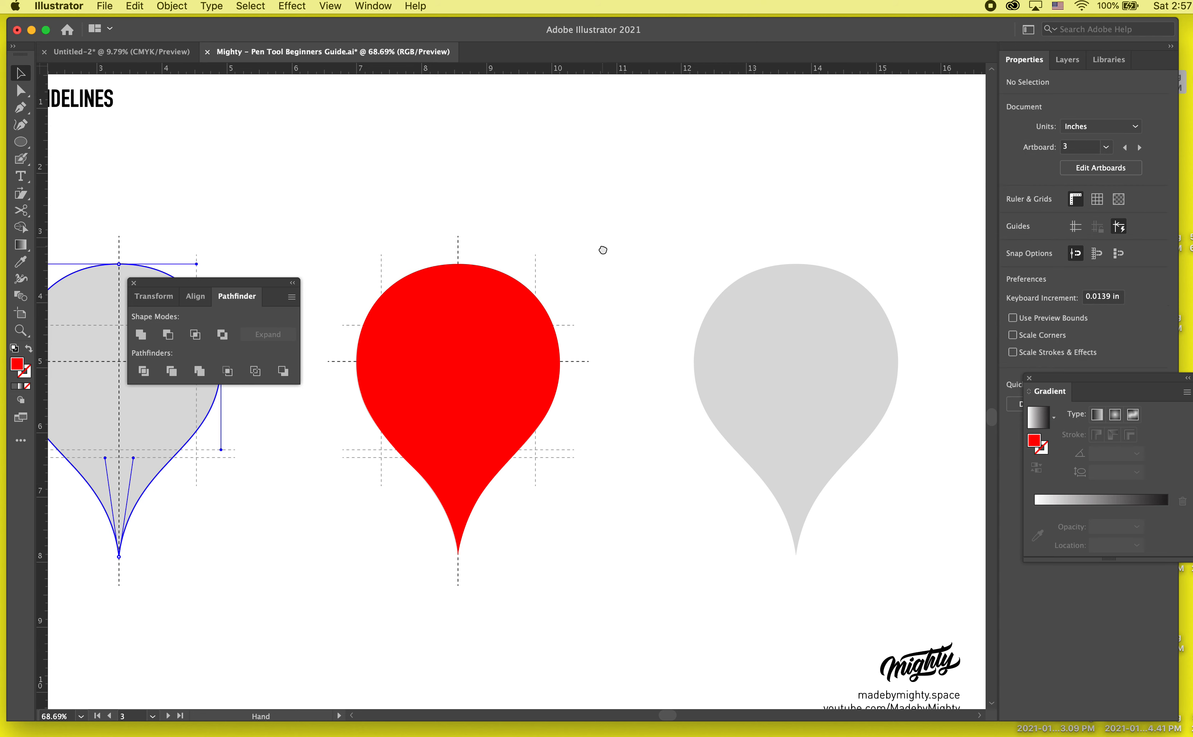
- Start a red chair outline over the rightmost grey teardrop with the Pen tool: curved backrest top, straight back edge and seat edge
scroll(401, 366, up, 6)
click(21, 107)
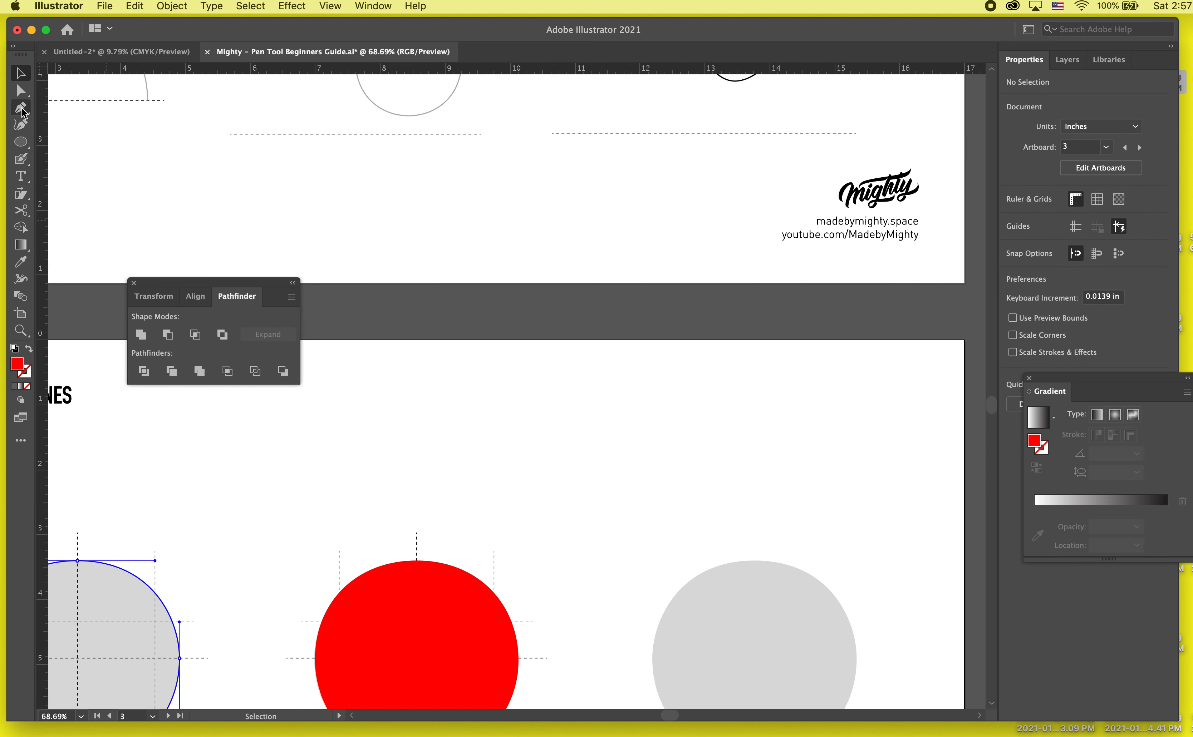
scroll(549, 416, down, 1)
scroll(549, 416, right, 1)
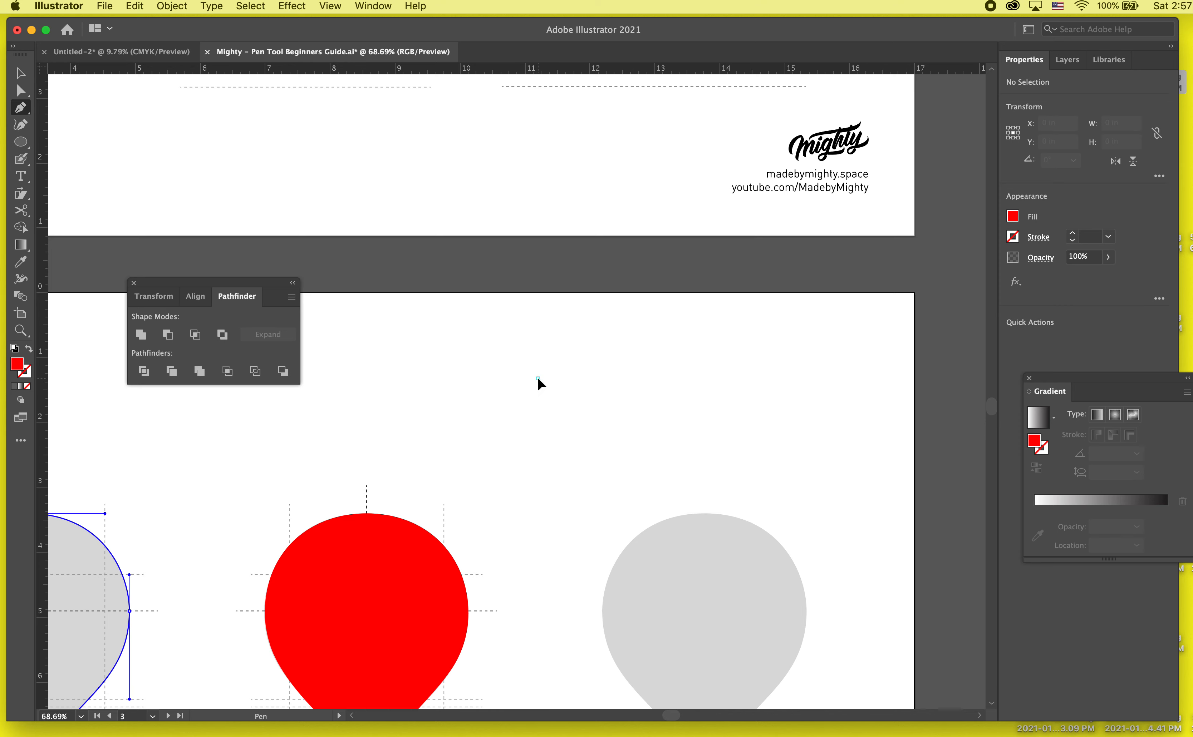
drag(668, 368, 745, 415)
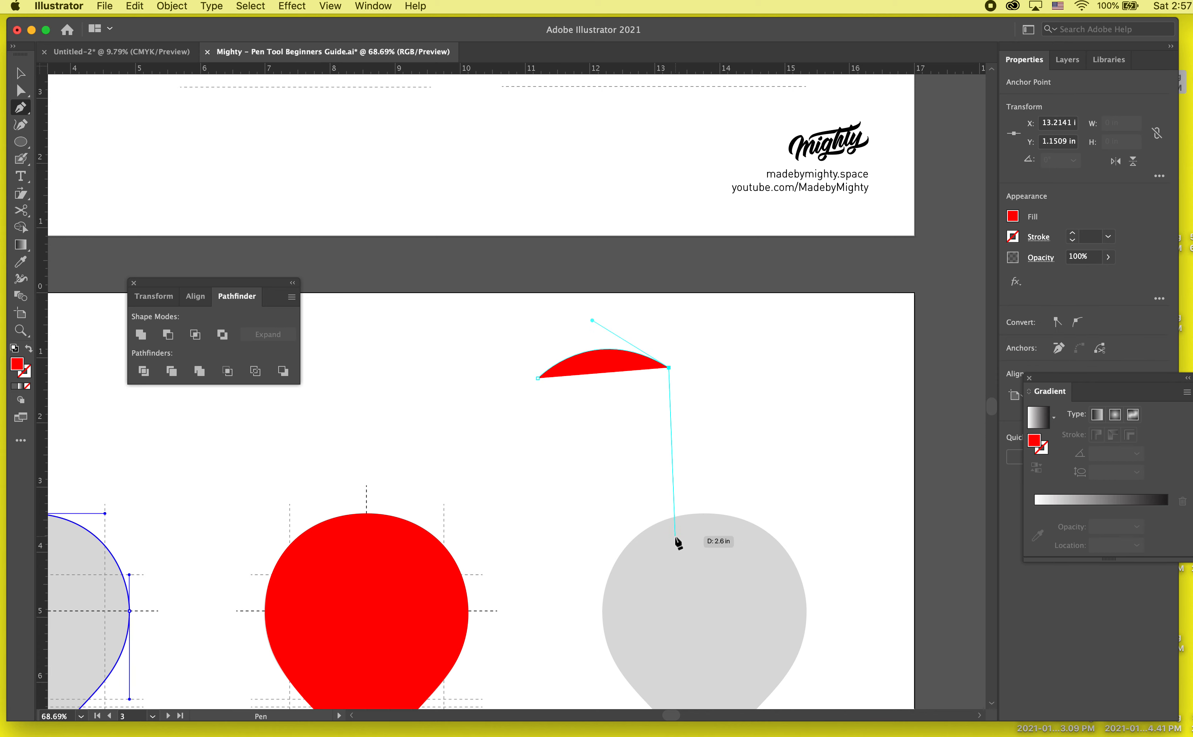
click(668, 518)
click(796, 540)
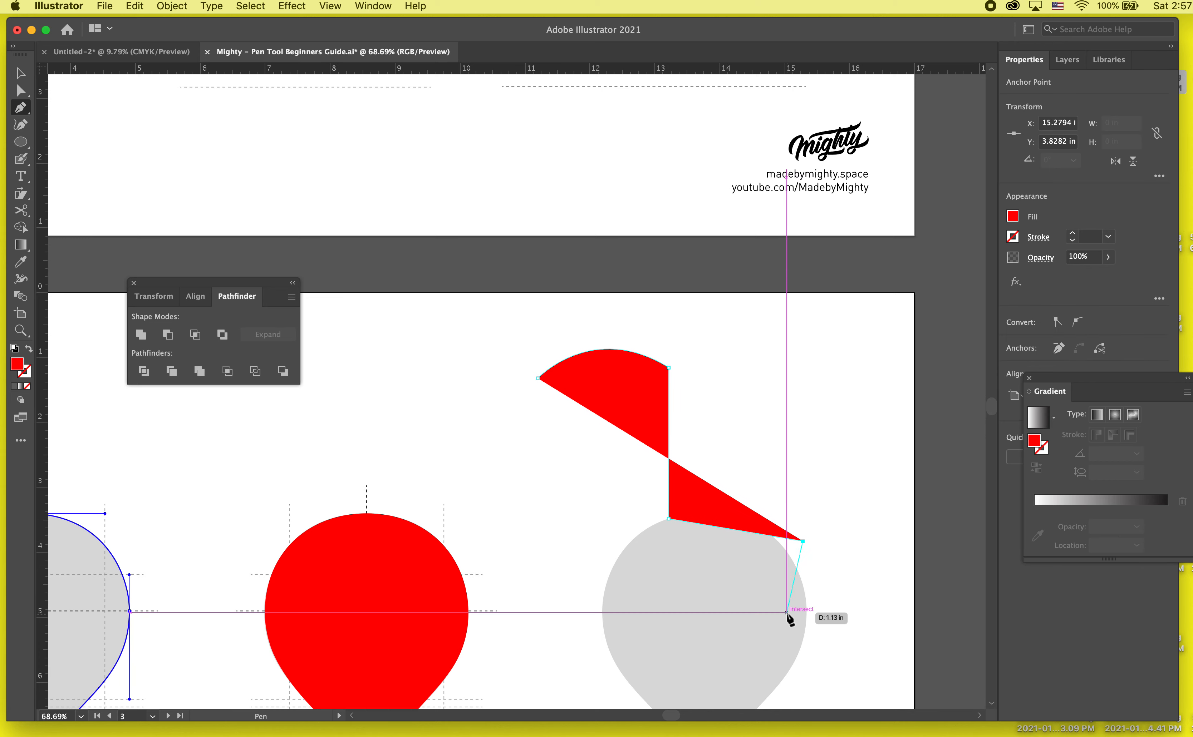
- Continue the chair outline with straight segments for the right leg, the seat's underside and the middle leg
scroll(794, 658, down, 3)
click(806, 630)
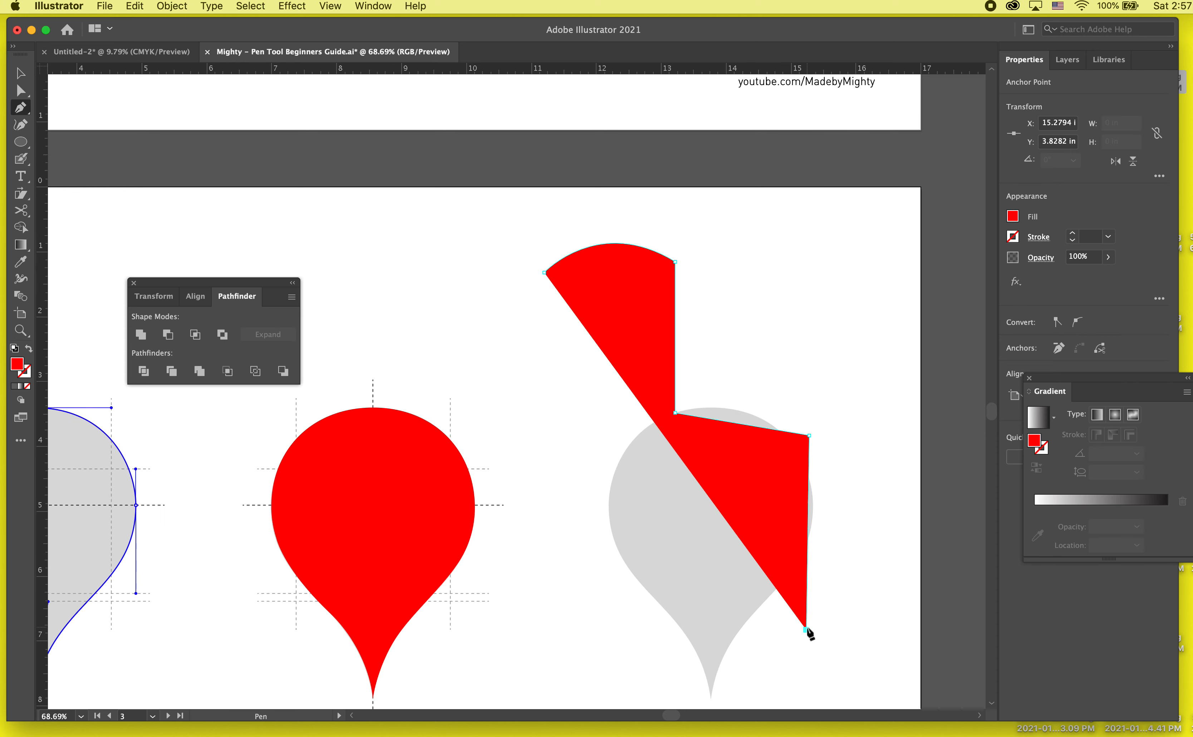
click(787, 629)
click(783, 464)
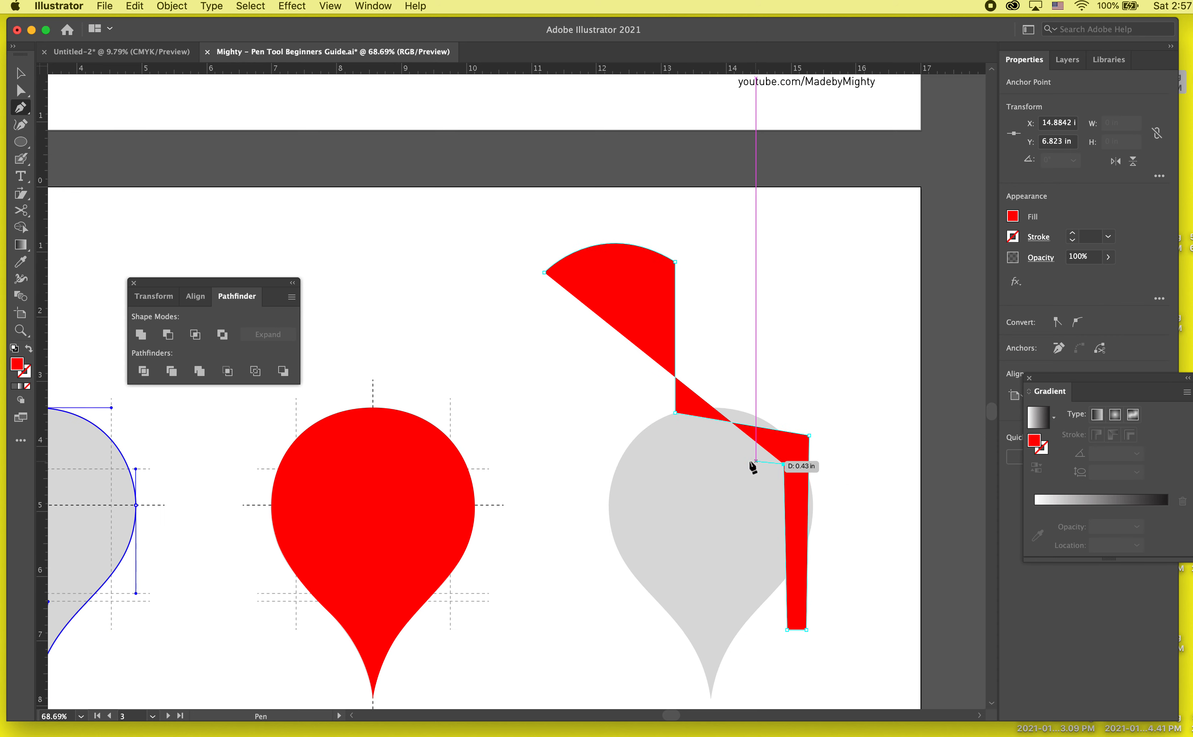
click(710, 498)
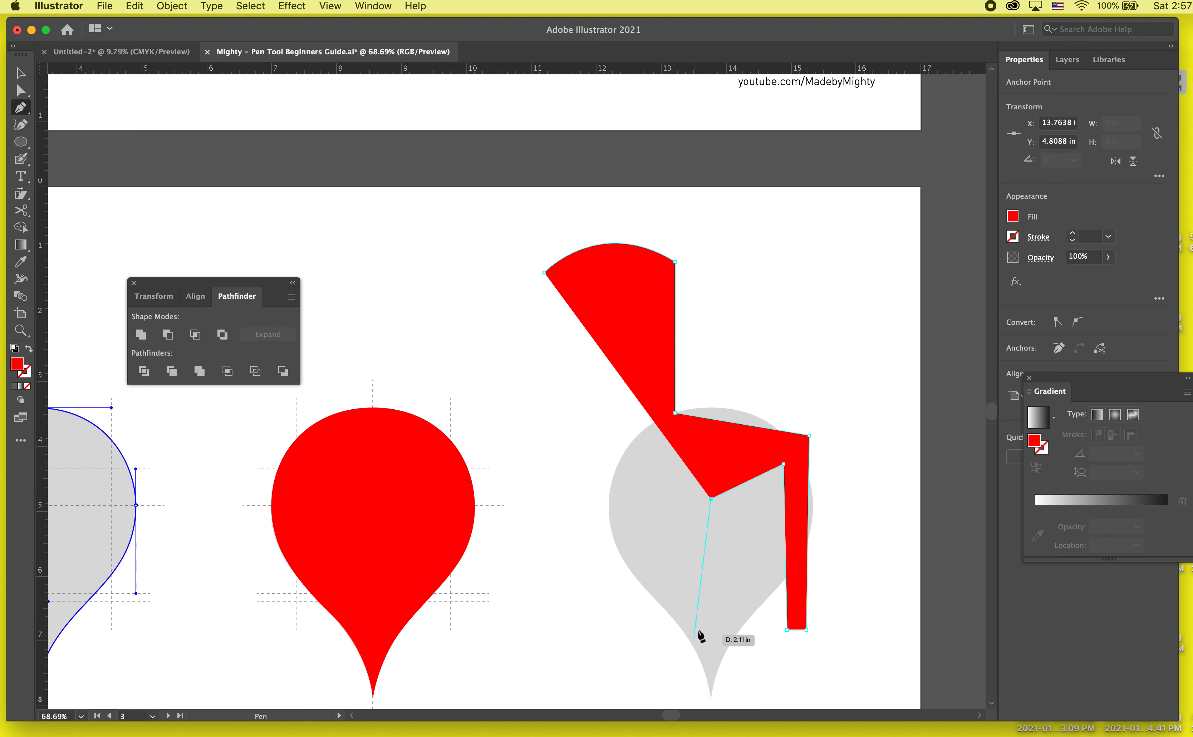
click(715, 629)
click(678, 625)
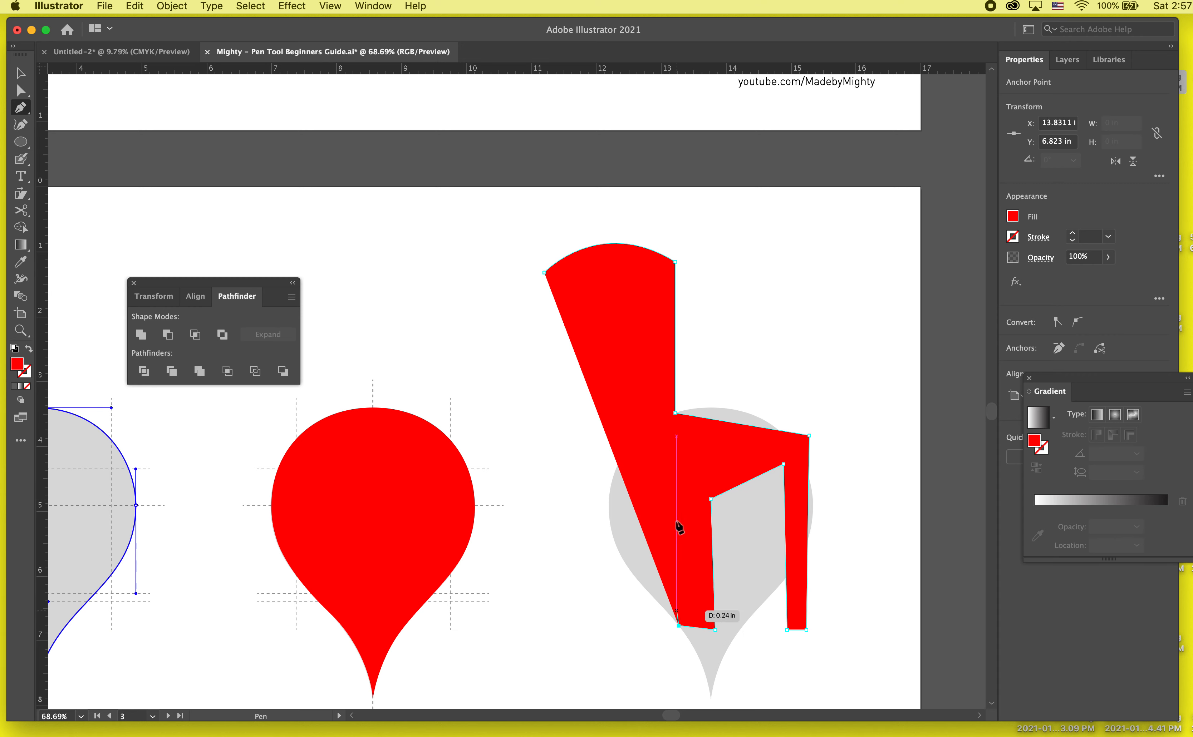
- Add the left leg, close the chair outline at its starting point at about 4.08 by 5.96 in, and deselect it
click(608, 477)
click(568, 623)
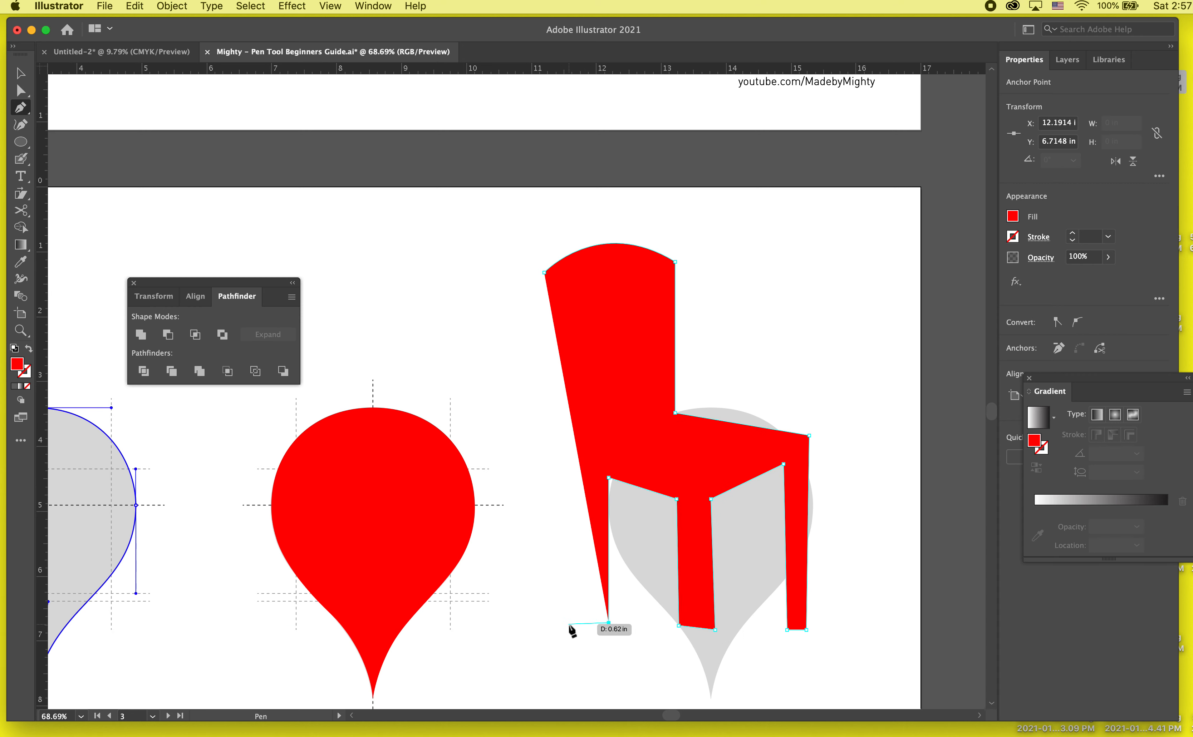
click(545, 273)
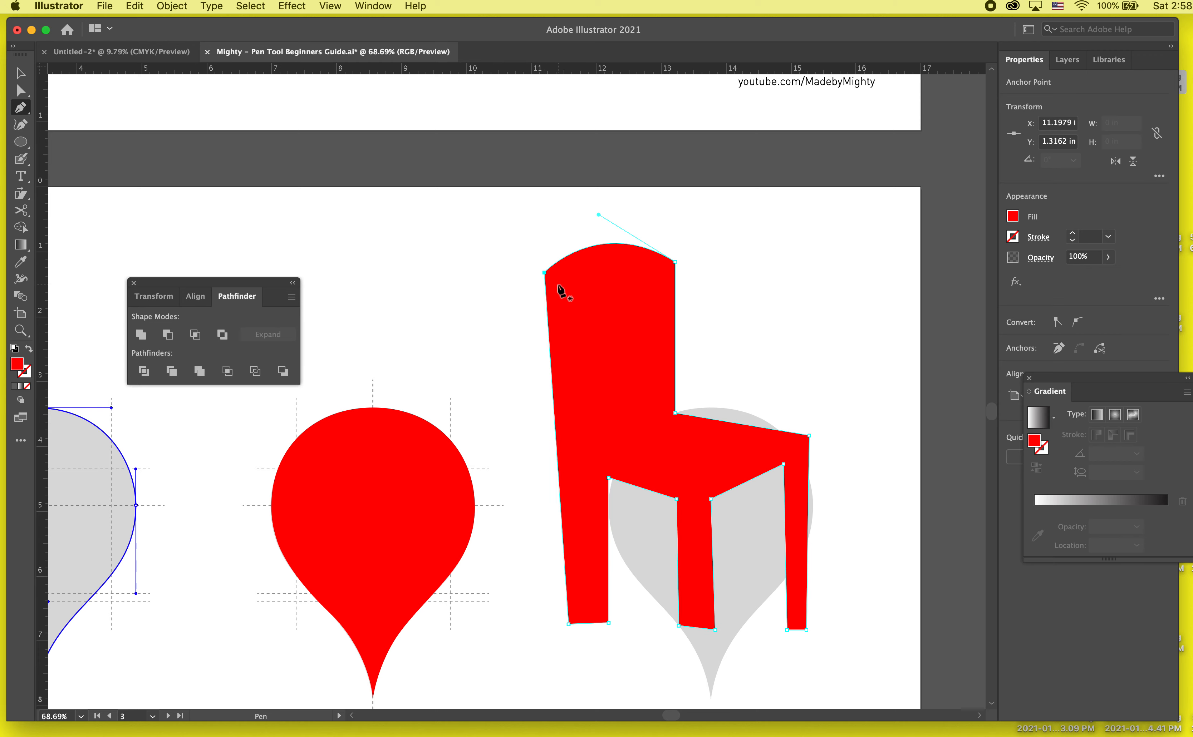
key(v)
click(466, 293)
drag(436, 280, 361, 252)
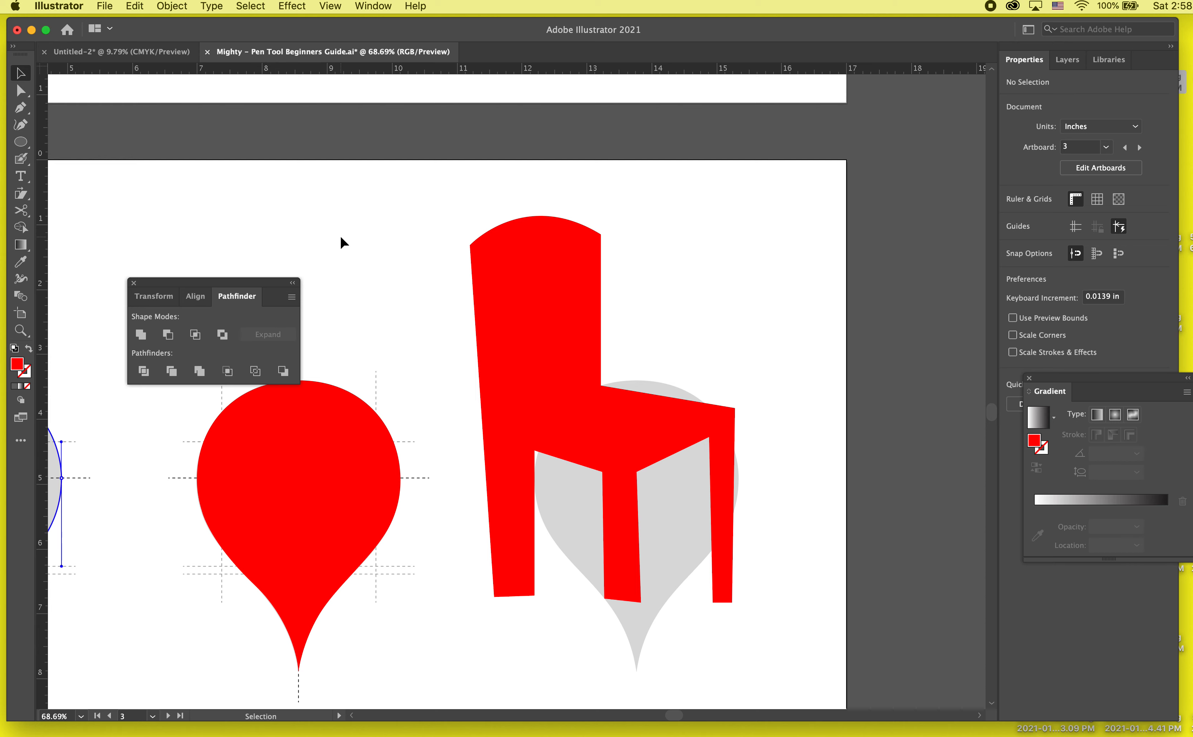
- Draw a closed, wavy elongated shape about 0.66 by 1.96 in on the left of the chair's backrest with the Pen tool
click(20, 107)
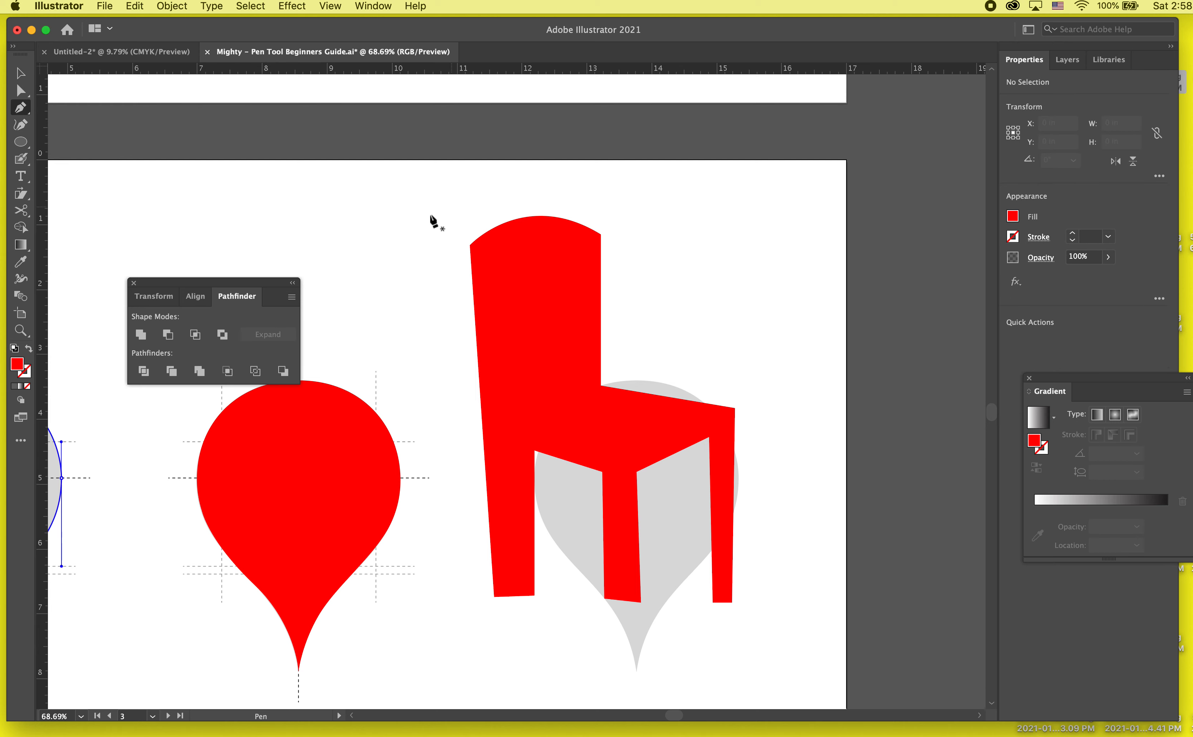
scroll(495, 260, up, 3)
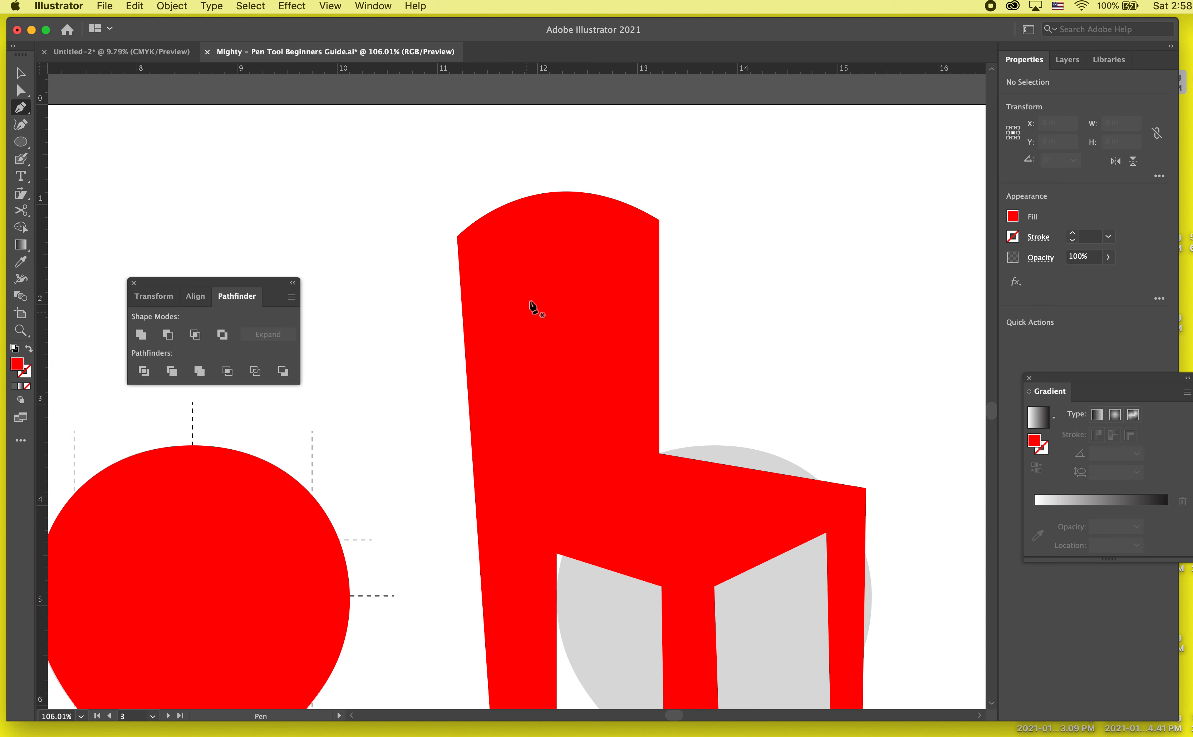
click(519, 330)
drag(507, 267, 565, 267)
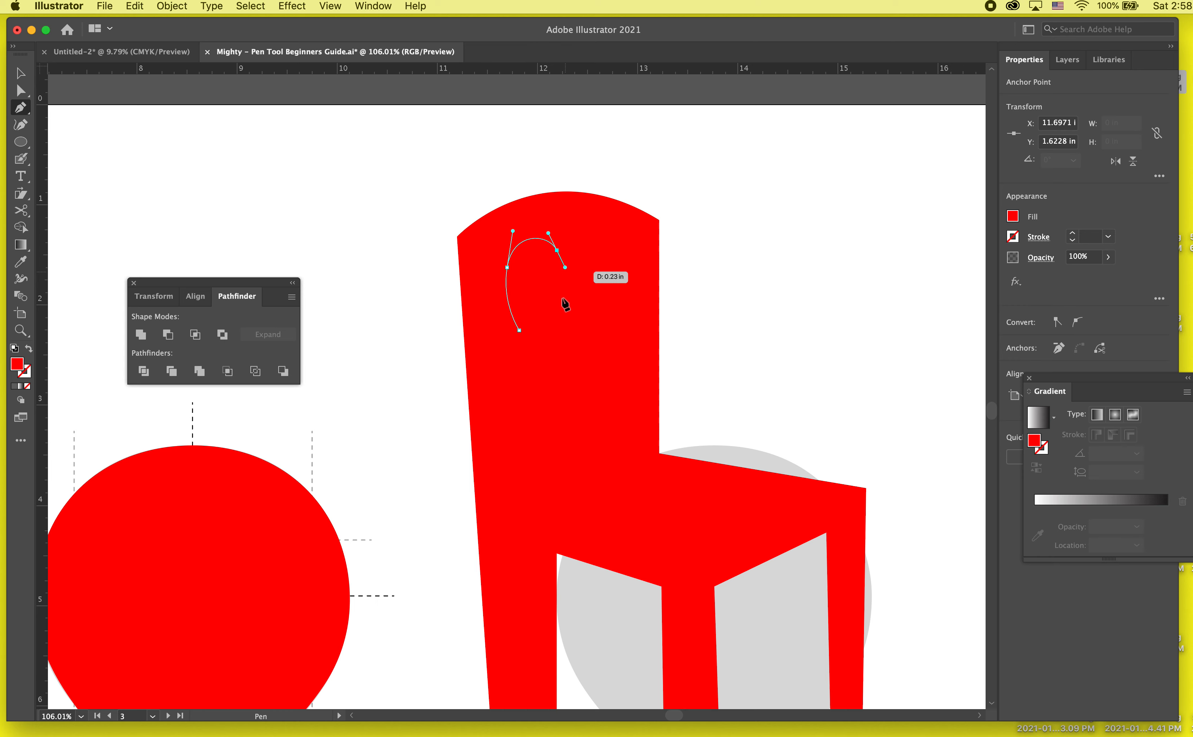
click(552, 327)
drag(552, 328, 556, 348)
drag(559, 435, 527, 432)
mouse_move(519, 330)
mouse_down()
mouse_move(514, 318)
mouse_move(525, 324)
mouse_up()
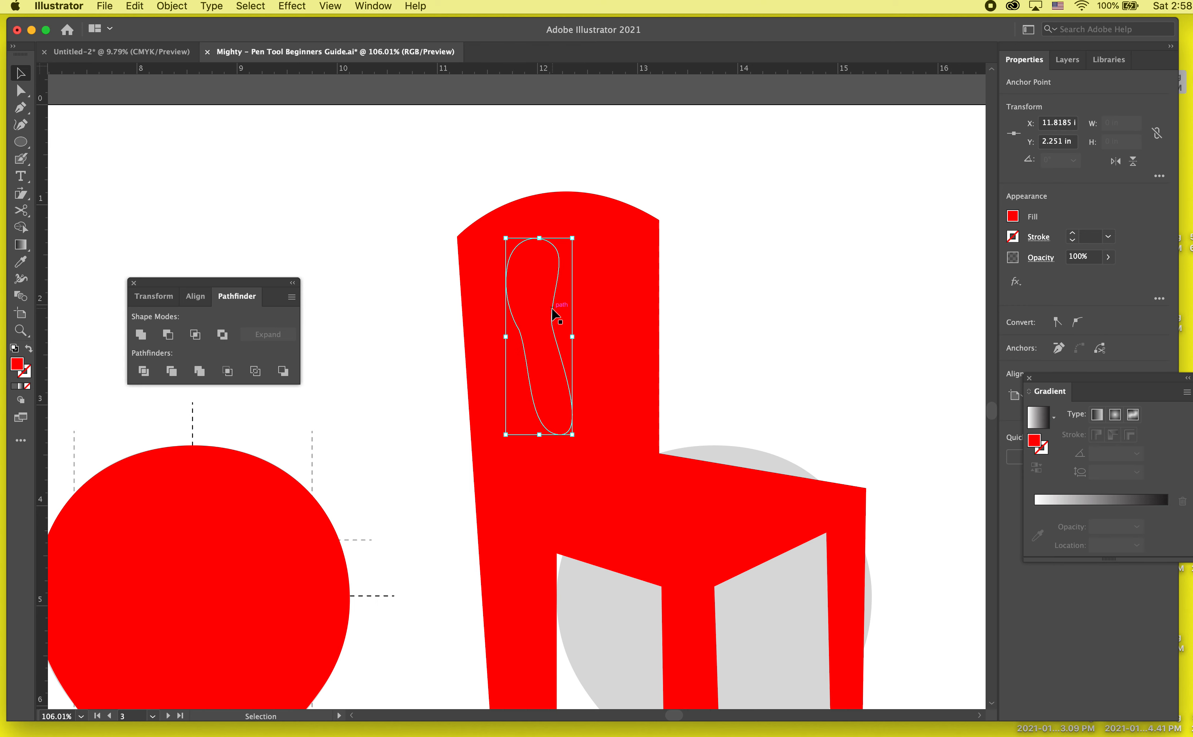
- Try reshaping the elongated path's right side into an outward bulge, undo the change, and deselect the path
key(v)
click(560, 289)
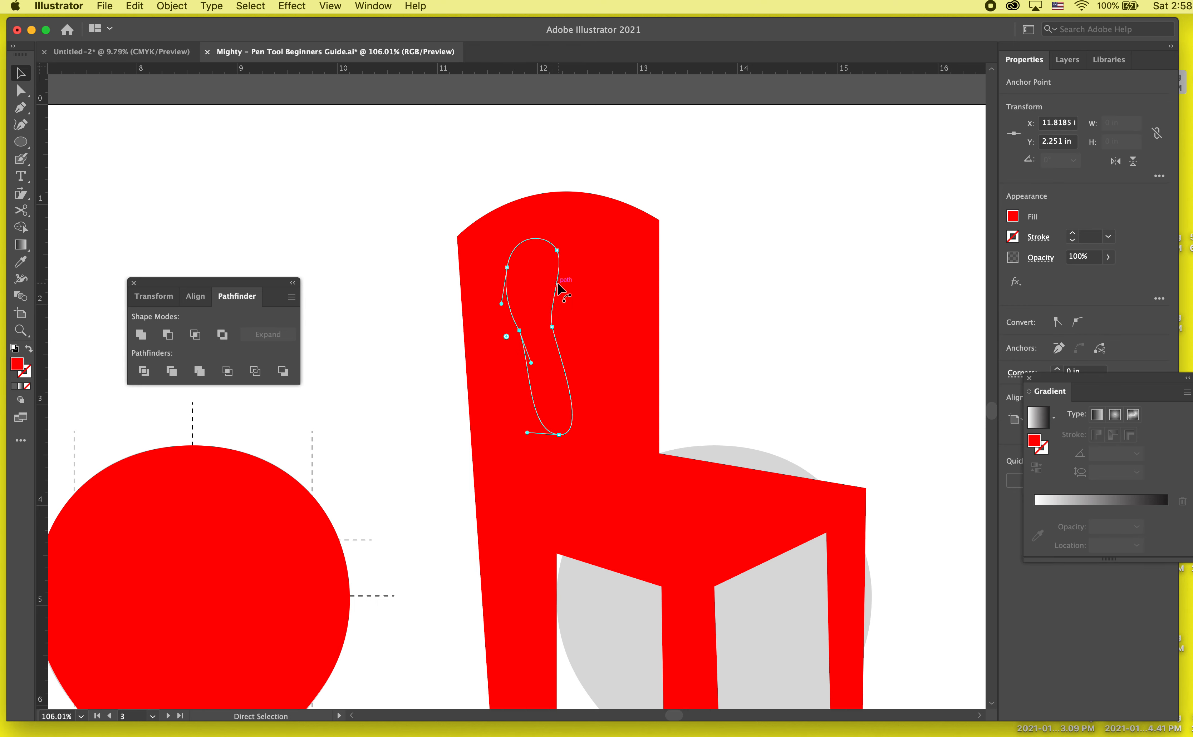
key(Delete)
key(super+z)
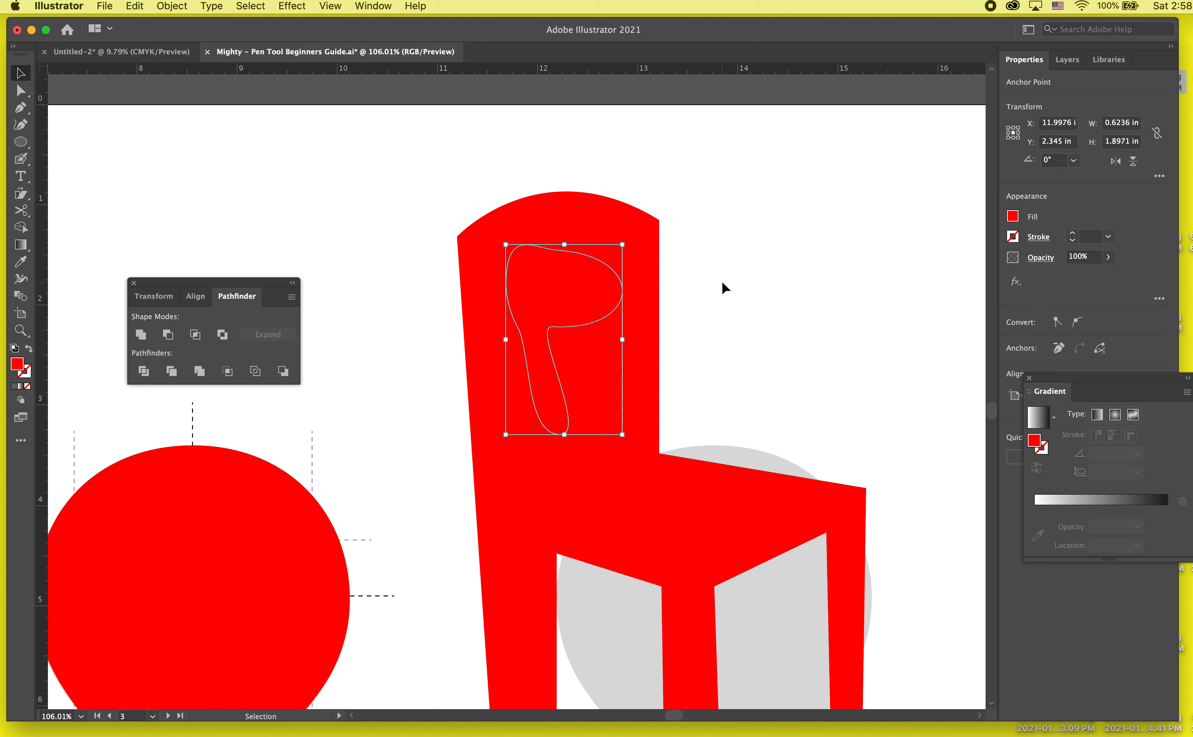
key(super+z)
click(762, 283)
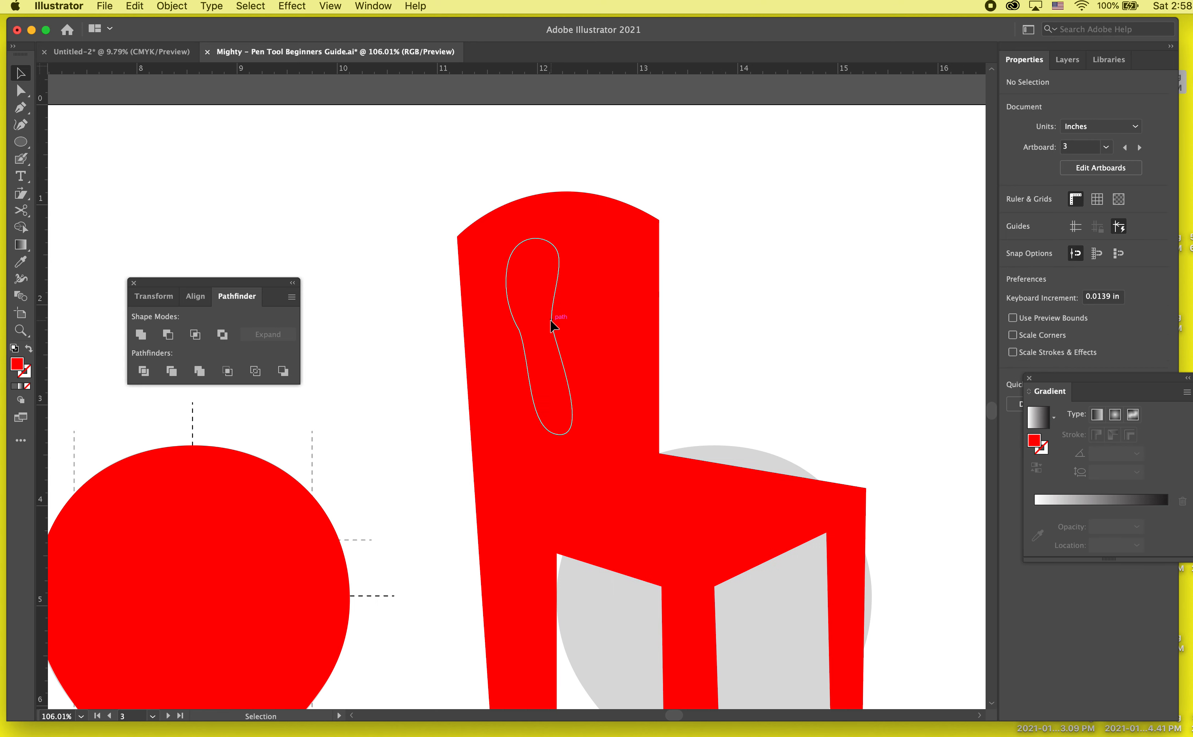
- Fill the elongated backrest shape with dark navy blue and place a duplicate level with it on its right
click(553, 324)
click(1012, 215)
click(966, 278)
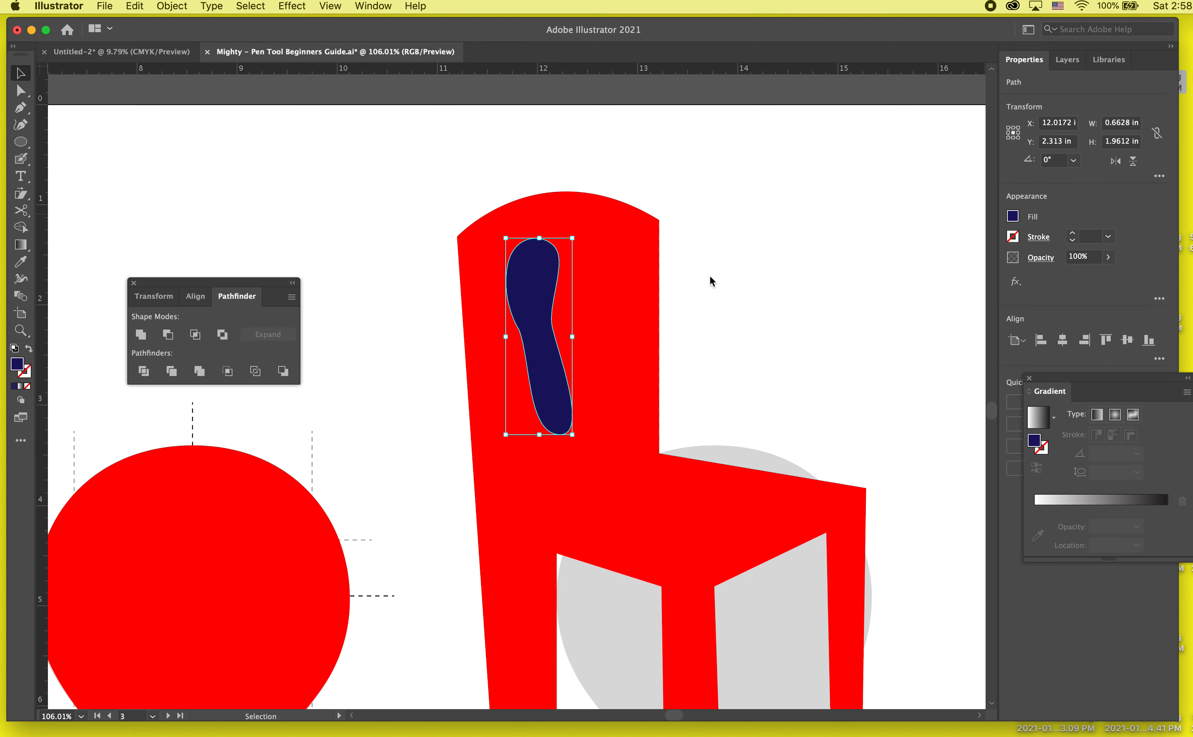
drag(528, 321, 594, 305)
click(772, 270)
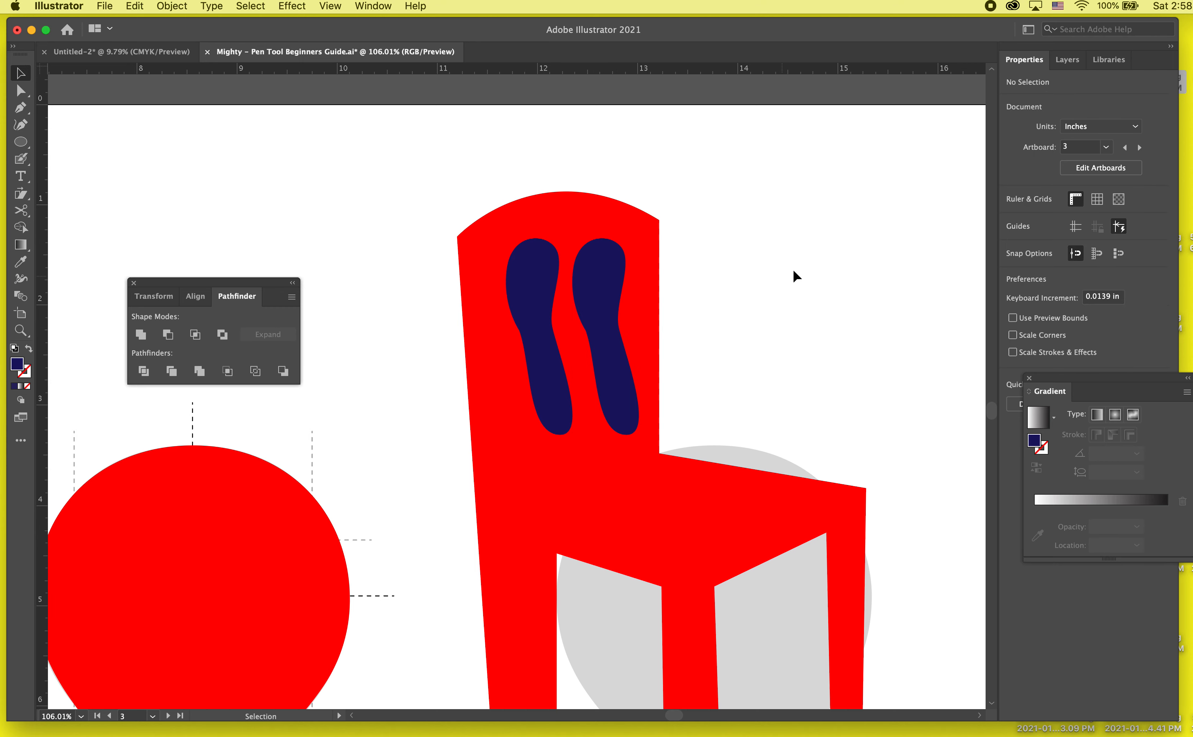
- Cut both navy shapes out of the chair's backrest with Minus Front and deselect the result
click(506, 372)
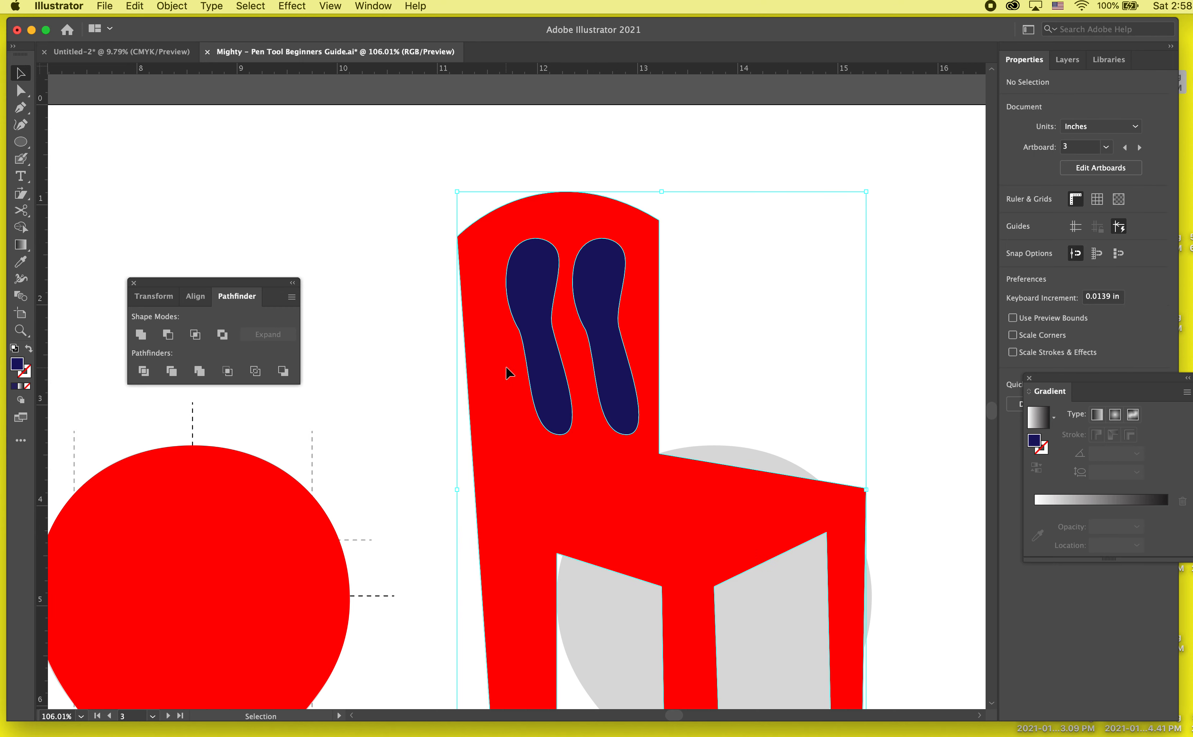
click(160, 336)
click(300, 259)
scroll(299, 259, down, 5)
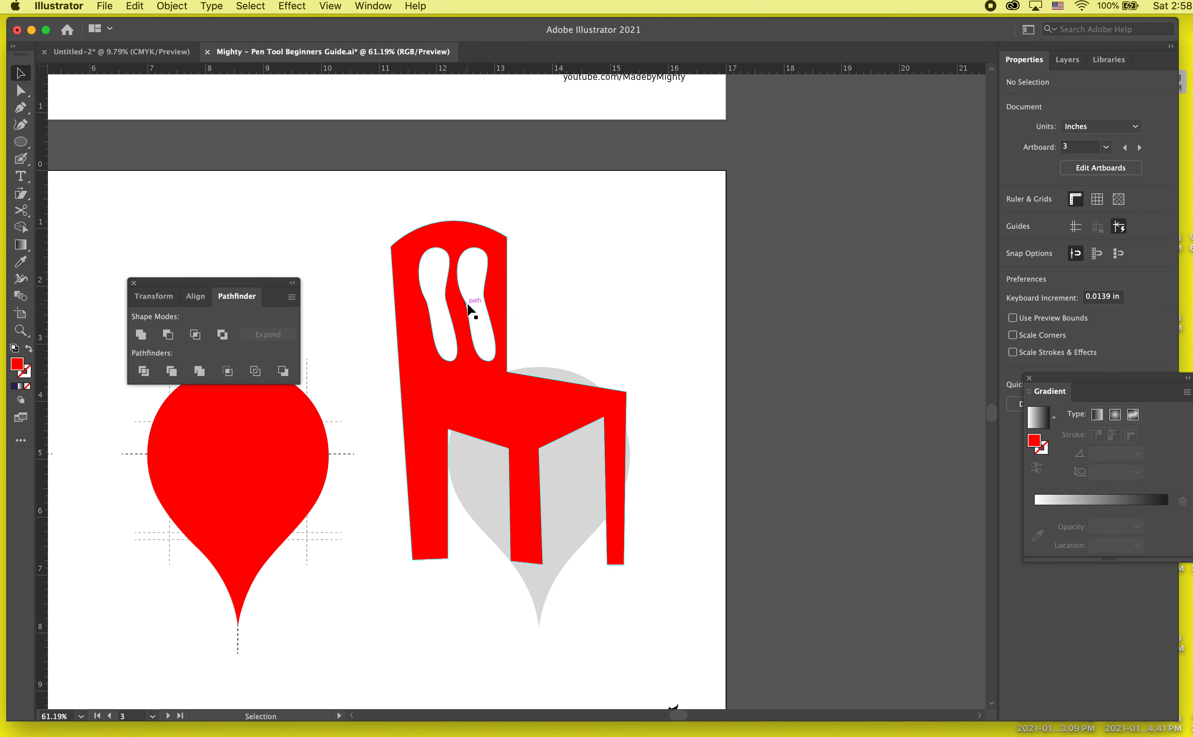
- Isolate the chair's compound path, nudge the right backrest cutout slightly left, and exit isolation mode
double_click(467, 309)
click(468, 309)
key(shift+Left)
key(shift+Left)
key(shift+Right)
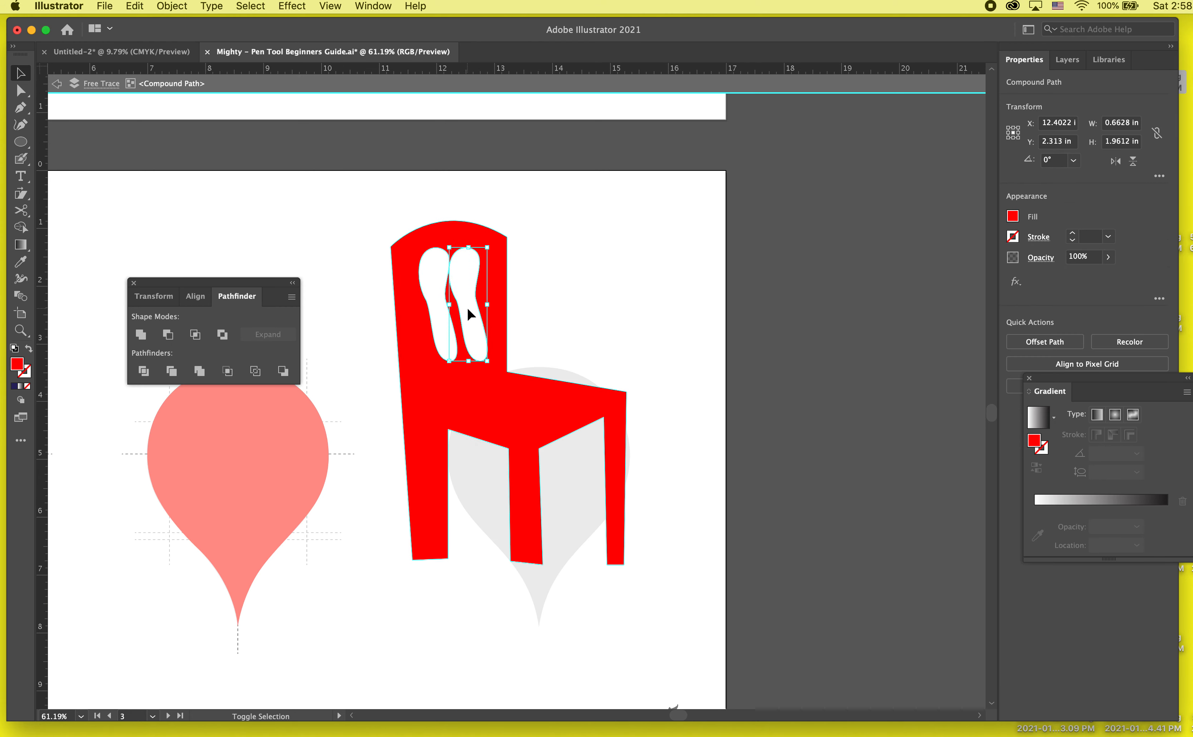
key(shift+Right)
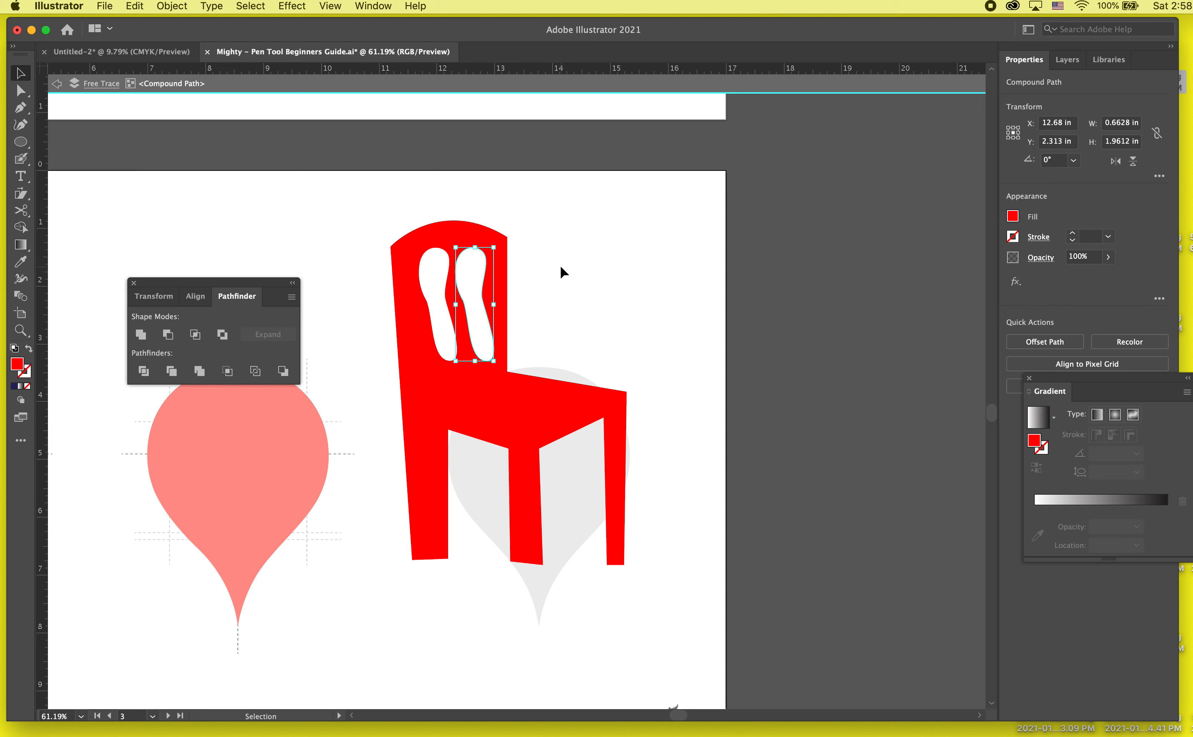
double_click(560, 266)
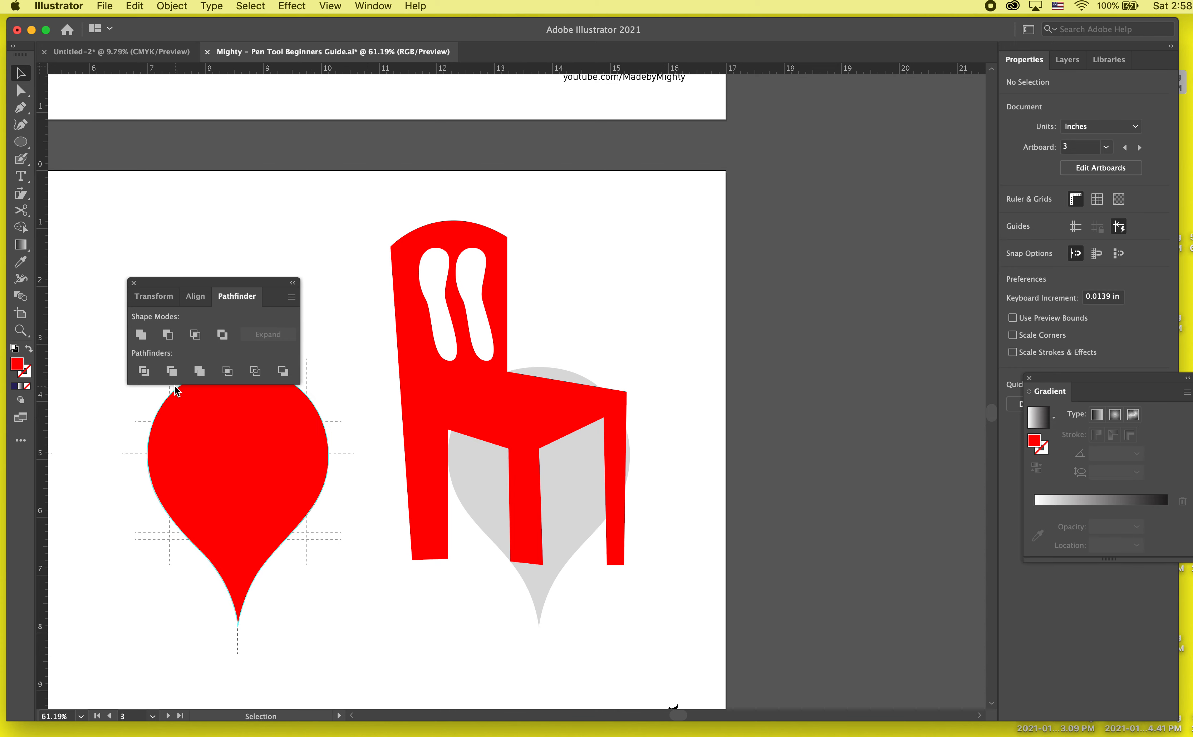
- Review the Bézier curves and Breaking paths artboards, then bring the Complex shapes squirrel artboard into view
scroll(701, 398, down, 1)
scroll(698, 392, down, 5)
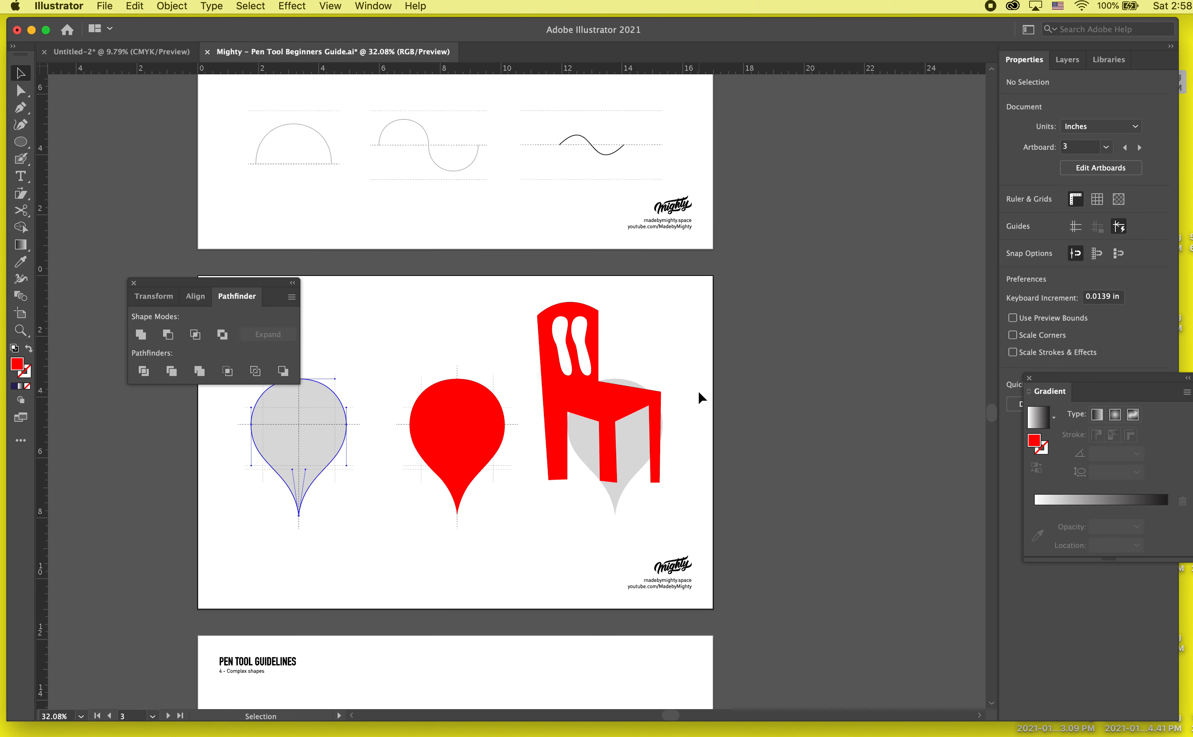
scroll(407, 355, up, 3)
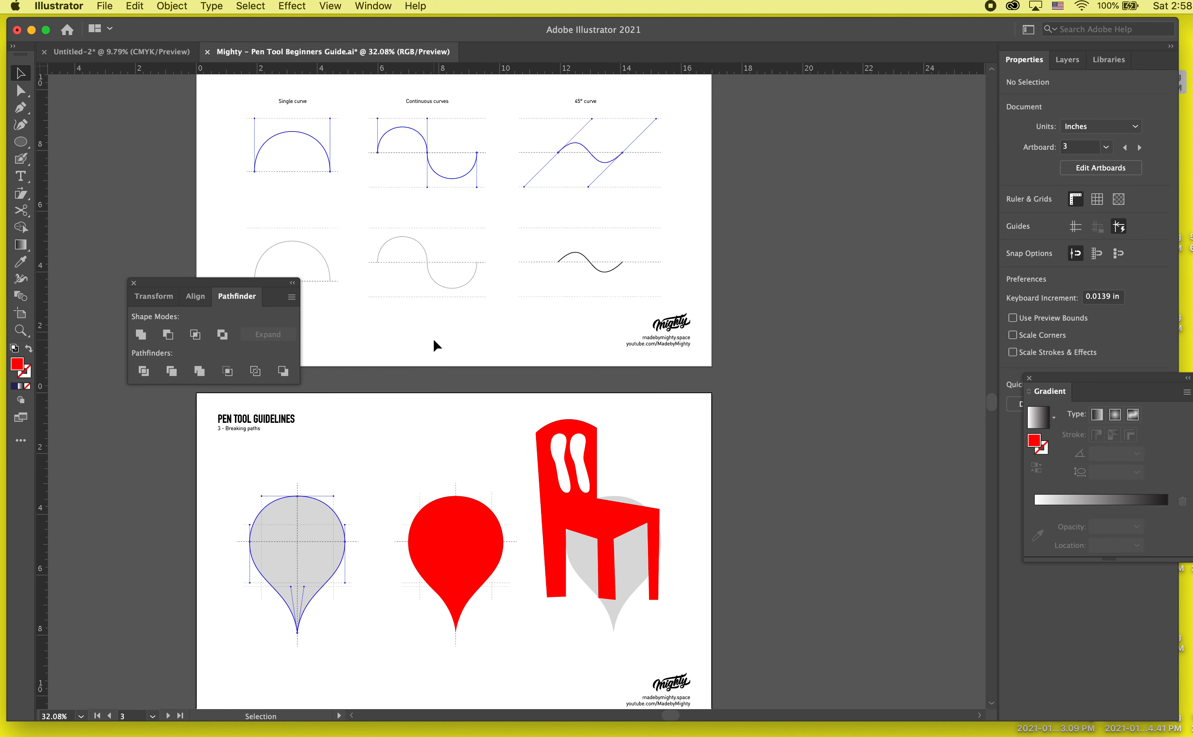
scroll(579, 366, up, 5)
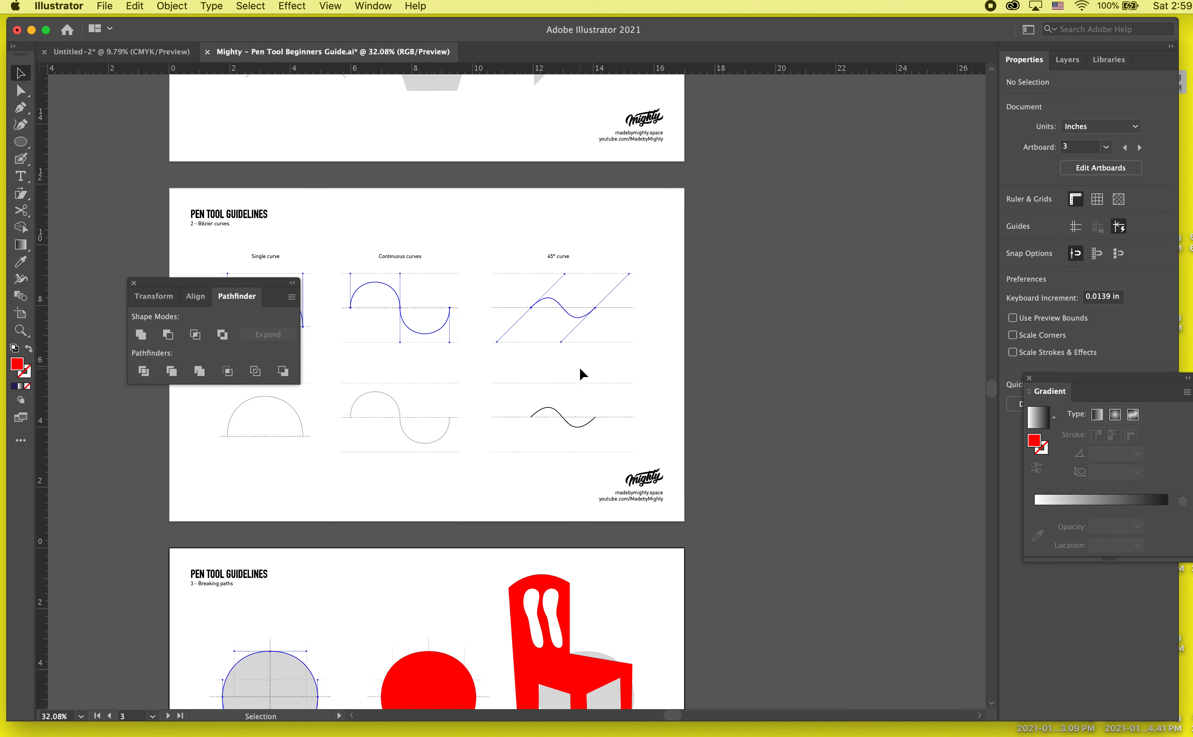
scroll(579, 366, down, 3)
scroll(579, 366, left, 3)
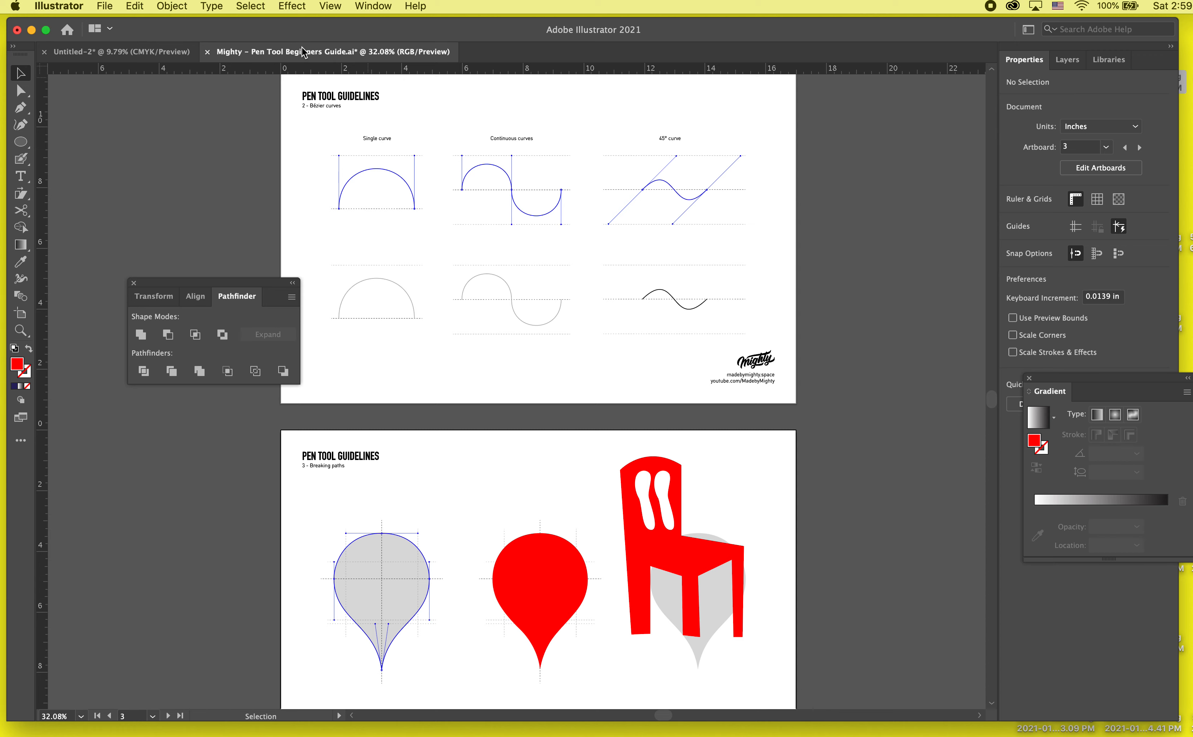
scroll(353, 328, down, 5)
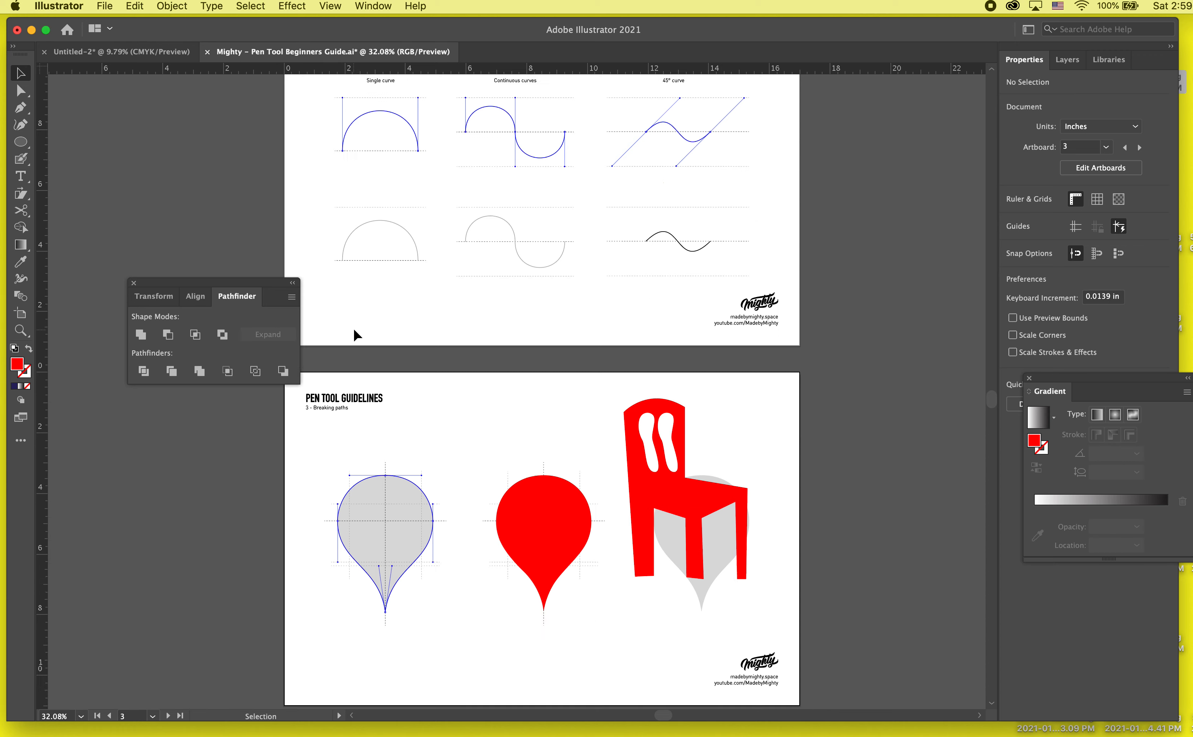
scroll(367, 459, down, 5)
scroll(367, 459, left, 1)
scroll(367, 459, down, 6)
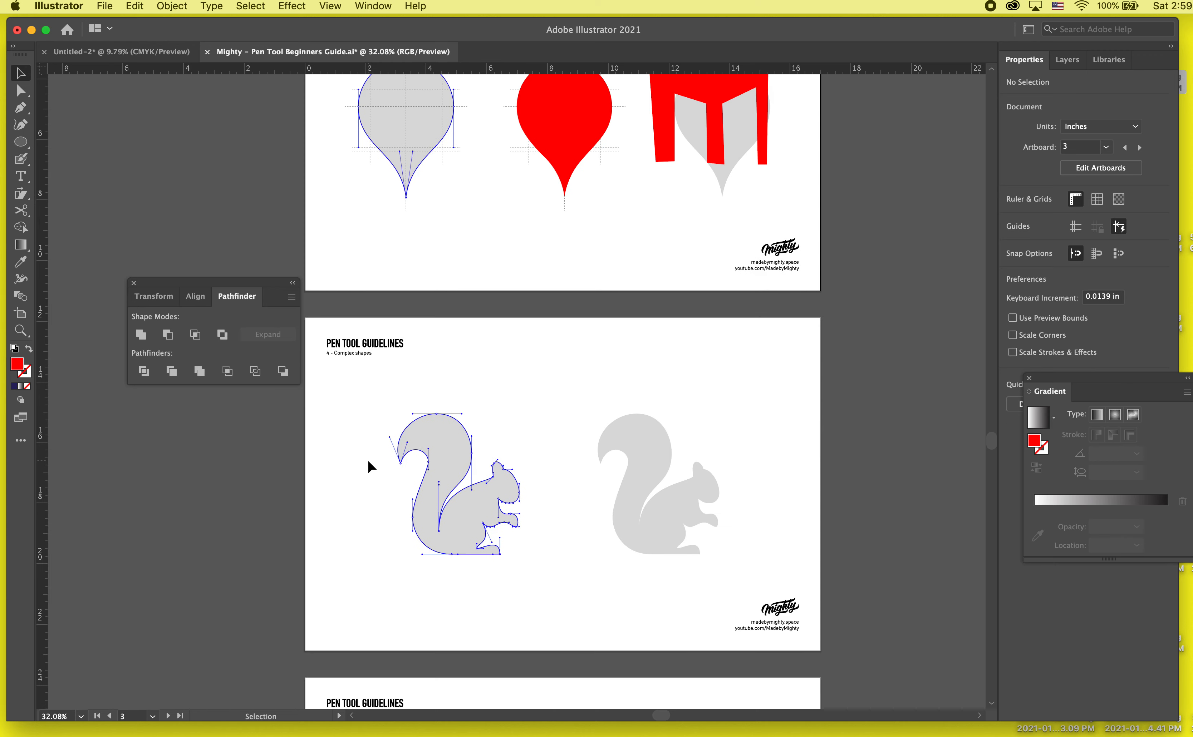